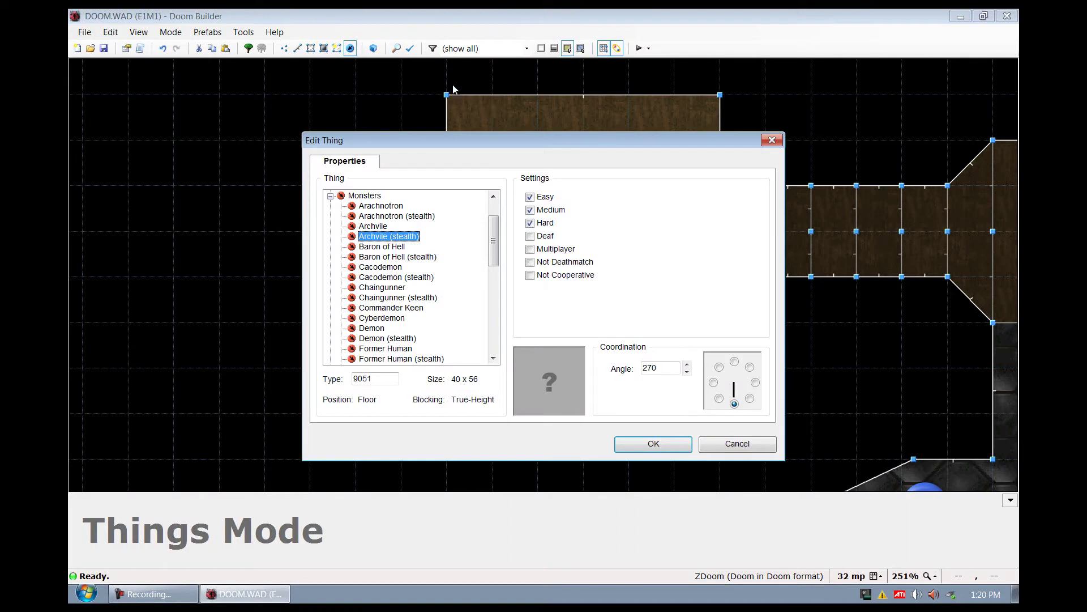
# Preview different monster types for the new thing, including Baron of Hell (stealth), Cyberdemon, Demon and Former Human (stealth).
pyautogui.click(427, 260)
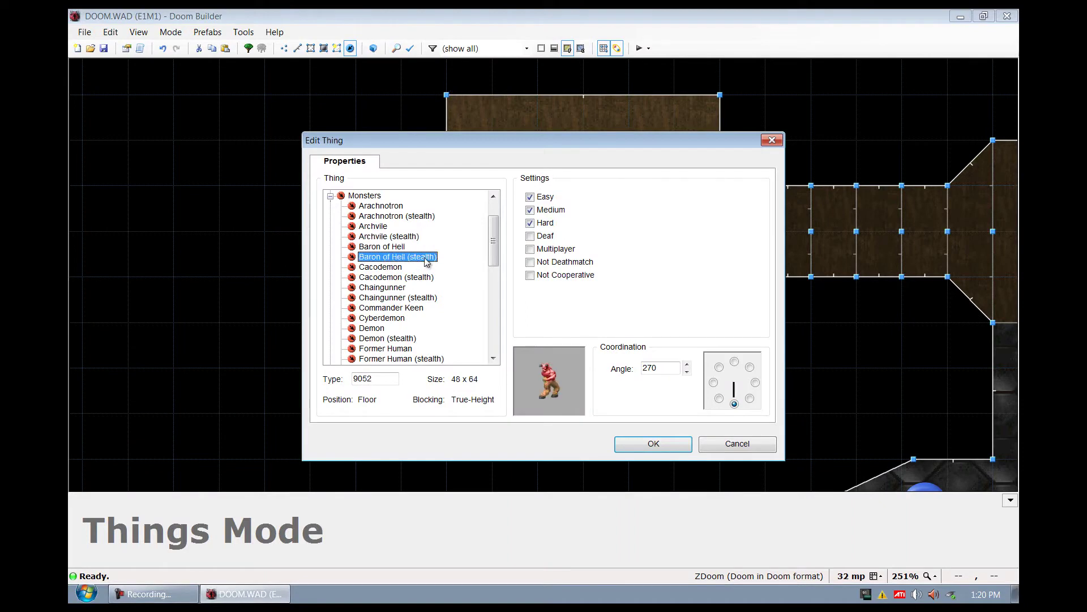
pyautogui.click(386, 265)
pyautogui.scroll(-1, 387, 272)
pyautogui.click(387, 269)
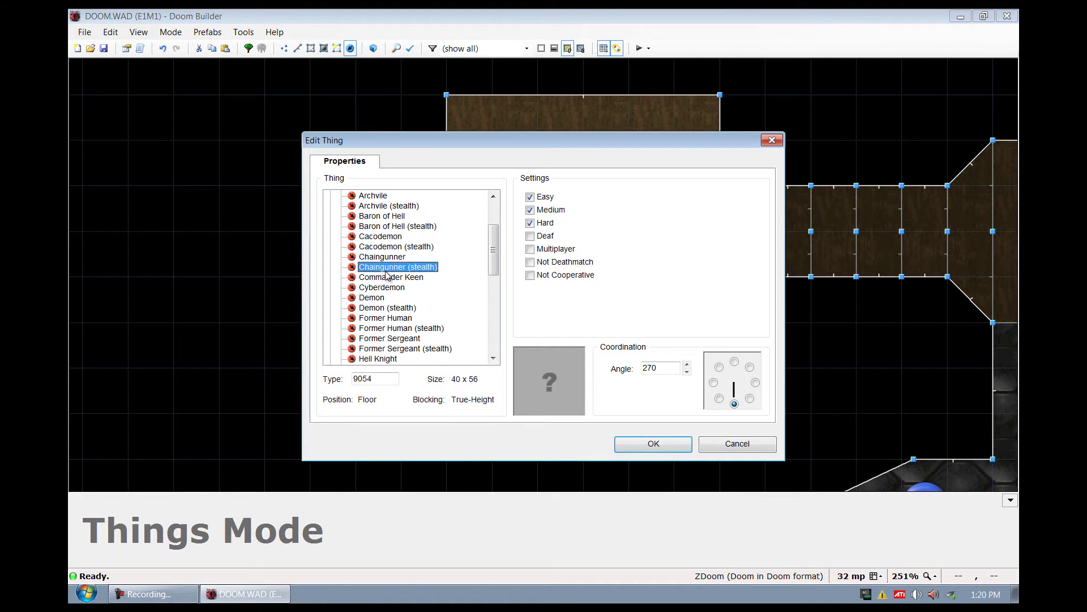
pyautogui.click(378, 288)
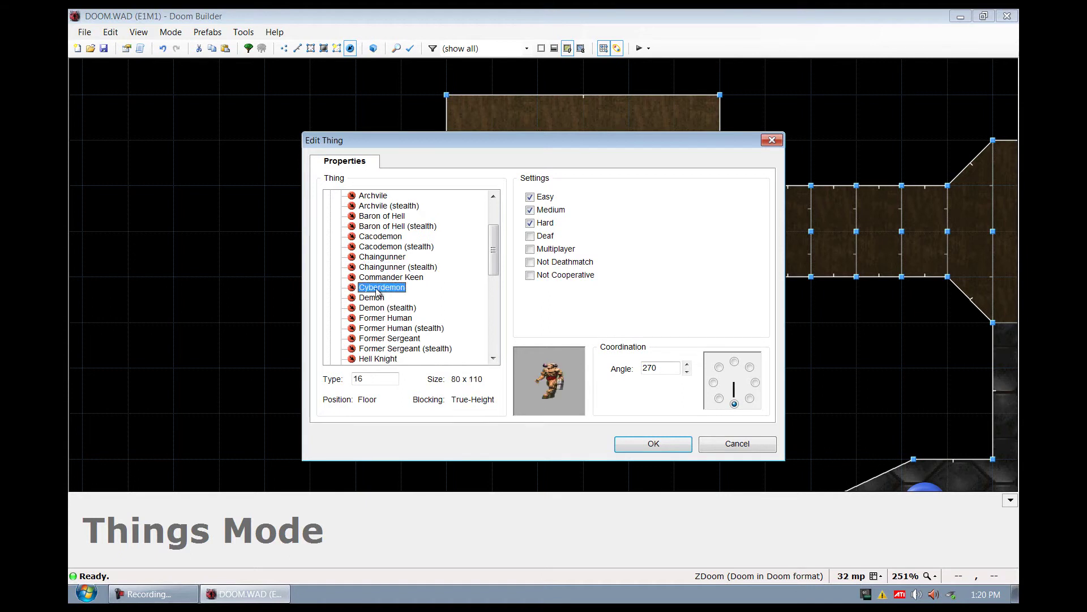
pyautogui.click(376, 297)
pyautogui.scroll(-2, 374, 307)
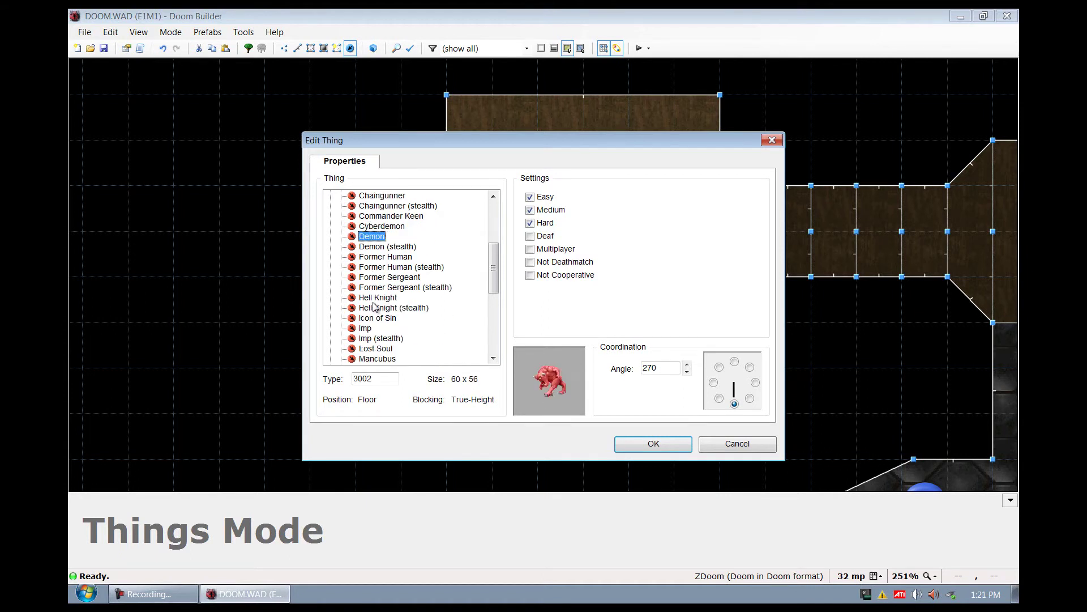
pyautogui.click(374, 277)
pyautogui.click(376, 267)
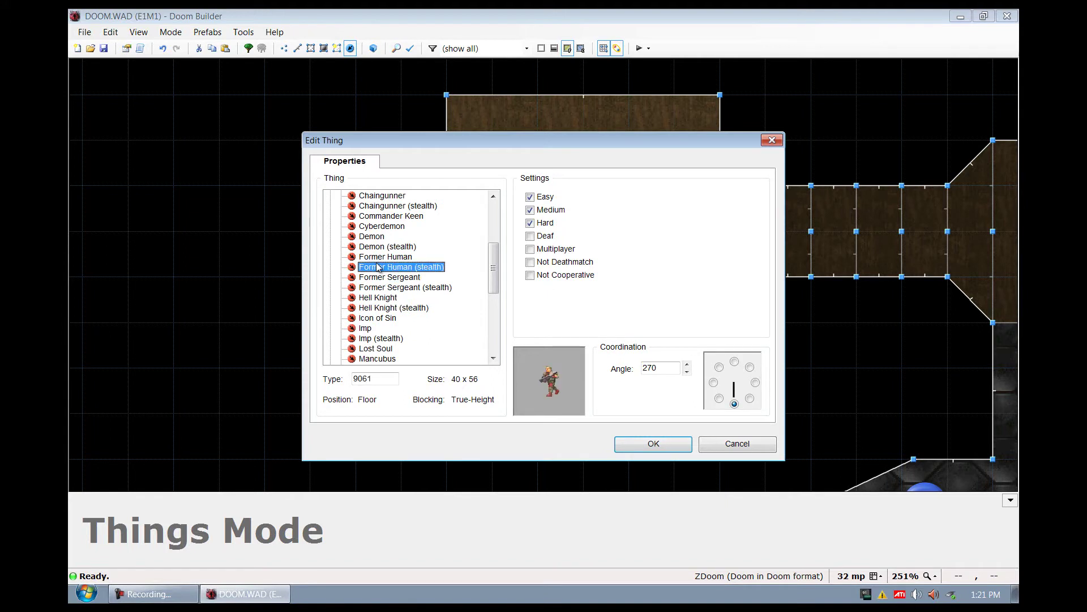
# Make the thing in the room's upper-left corner a Former Human with an angle of 315.
pyautogui.click(382, 258)
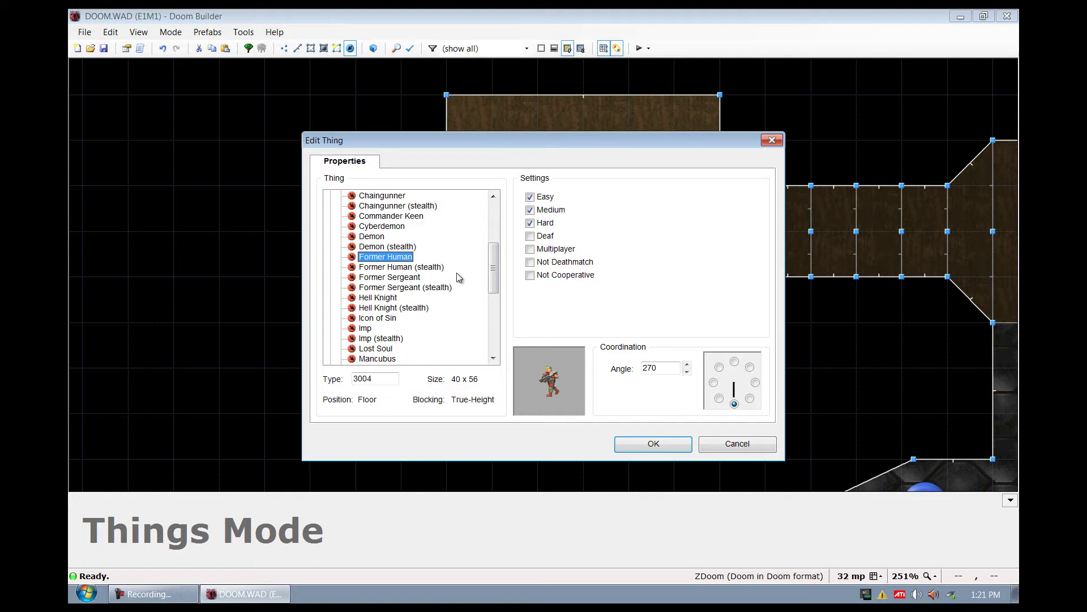
pyautogui.click(750, 397)
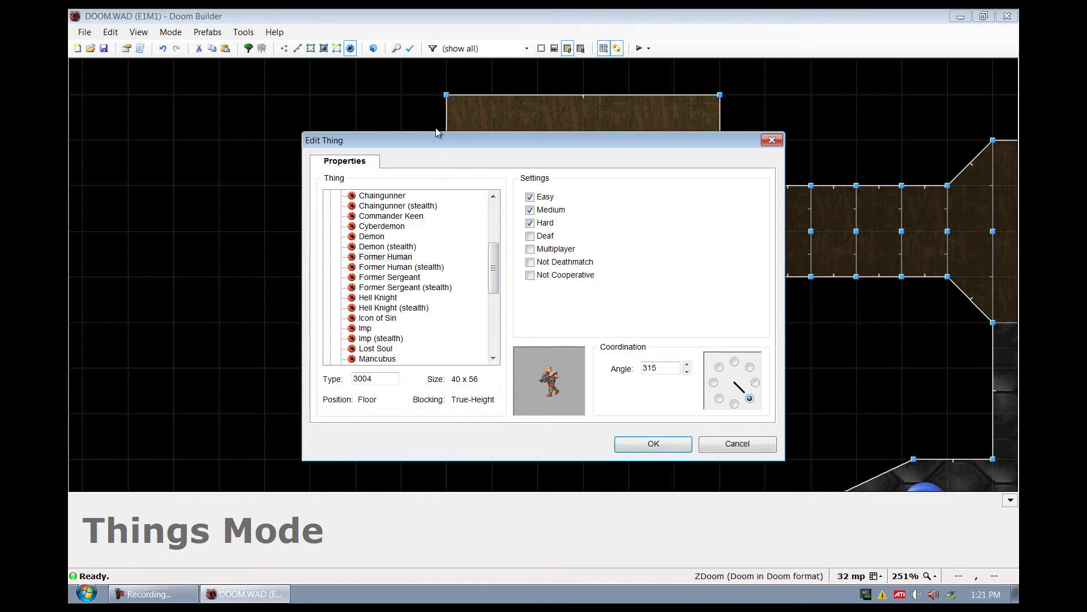
pyautogui.moveTo(445, 141)
pyautogui.mouseDown()
pyautogui.moveTo(486, 246)
pyautogui.moveTo(485, 189)
pyautogui.moveTo(456, 167)
pyautogui.mouseUp()
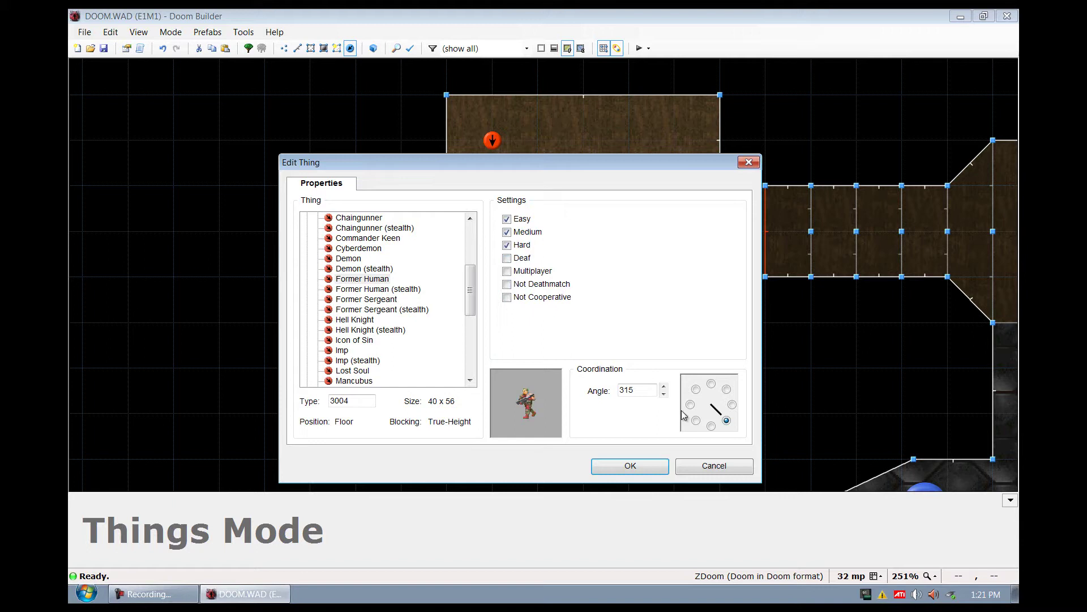
pyautogui.click(651, 463)
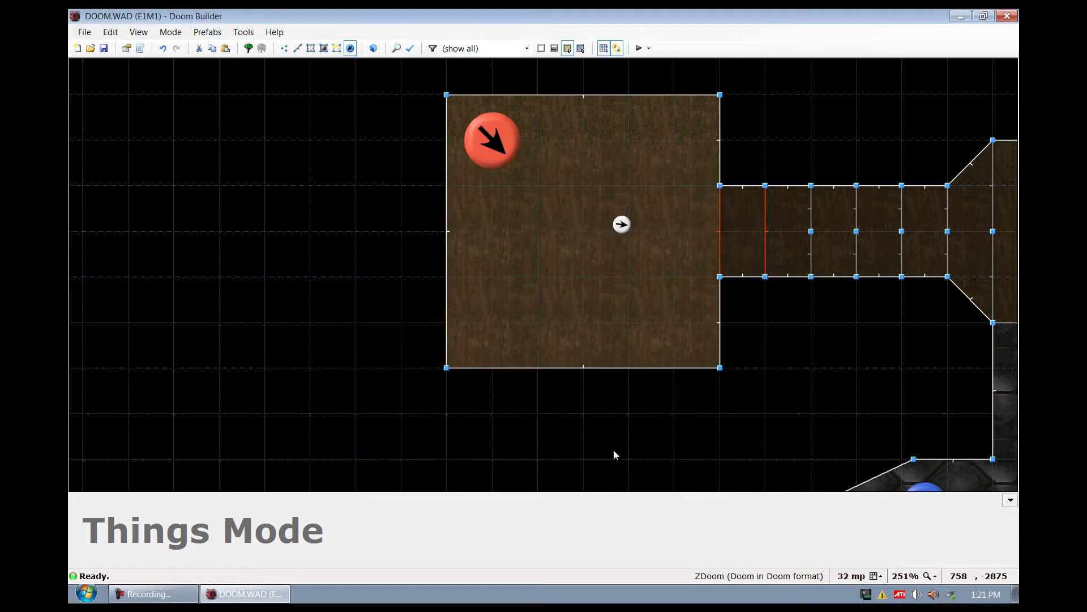
# Add a Former Human in the room's lower-left corner with an angle of 45.
pyautogui.rightClick(485, 321)
pyautogui.click(750, 367)
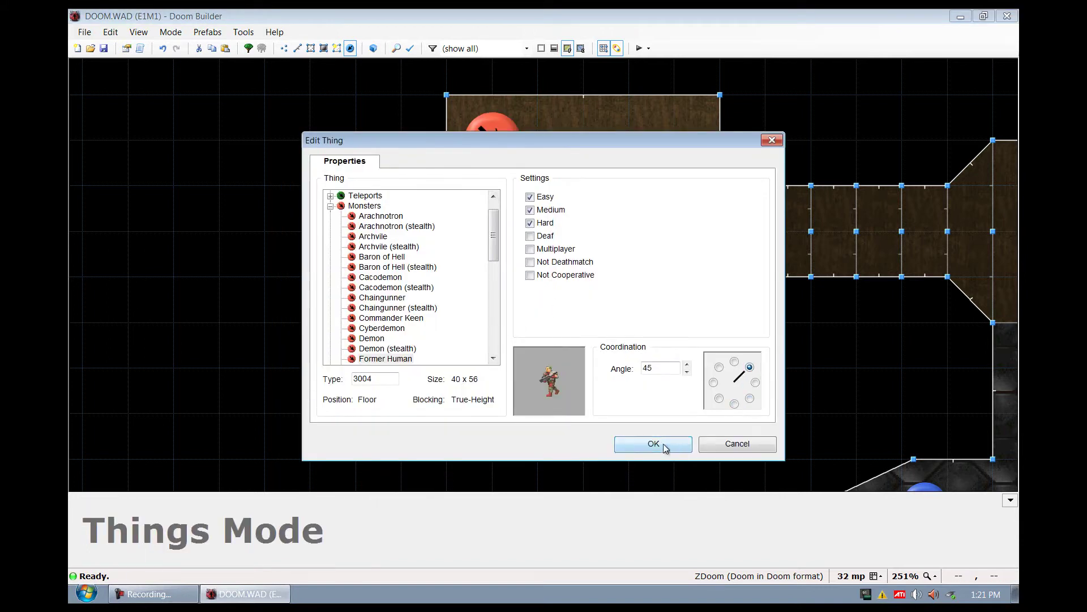
pyautogui.click(663, 447)
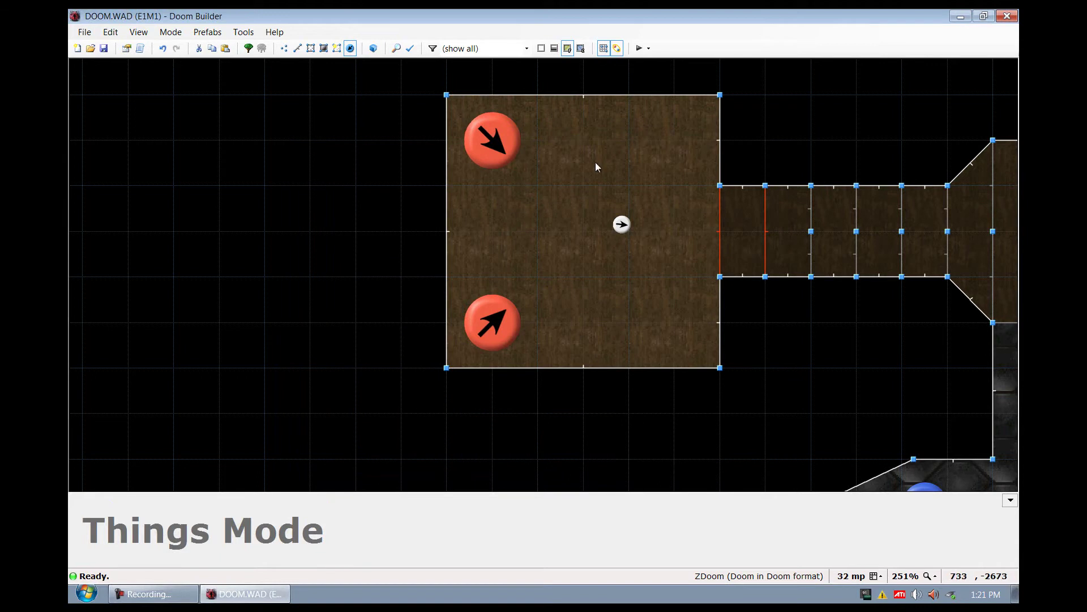
# Add Former Humans in the room's upper-right corner at angle 225 and lower-right corner at angle 135.
pyautogui.rightClick(685, 144)
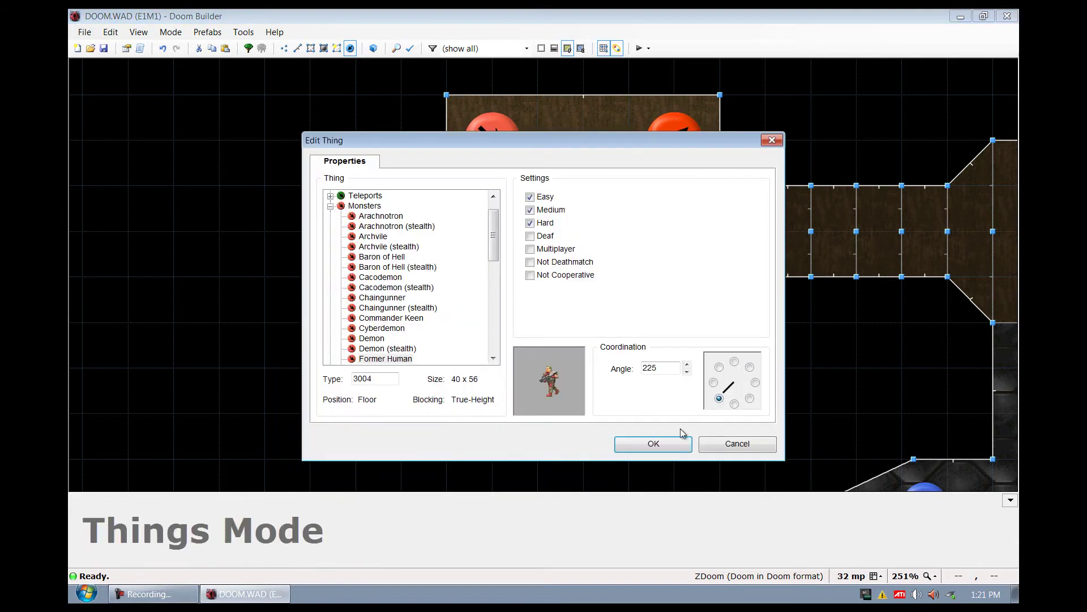
pyautogui.click(653, 440)
pyautogui.rightClick(666, 323)
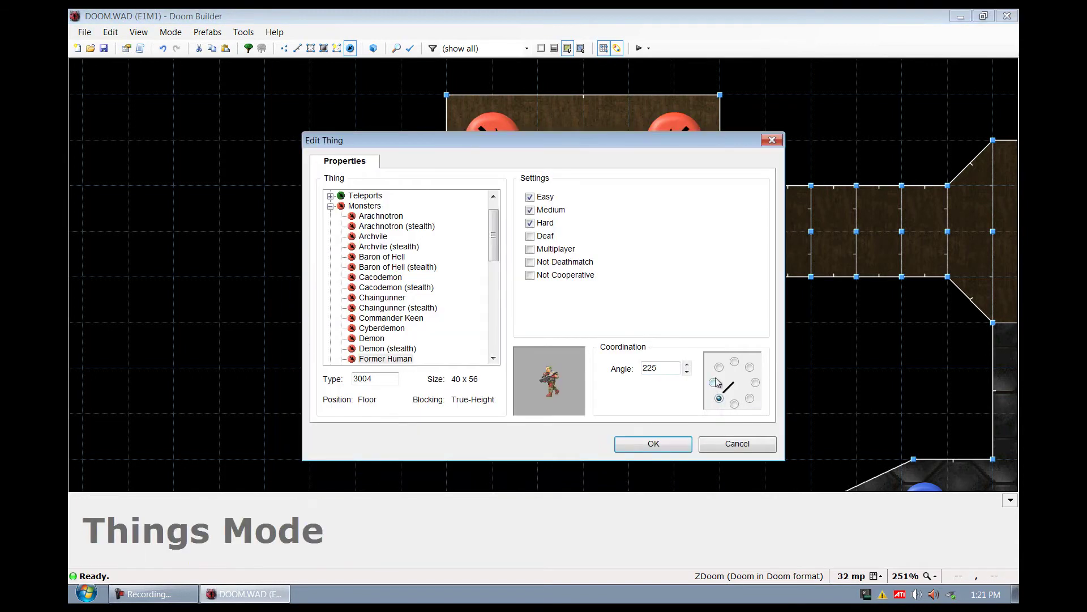
pyautogui.click(685, 442)
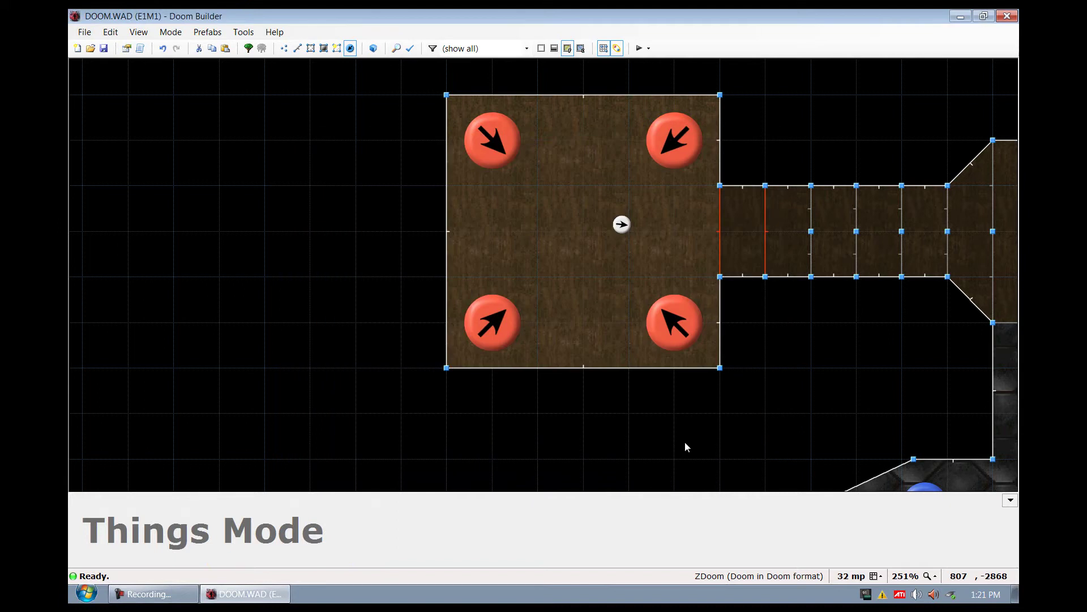
# Place a Shotgun from the Weapons category at the centre of the room.
pyautogui.rightClick(582, 230)
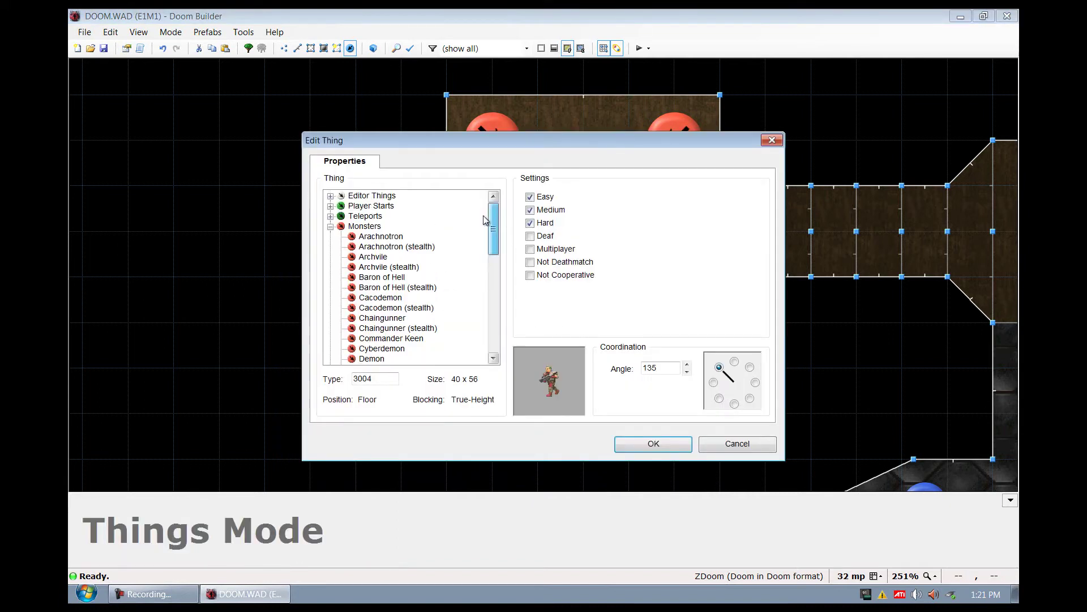
pyautogui.click(330, 226)
pyautogui.click(331, 236)
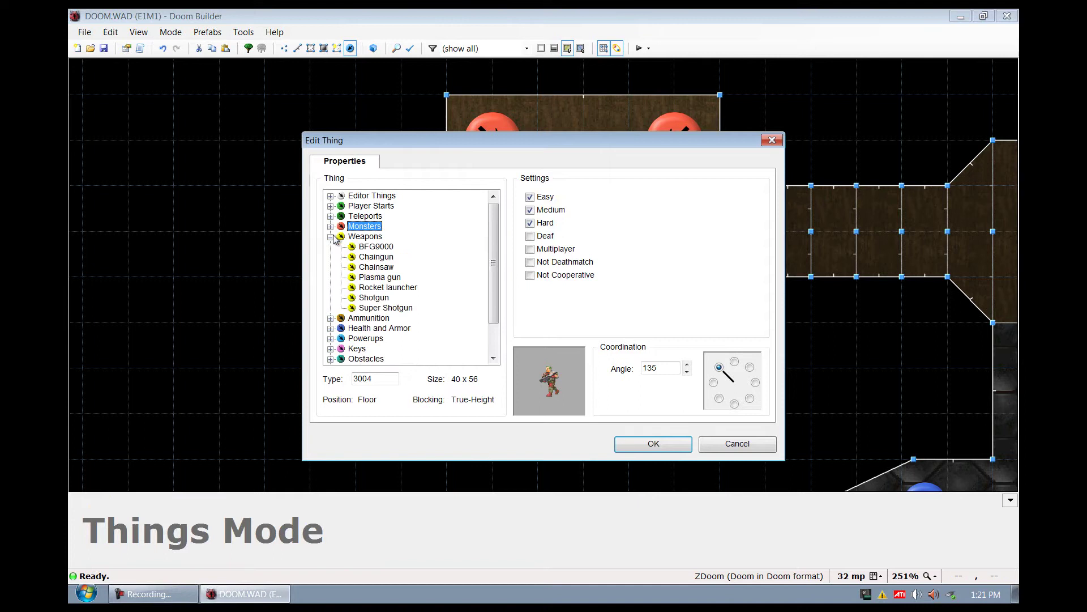
pyautogui.click(362, 258)
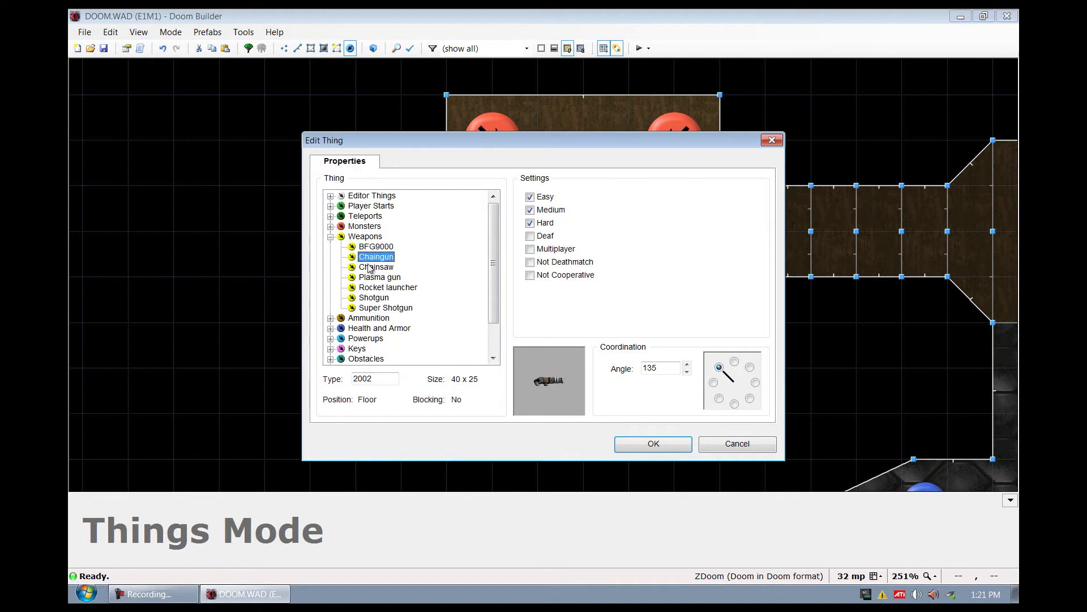
pyautogui.click(370, 267)
pyautogui.click(372, 278)
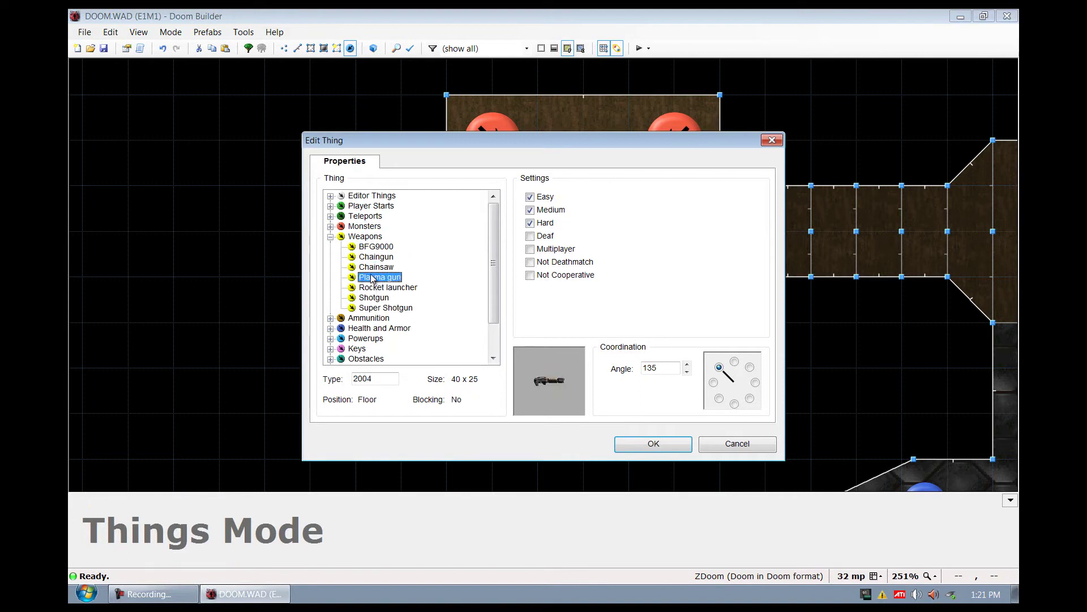
pyautogui.click(371, 288)
pyautogui.click(368, 308)
pyautogui.click(367, 298)
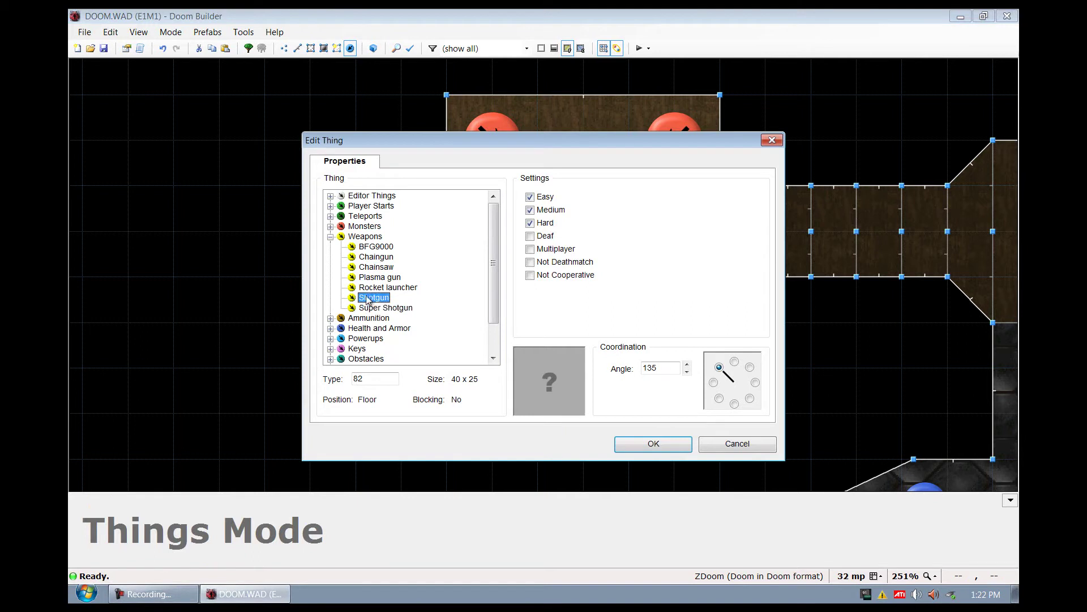
pyautogui.click(643, 447)
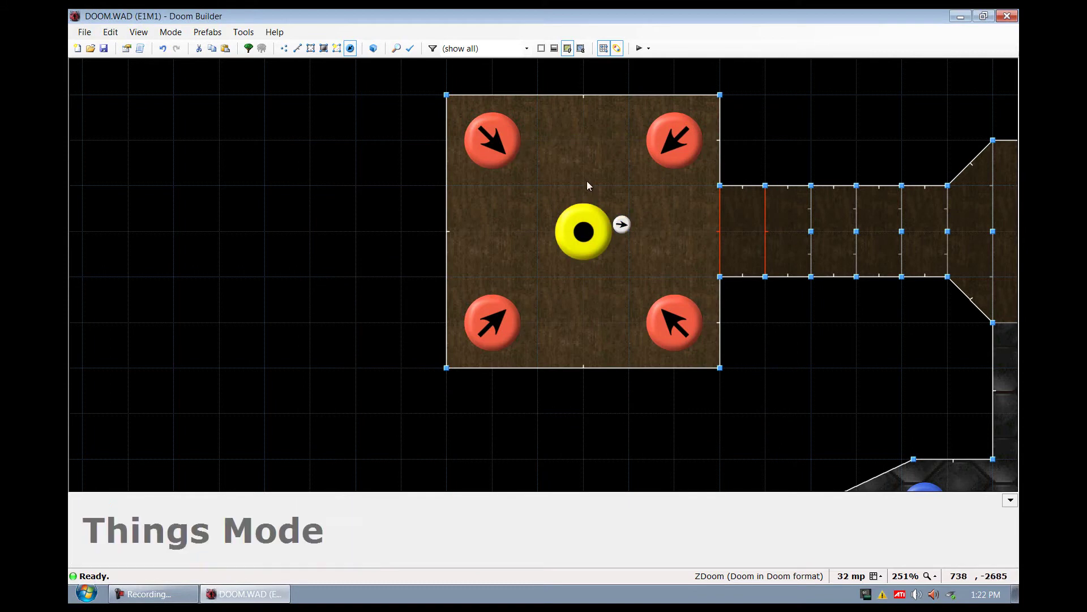
# Test the map in the game and walk across the blue-floored room to open the new room's door.
pyautogui.click(638, 49)
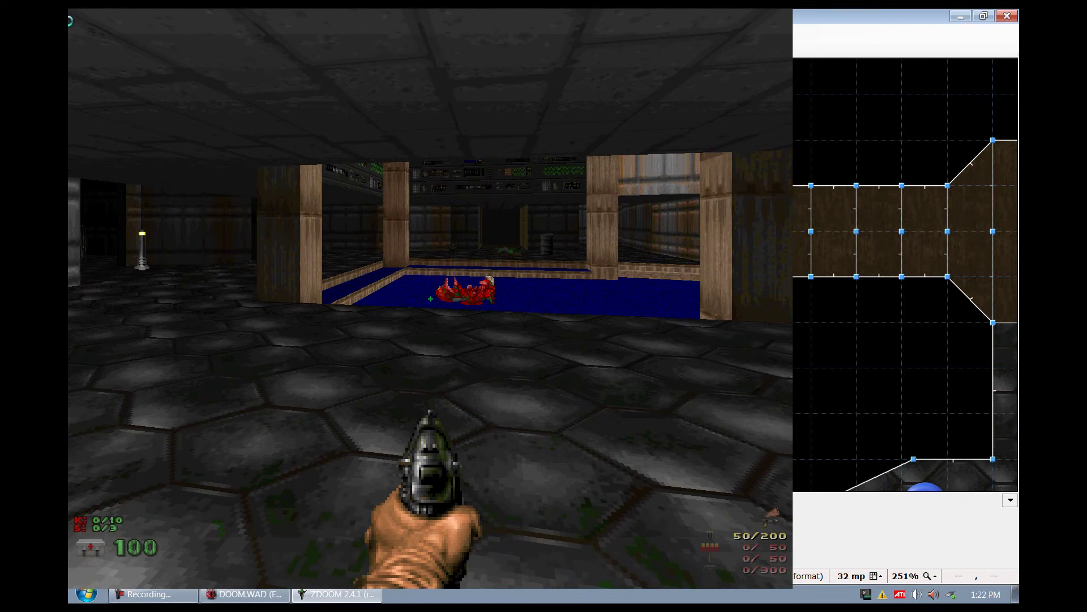
pyautogui.press('w')
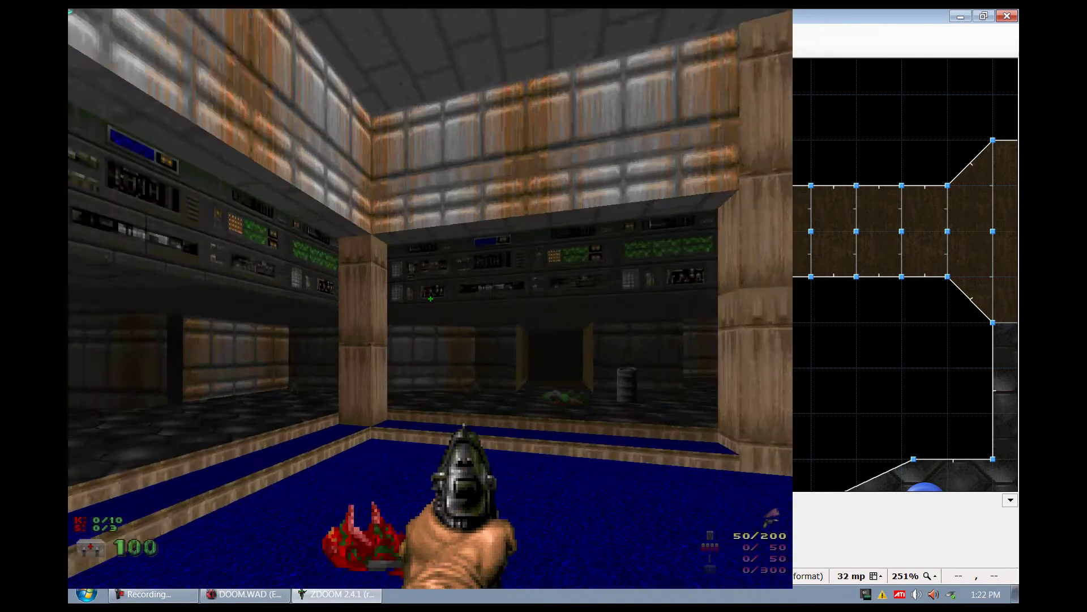
pyautogui.press('Up')
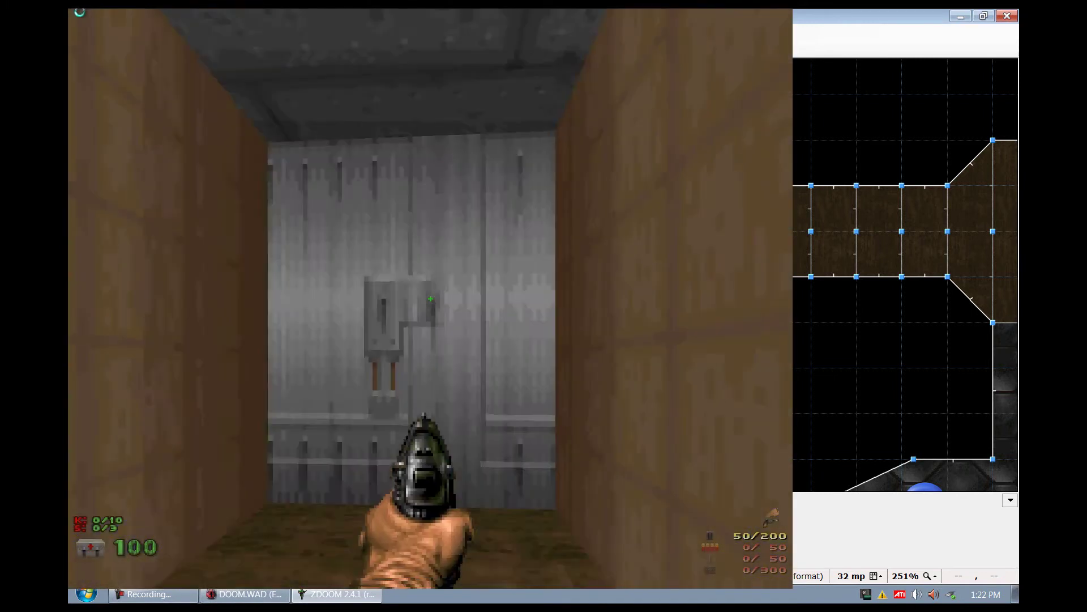
pyautogui.press('space')
# Shoot the four Former Humans in the new room and pick up the shotgun to test the placed things.
pyautogui.press('ctrl')
pyautogui.press('ctrl')
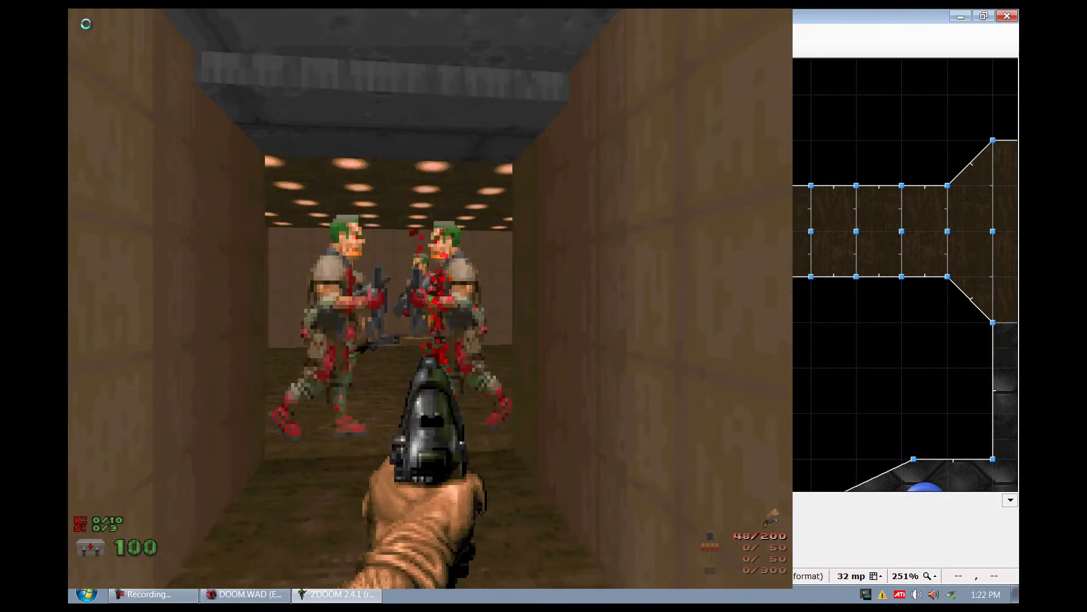
pyautogui.press('ctrl')
pyautogui.press('Down')
pyautogui.press('ctrl')
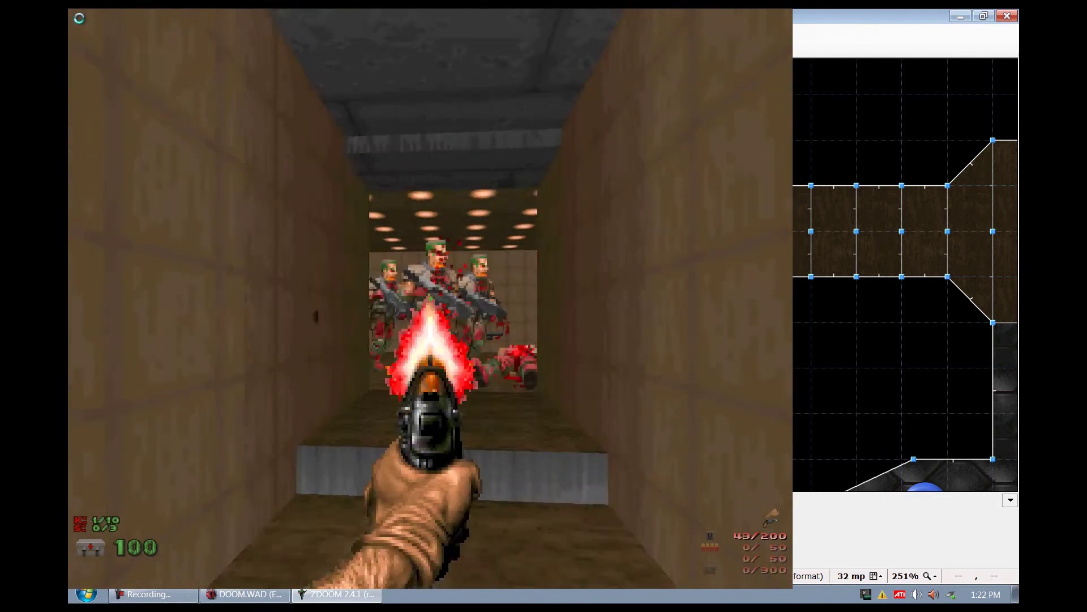
pyautogui.press('ctrl')
pyautogui.press('Up')
pyautogui.press('Left')
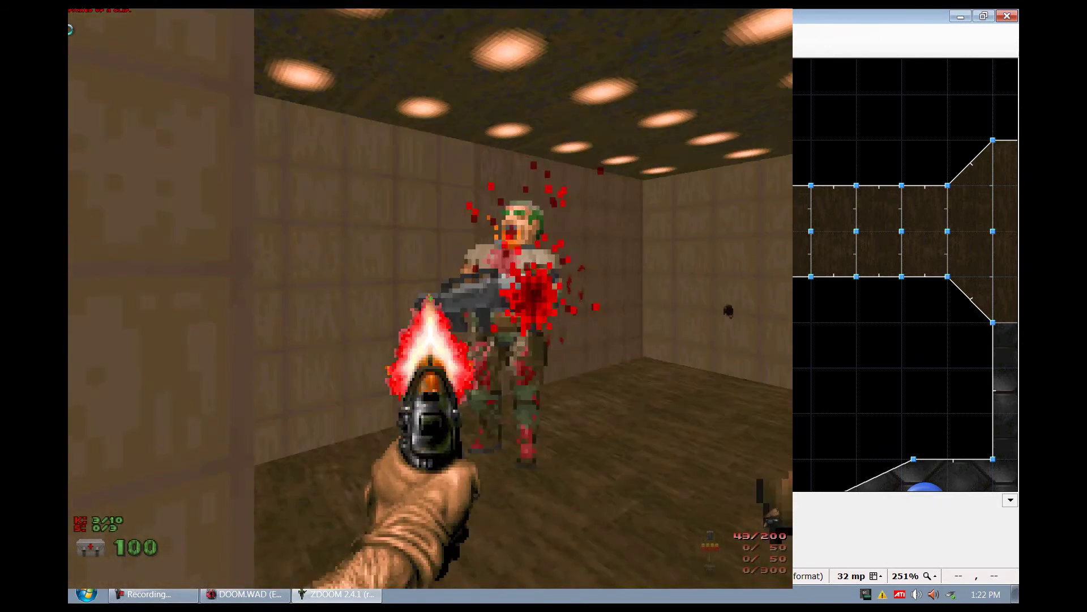
pyautogui.press('ctrl')
pyautogui.press('ctrl')
pyautogui.press('Up')
pyautogui.press('Left')
pyautogui.press('ctrl')
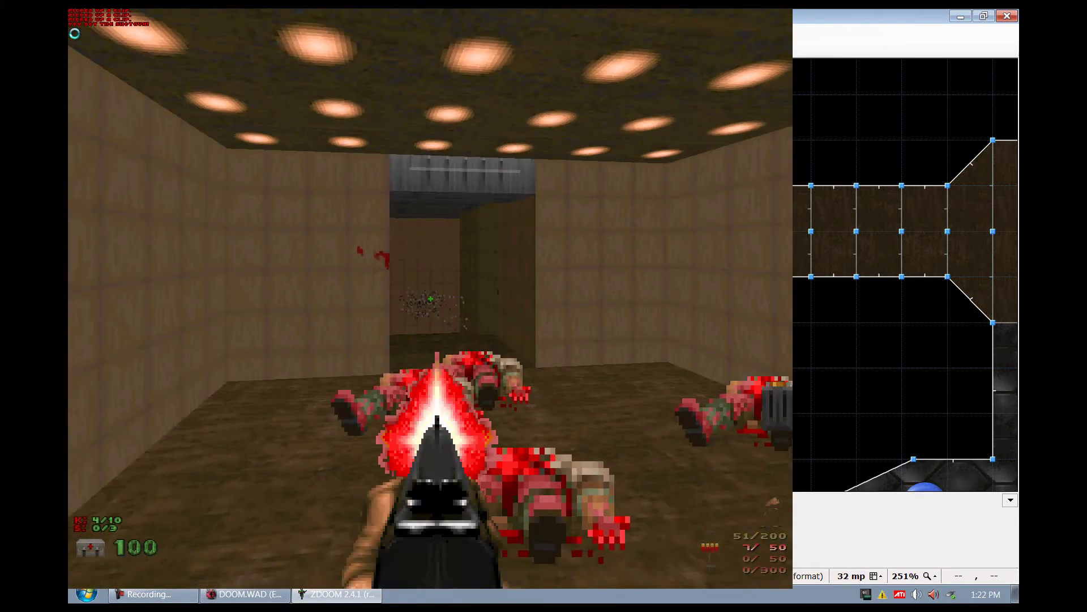
# Leave the new room and explore the rest of the level, out to the outdoor slime pool area.
pyautogui.press('Left')
pyautogui.press('Up')
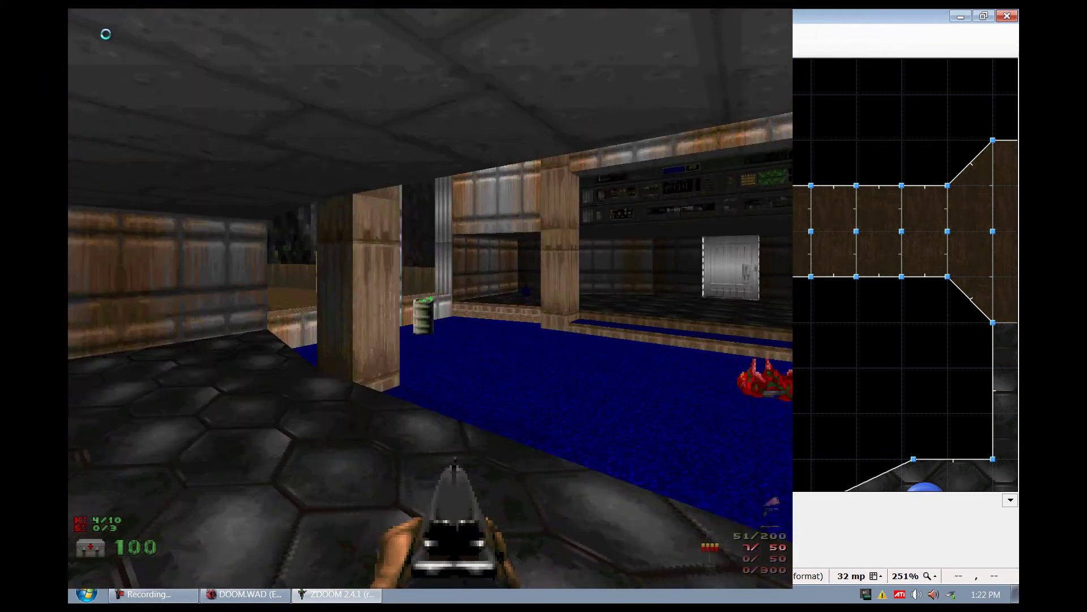
pyautogui.press('Up')
pyautogui.press('Right')
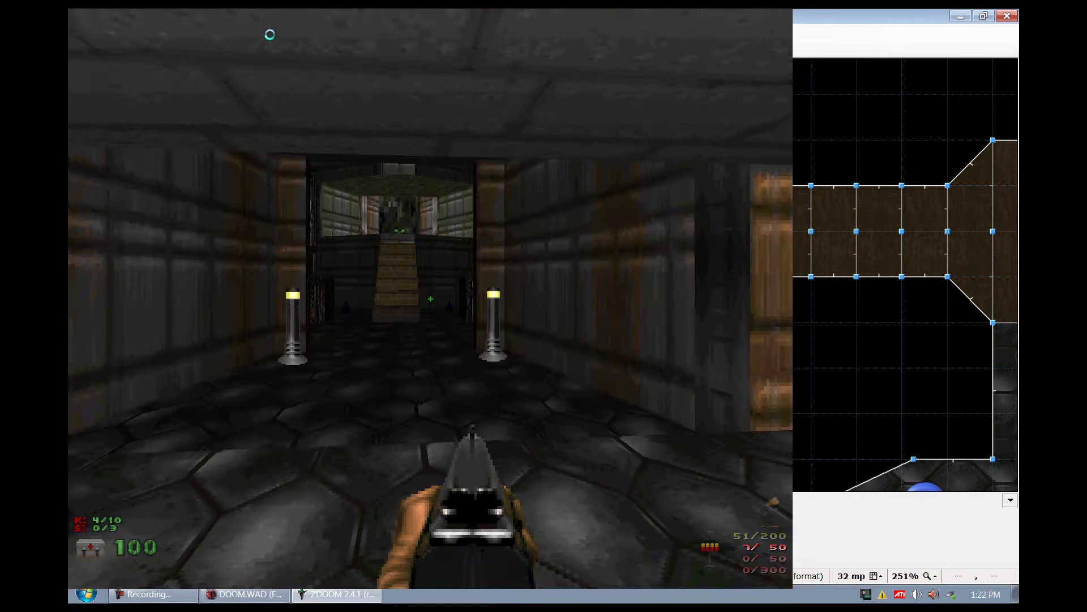
pyautogui.press('Right')
pyautogui.press('Up')
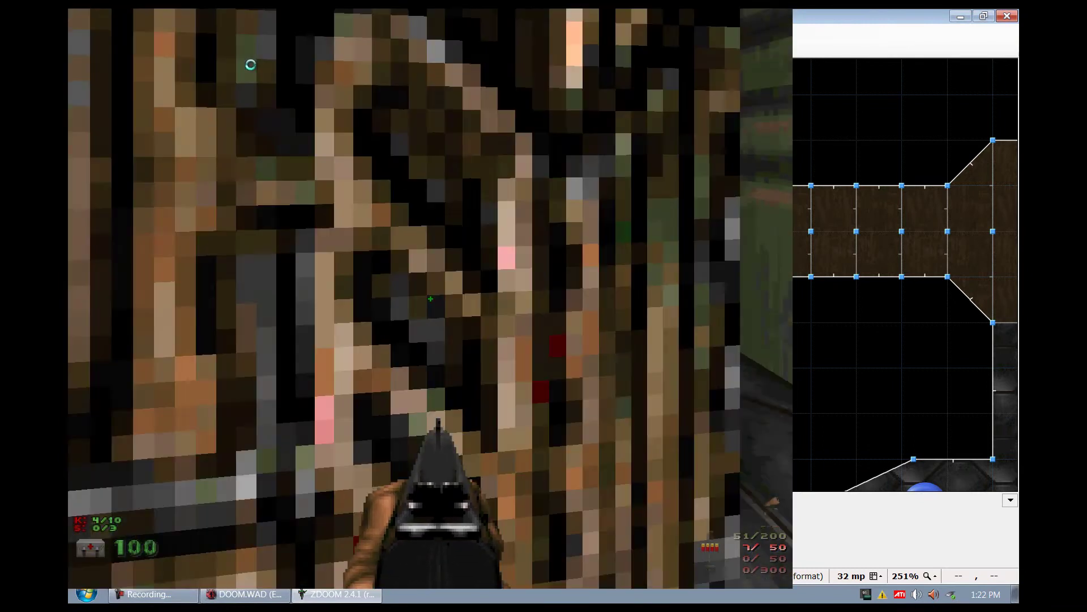
pyautogui.press('Left')
pyautogui.press('Up')
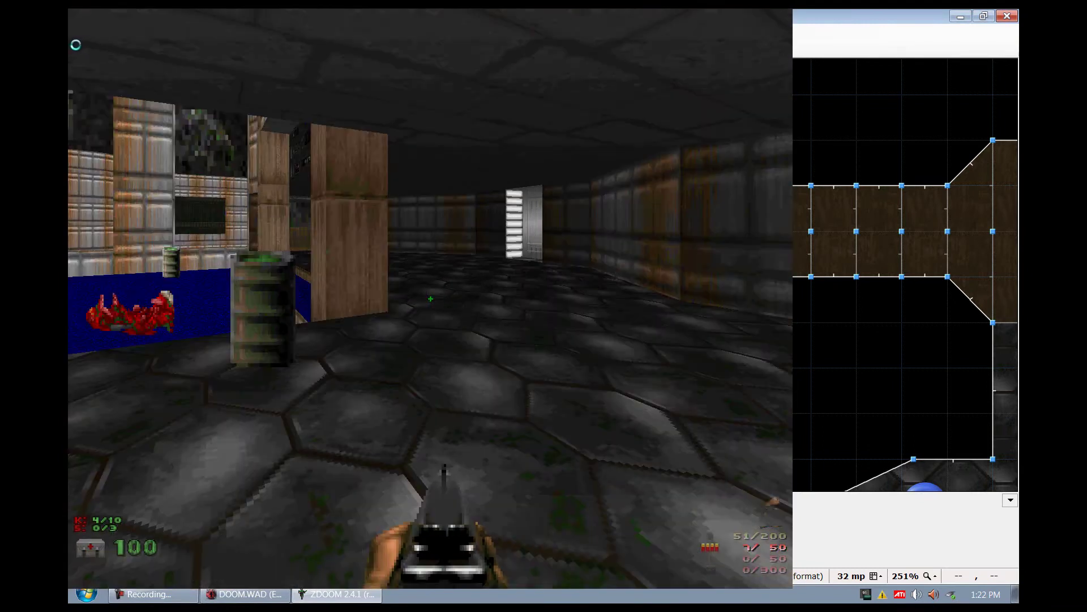
pyautogui.press('Up')
pyautogui.press('Right')
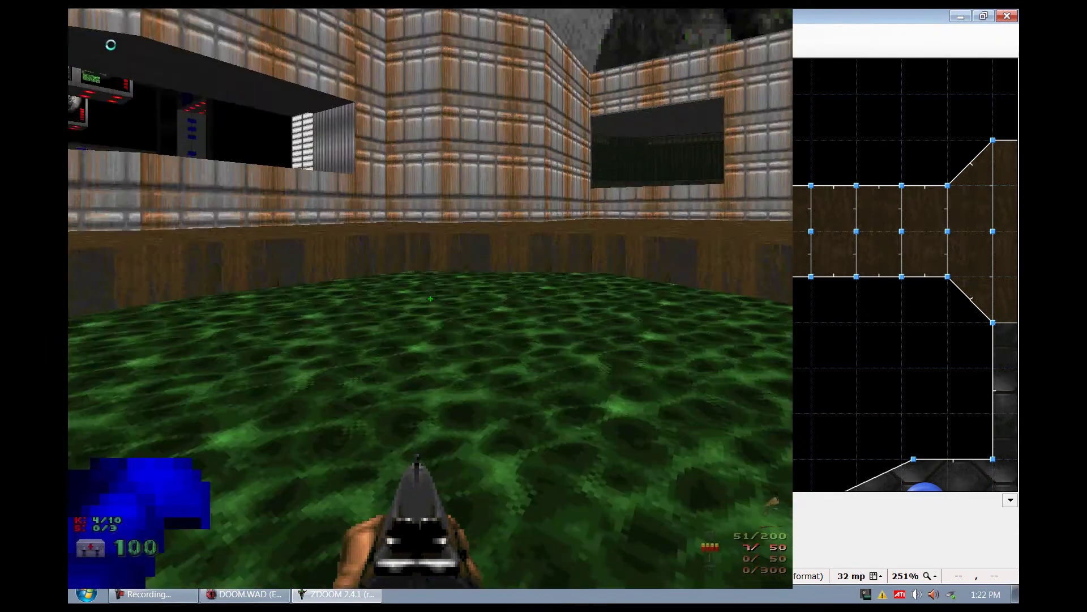
pyautogui.press('Right')
pyautogui.press('Up')
pyautogui.press('Down')
pyautogui.click(302, 27)
# Quit the test game, confirming the exit, and return to the map editor.
pyautogui.press('Escape')
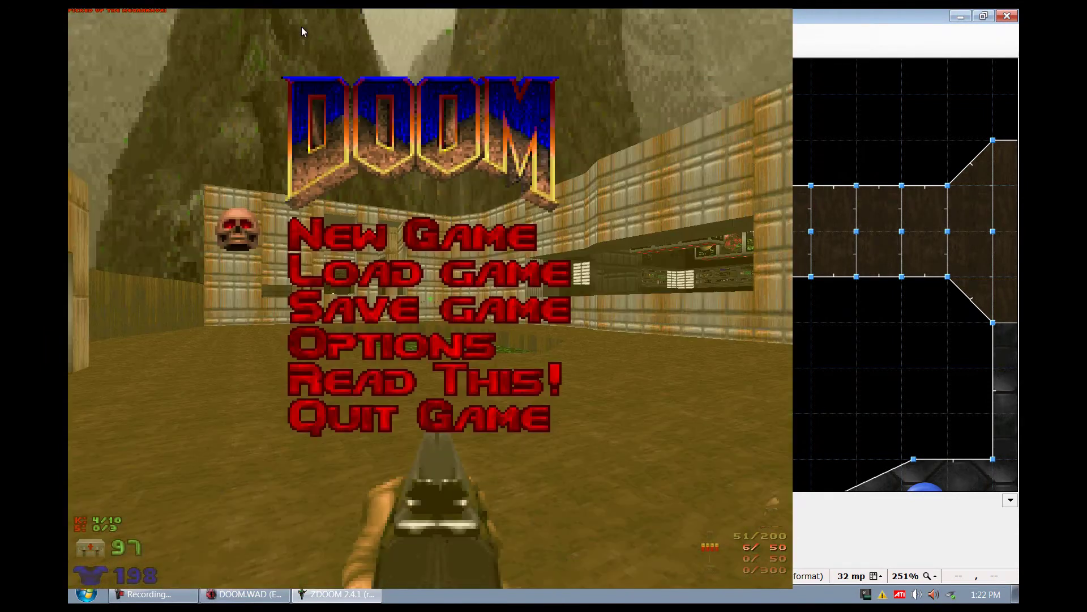
pyautogui.press('Up')
pyautogui.press('Return')
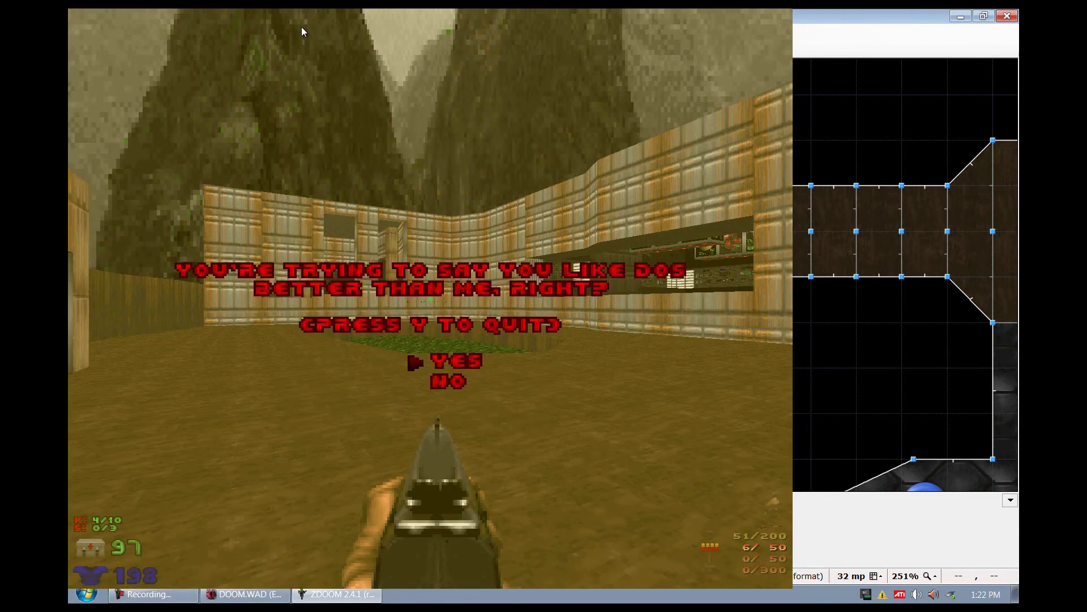
pyautogui.press('y')
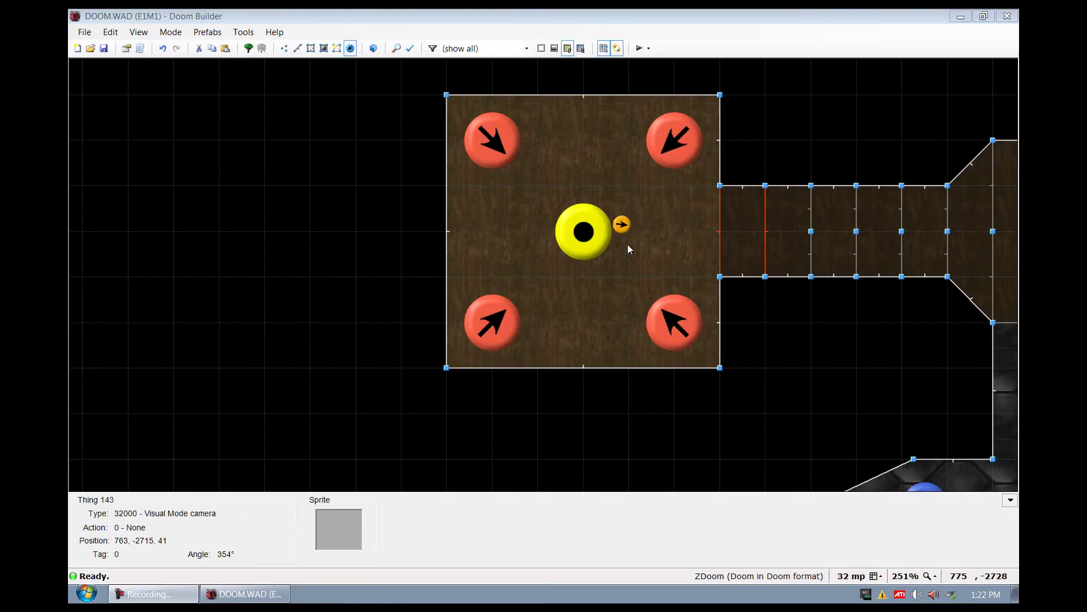
# Insert a Barrel obstacle near the upper-right corner of the brown-floored chamber at the east end of the stair corridor.
pyautogui.scroll(-5, 417, 238)
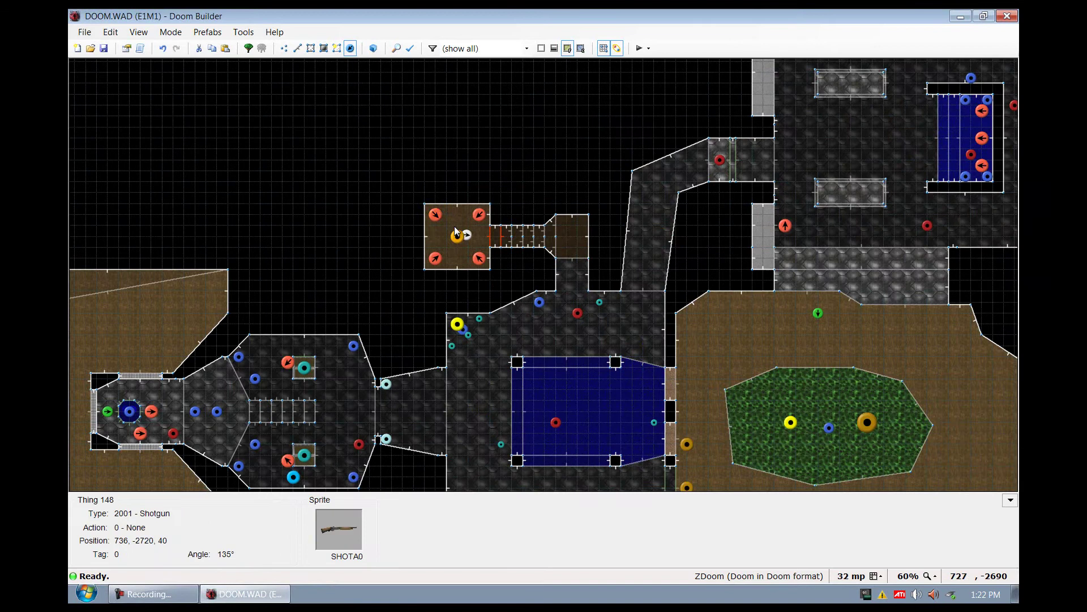
pyautogui.scroll(3, 452, 227)
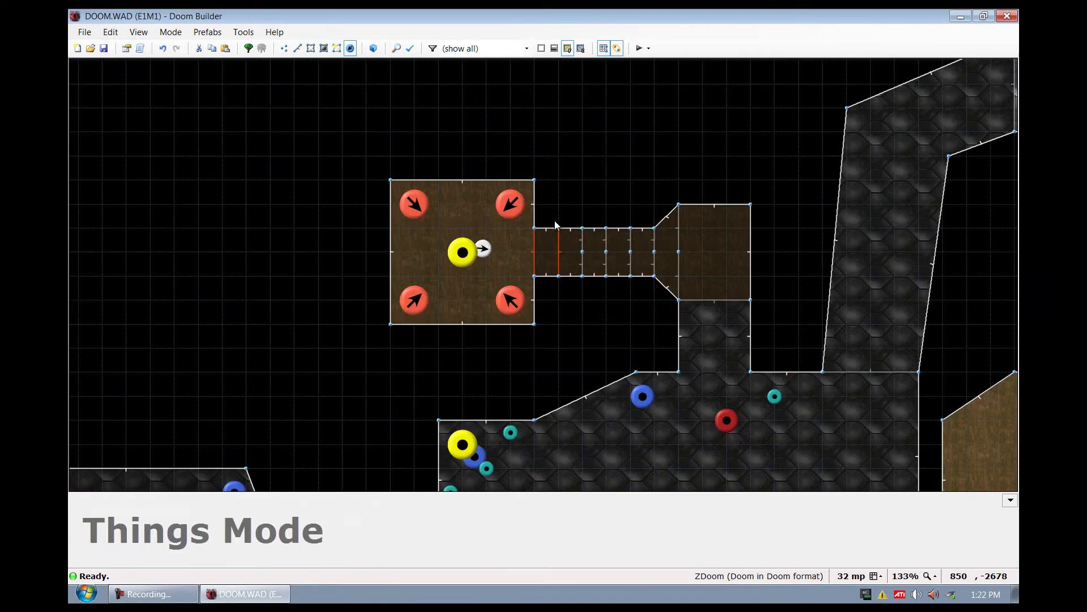
pyautogui.scroll(4, 730, 228)
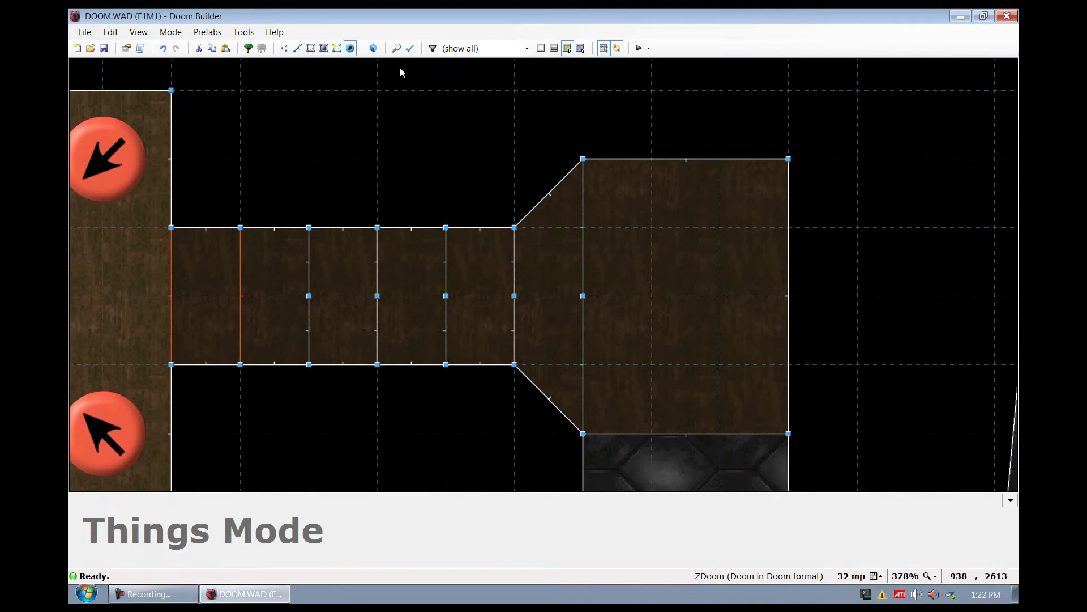
pyautogui.press('Insert')
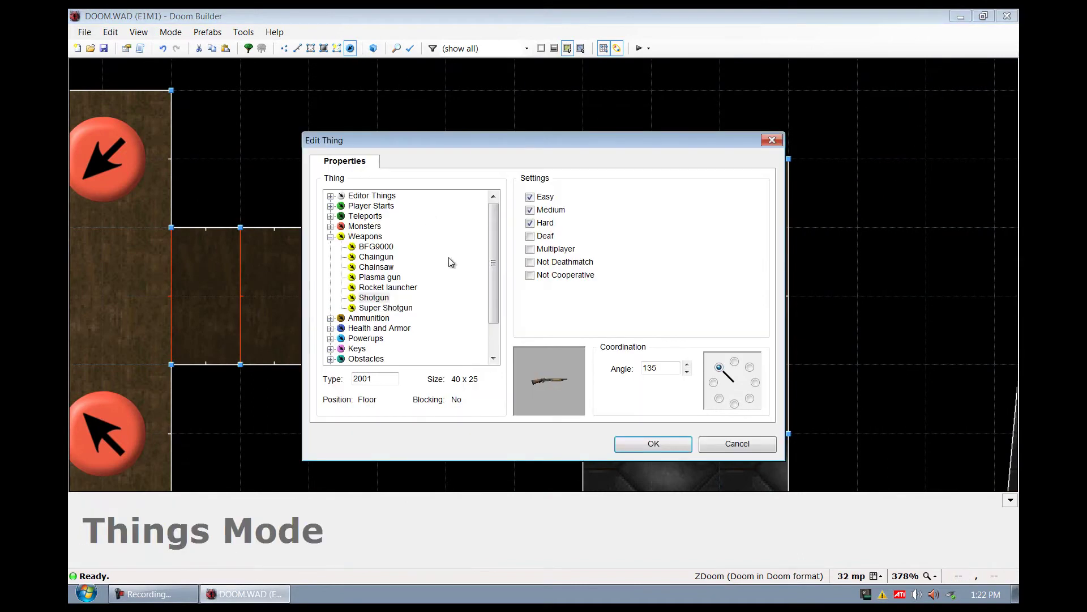
pyautogui.moveTo(494, 255); pyautogui.dragTo(491, 285)
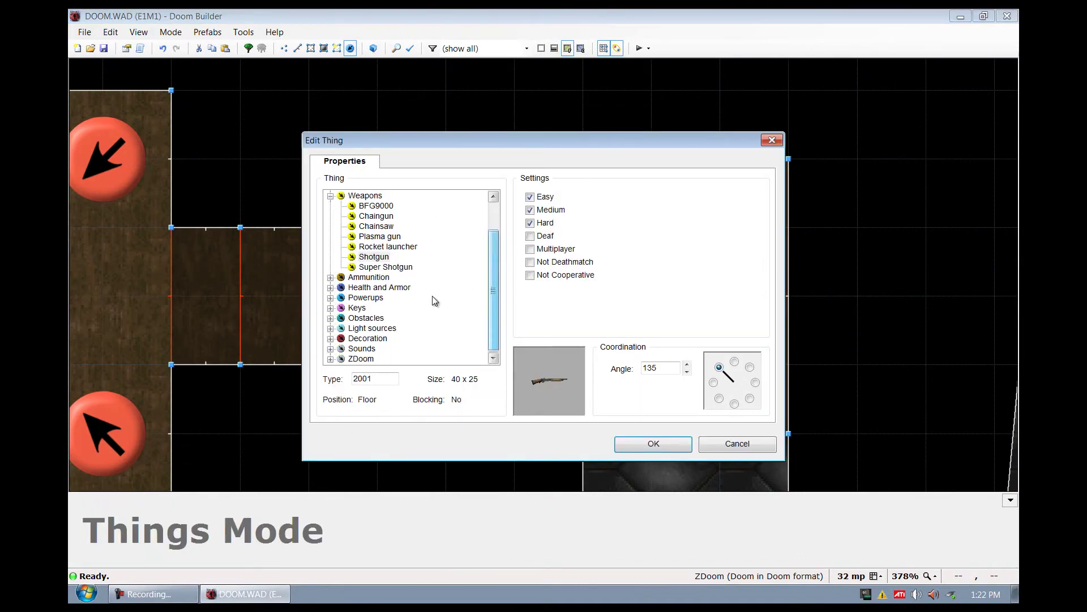
pyautogui.click(330, 338)
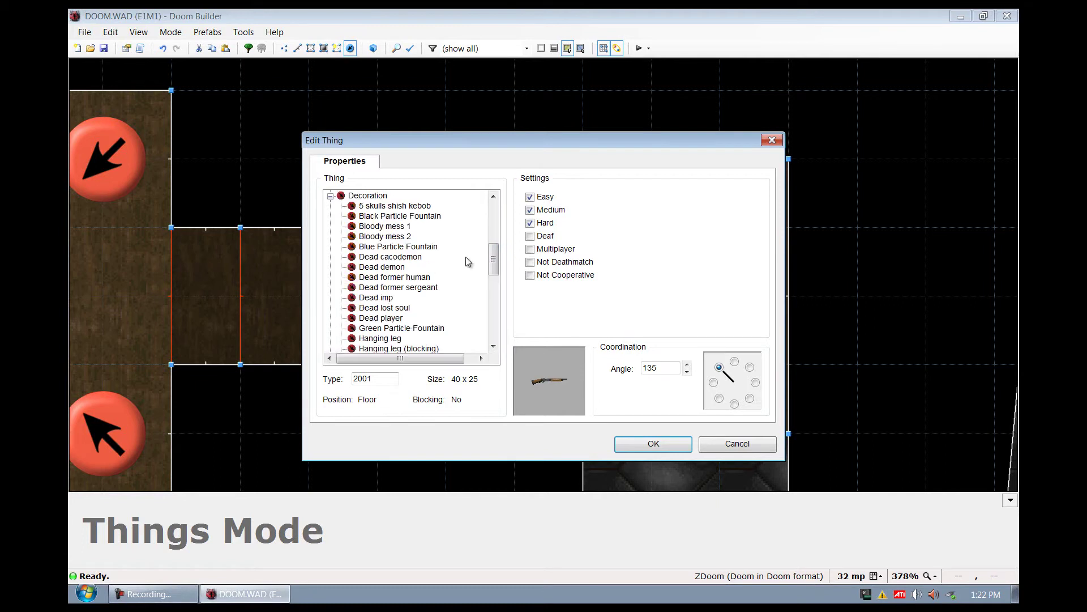
pyautogui.moveTo(502, 249); pyautogui.dragTo(501, 231)
pyautogui.click(331, 267)
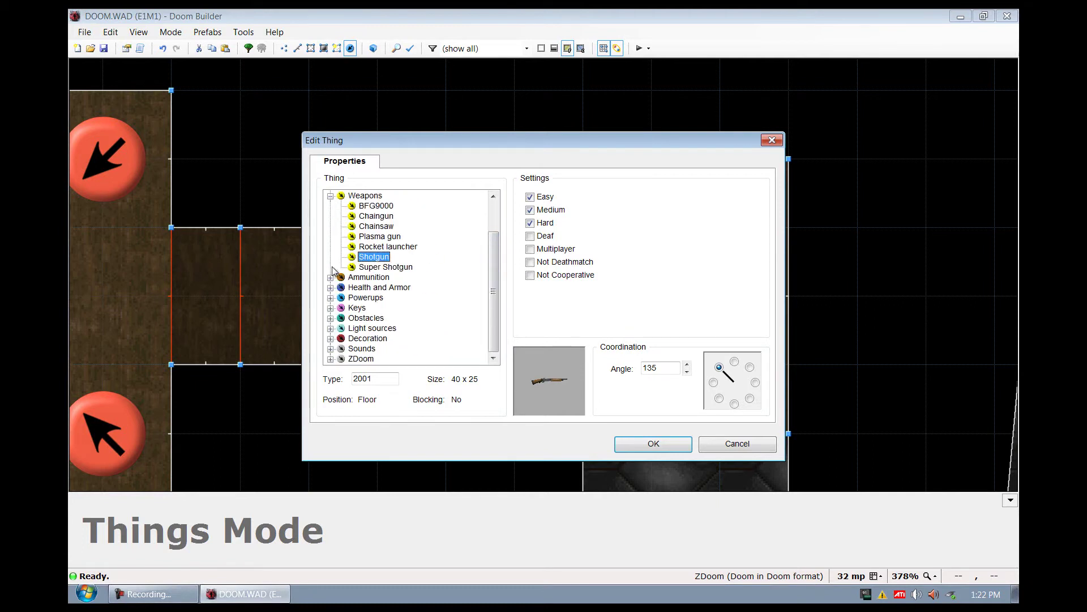
pyautogui.click(331, 318)
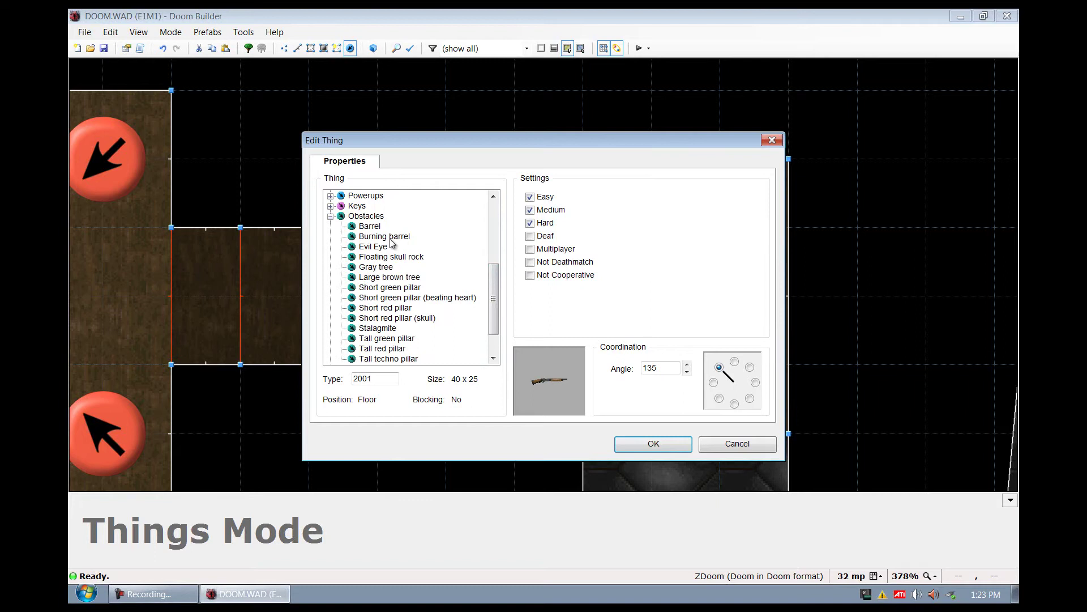
pyautogui.click(370, 227)
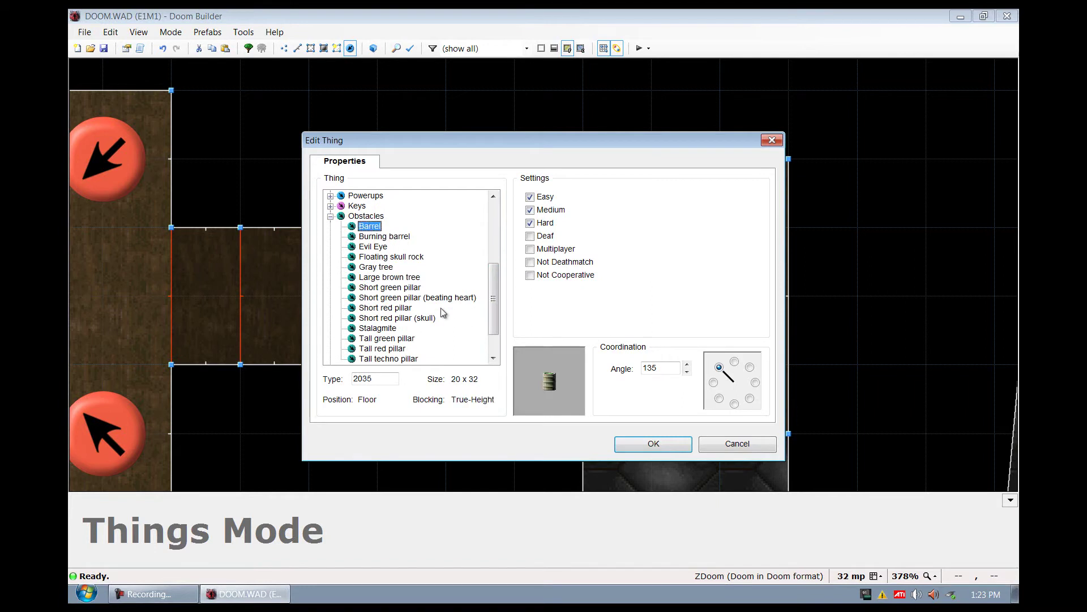
pyautogui.click(658, 443)
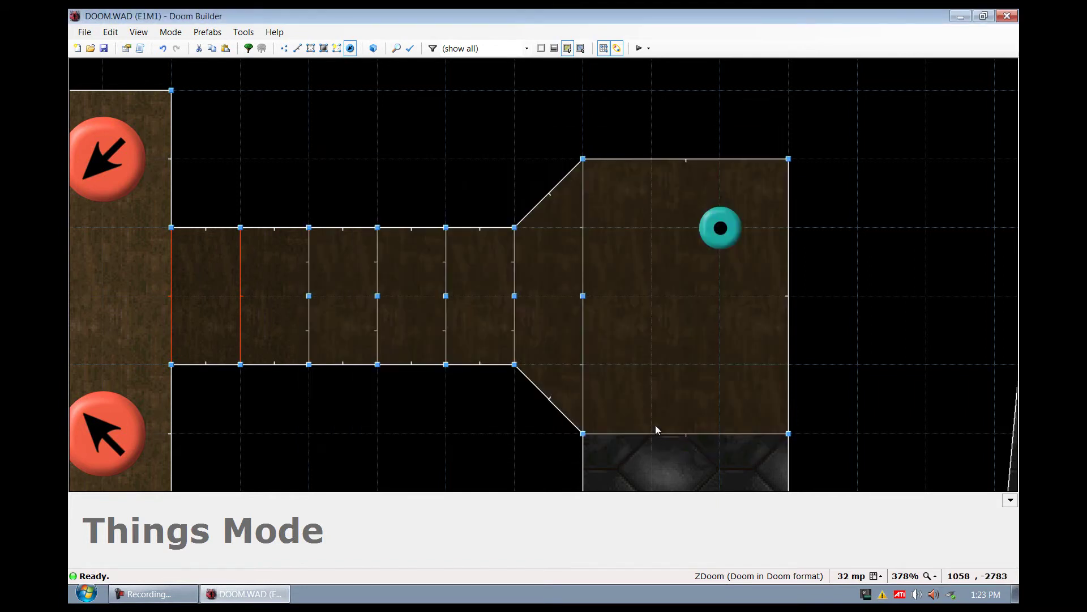
# Test the map in the game, walk to the entrance chamber and shoot the new barrel until it explodes.
pyautogui.click(639, 49)
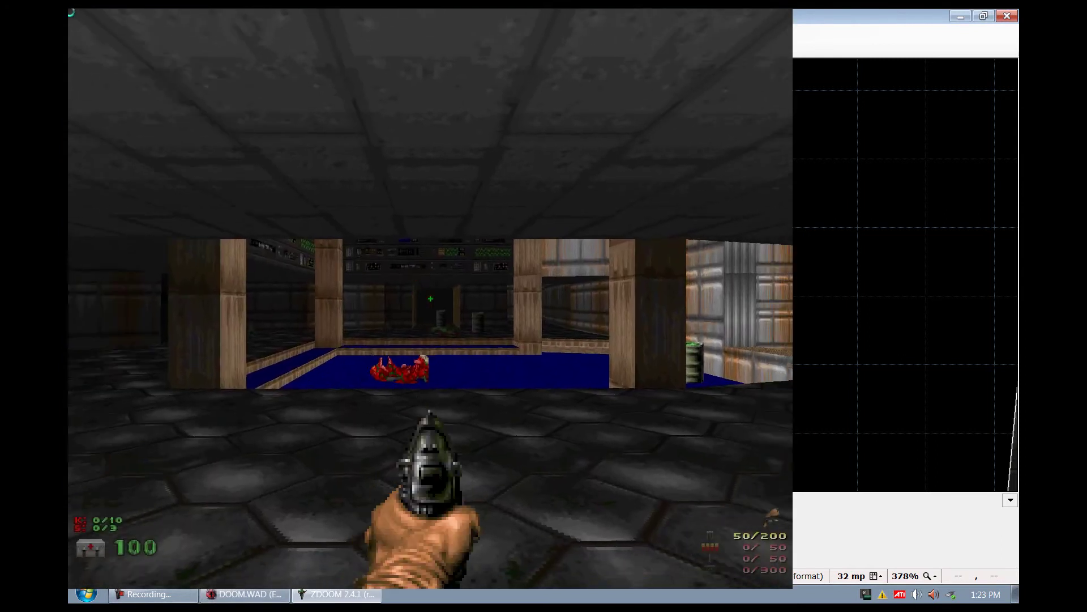
pyautogui.press('w')
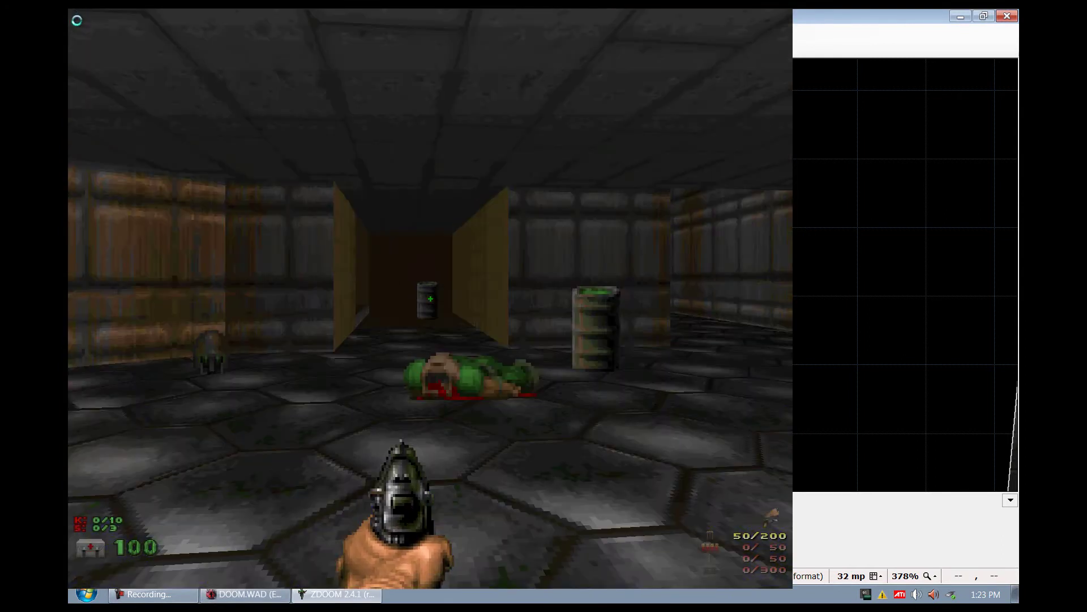
pyautogui.press('Up')
pyautogui.press('ctrl')
pyautogui.press('ctrl')
pyautogui.press('ctrl')
pyautogui.press('ctrl')
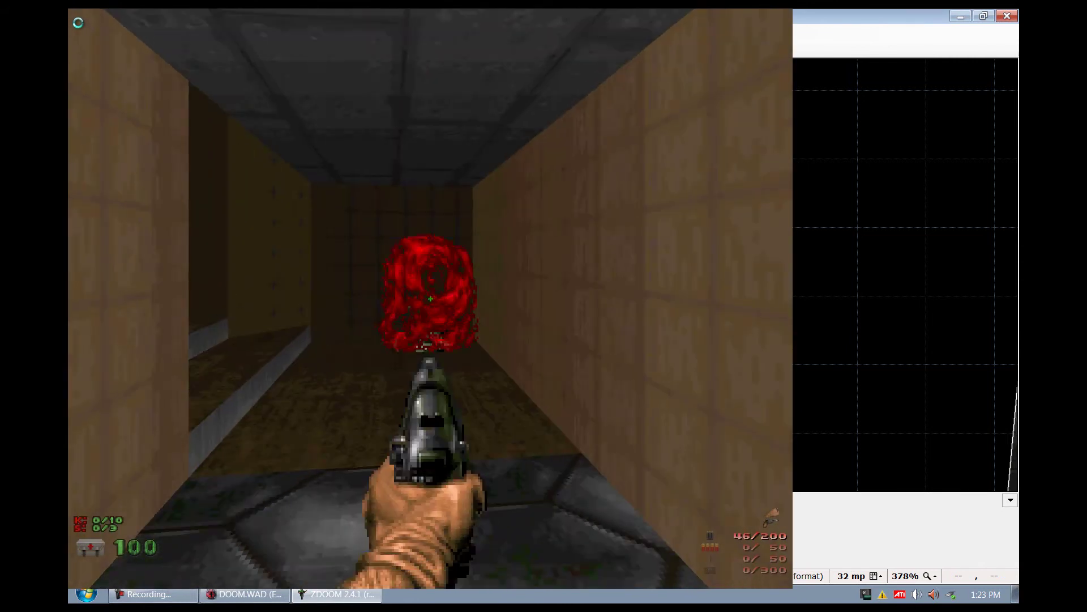
# Go up to the new room's door, shoot the four Former Humans inside and enter the room.
pyautogui.press('w')
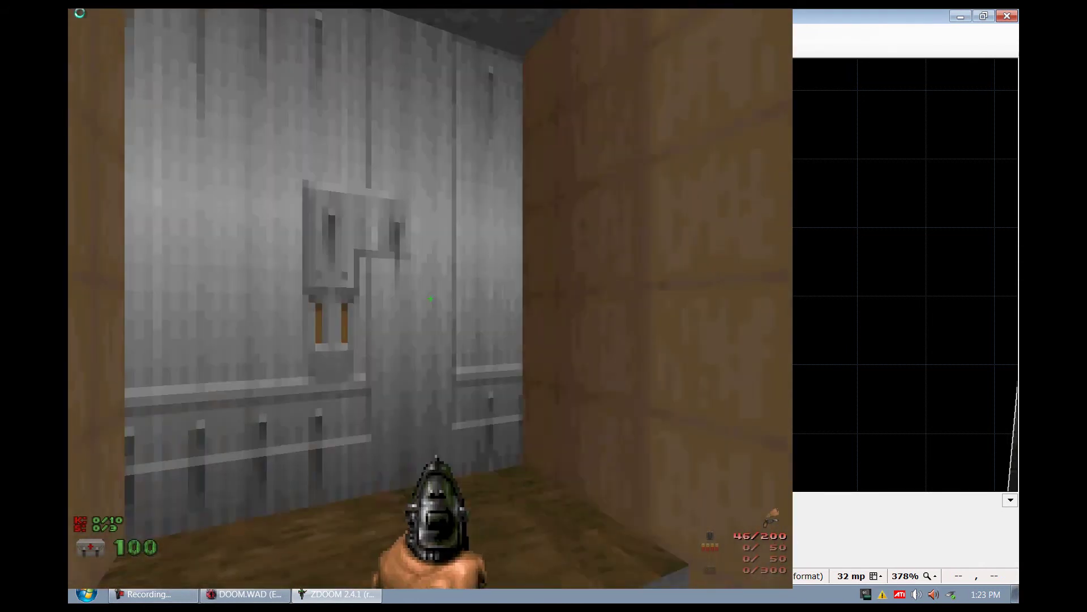
pyautogui.press('Right')
pyautogui.press('ctrl')
pyautogui.press('ctrl')
pyautogui.press('ctrl')
pyautogui.press('ctrl')
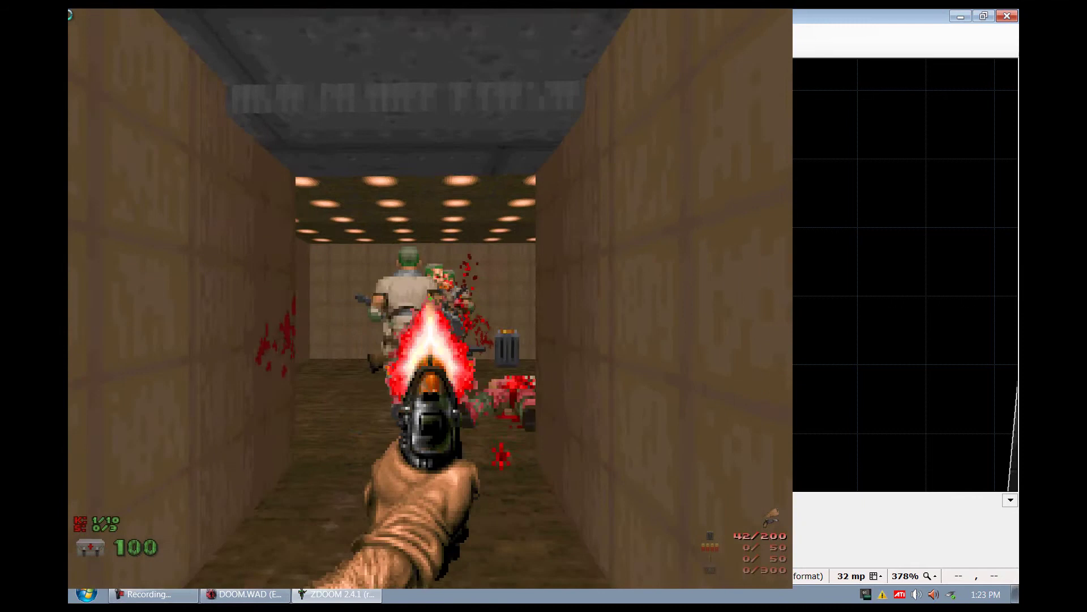
pyautogui.press('ctrl')
pyautogui.press('ctrl')
pyautogui.press('ctrl')
pyautogui.press('ctrl')
pyautogui.press('ctrl')
pyautogui.press('Up')
pyautogui.press('Left')
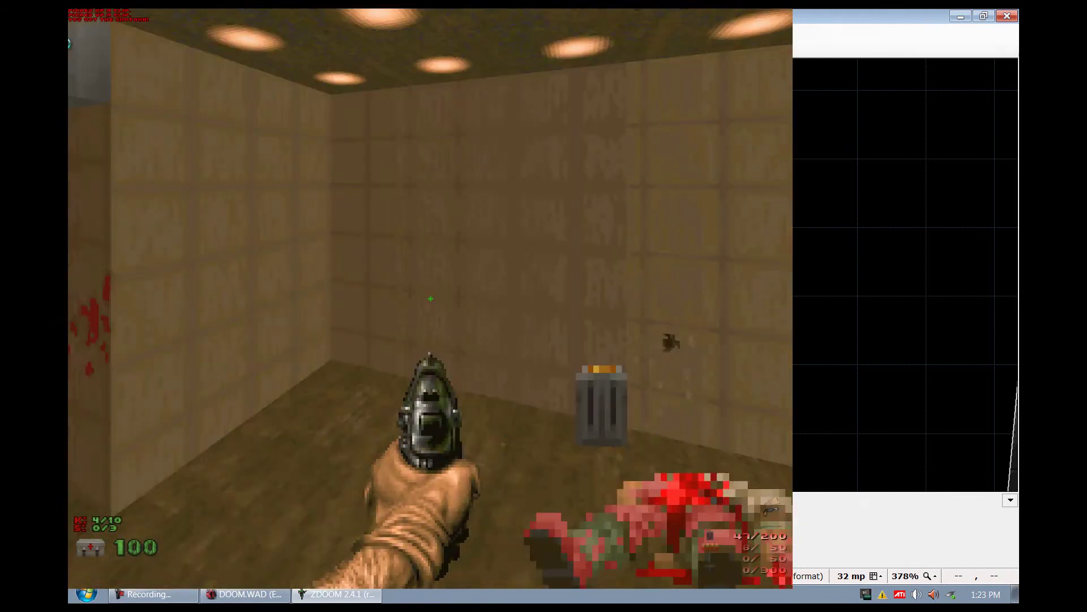
# Quit the test game, confirming the exit, and return to the map editor.
pyautogui.press('Left')
pyautogui.press('F1')
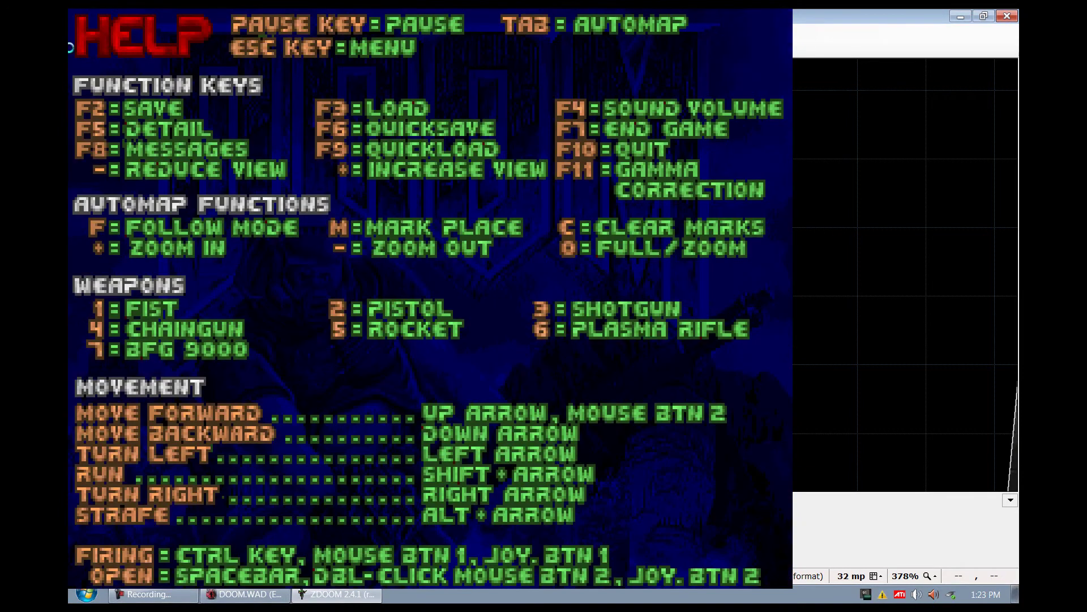
pyautogui.press('Escape')
pyautogui.press('Up')
pyautogui.press('Escape')
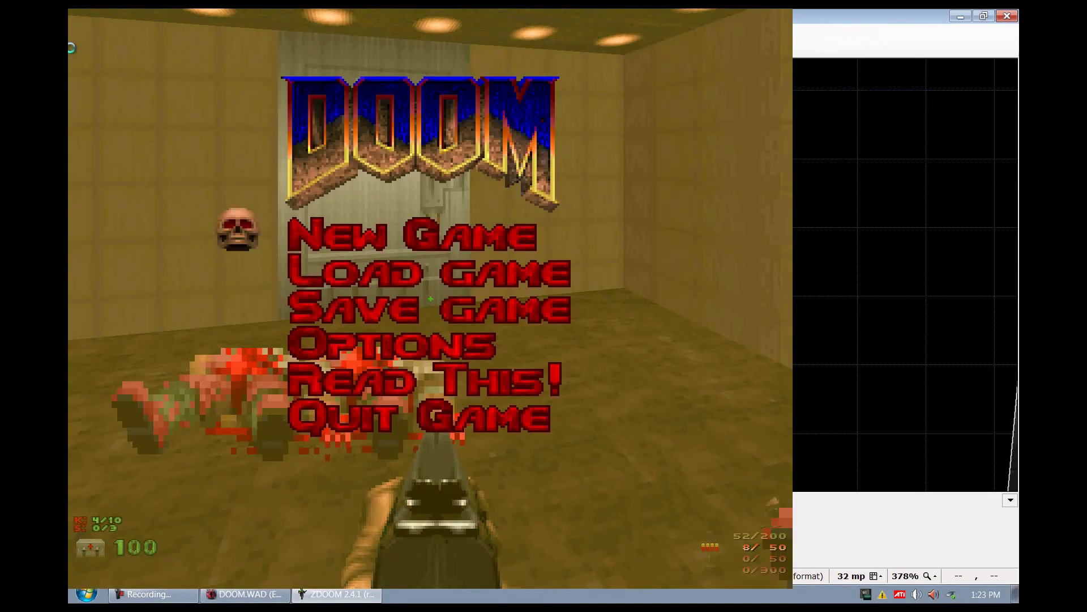
pyautogui.press('Up')
pyautogui.press('Return')
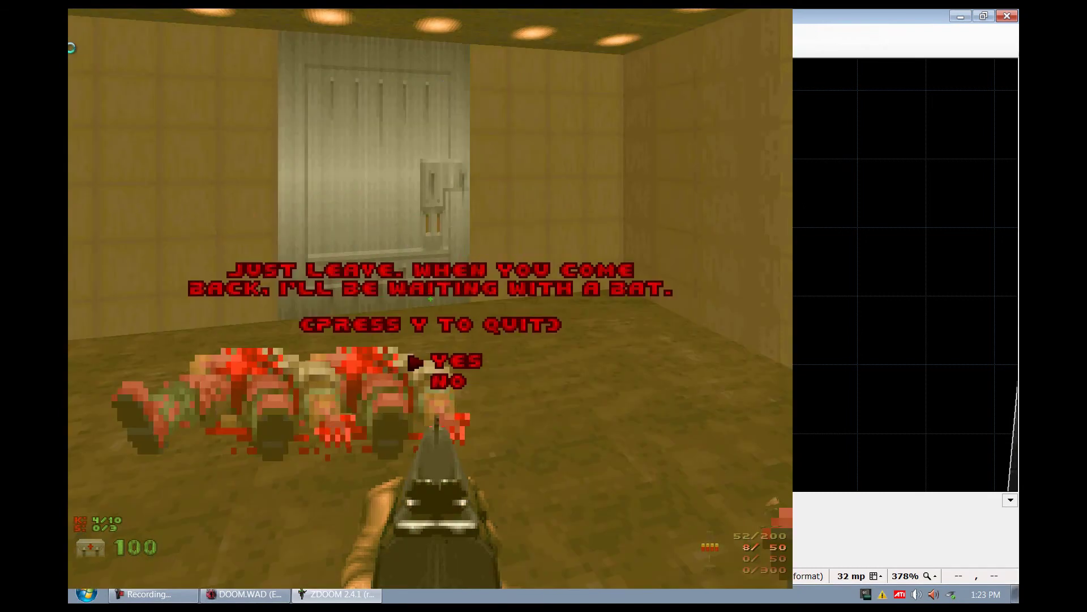
pyautogui.press('Return')
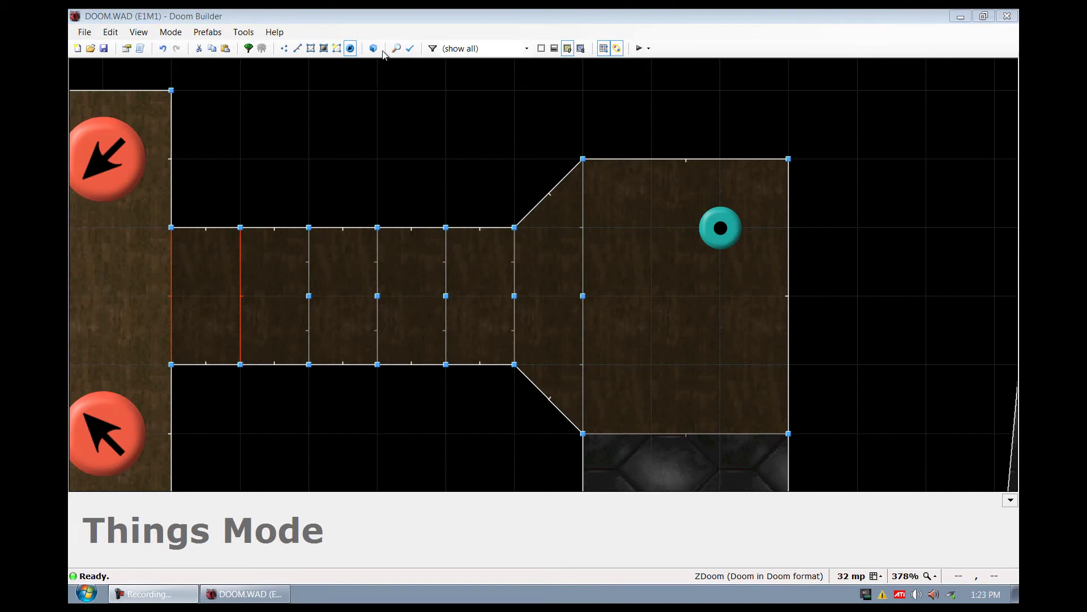
# In Brightness Mode, darken the flared corridor sector and the three stair sectors beside it, progressively towards the new room.
pyautogui.click(327, 49)
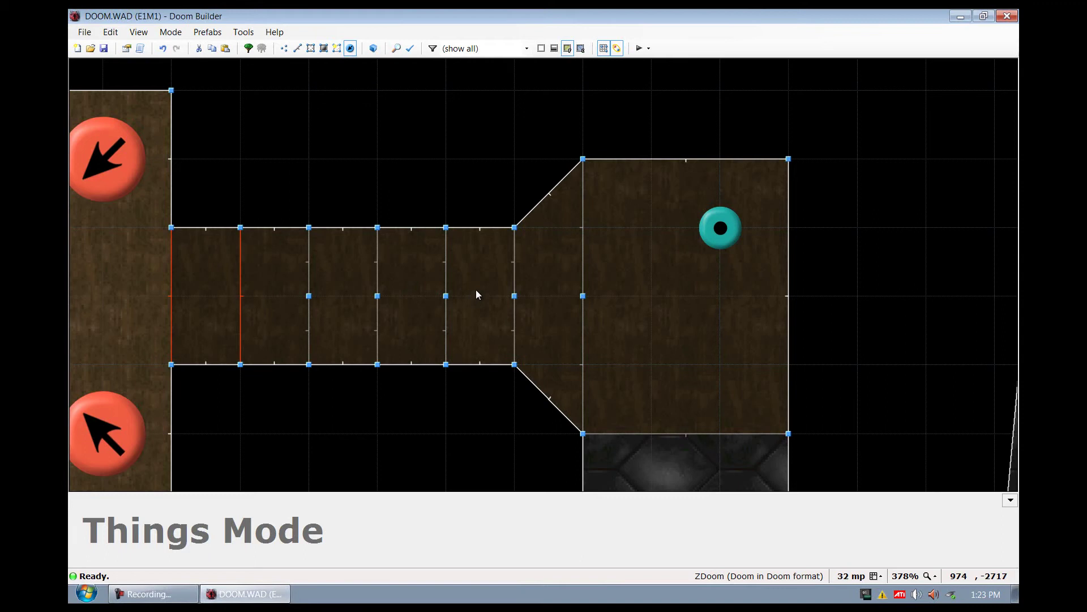
pyautogui.click(323, 48)
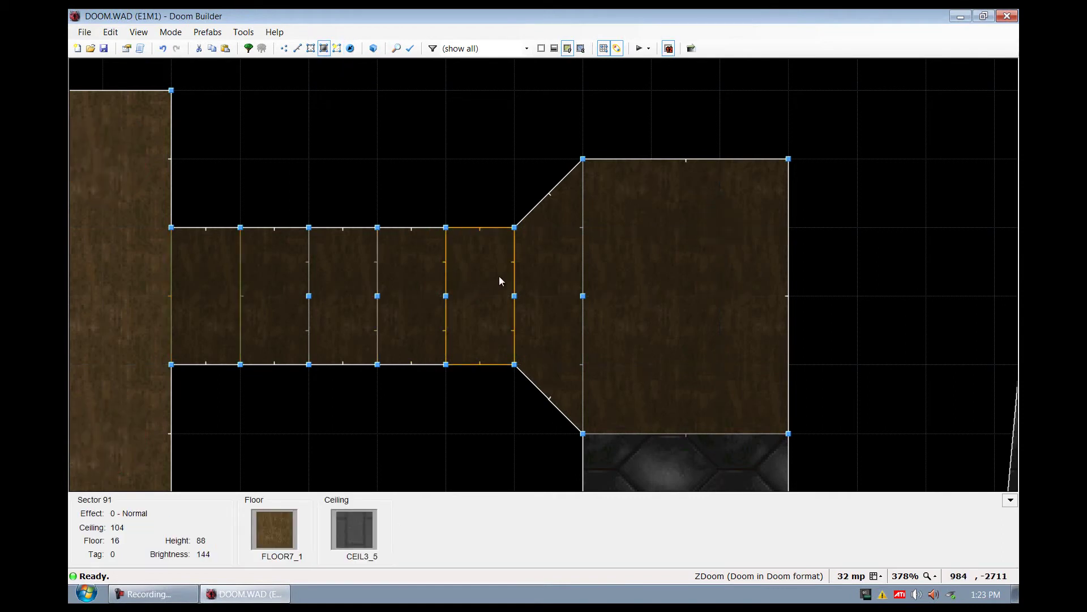
pyautogui.moveTo(546, 277); pyautogui.dragTo(555, 300)
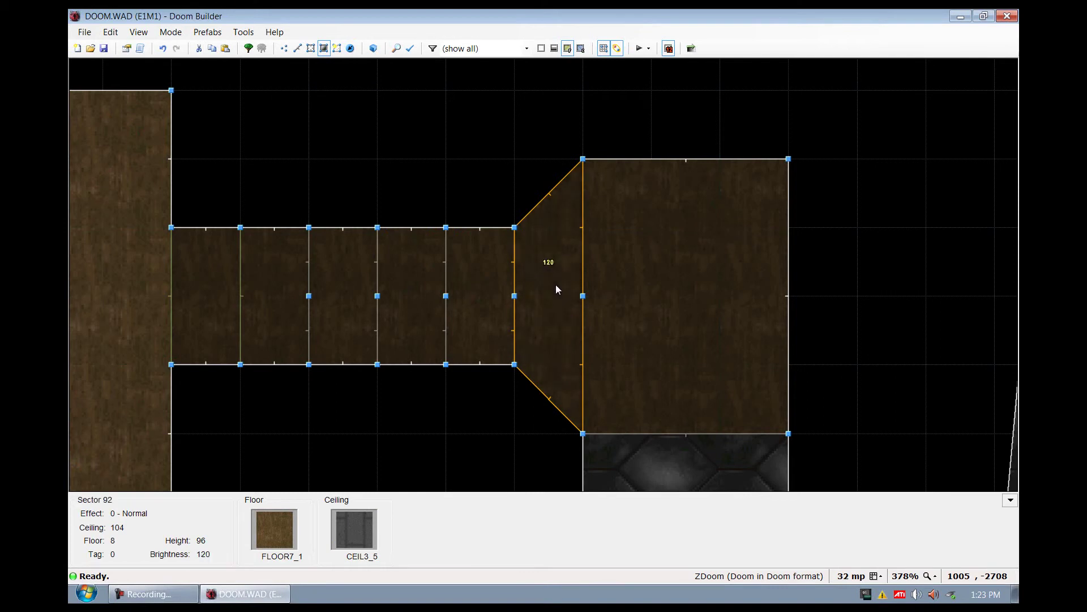
pyautogui.moveTo(556, 285)
pyautogui.mouseDown(button='right')
pyautogui.moveTo(555, 262)
pyautogui.moveTo(557, 298)
pyautogui.mouseUp(button='right')
pyautogui.moveTo(491, 281); pyautogui.dragTo(426, 311, button='right')
pyautogui.moveTo(358, 294); pyautogui.dragTo(358, 329, button='right')
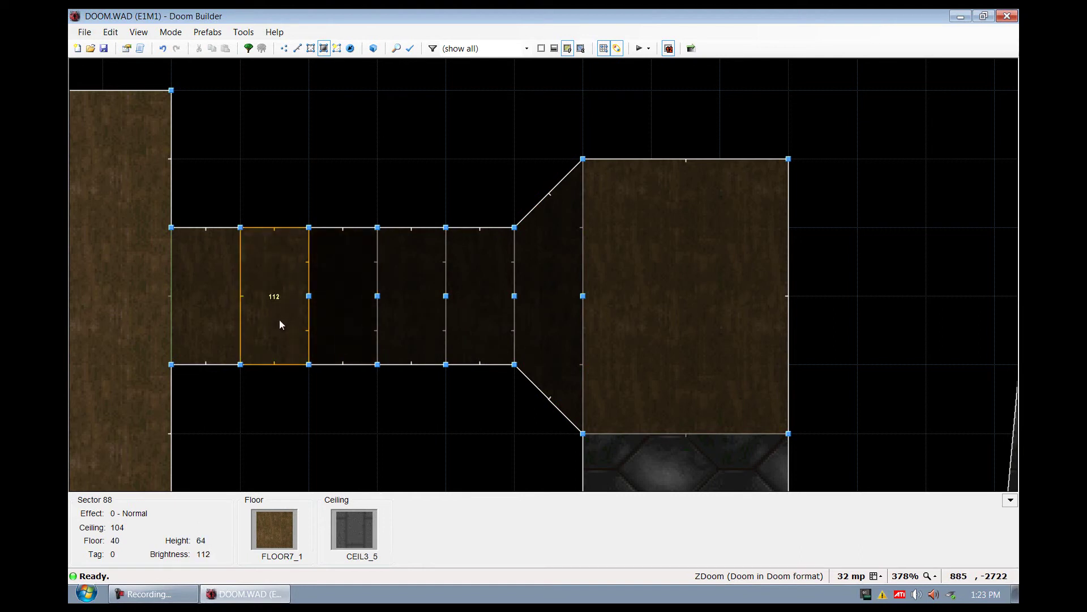
# Set the stair sector beside the door to brightness 72, darken the door sector and set the entrance chamber to 104.
pyautogui.moveTo(280, 324); pyautogui.dragTo(269, 334)
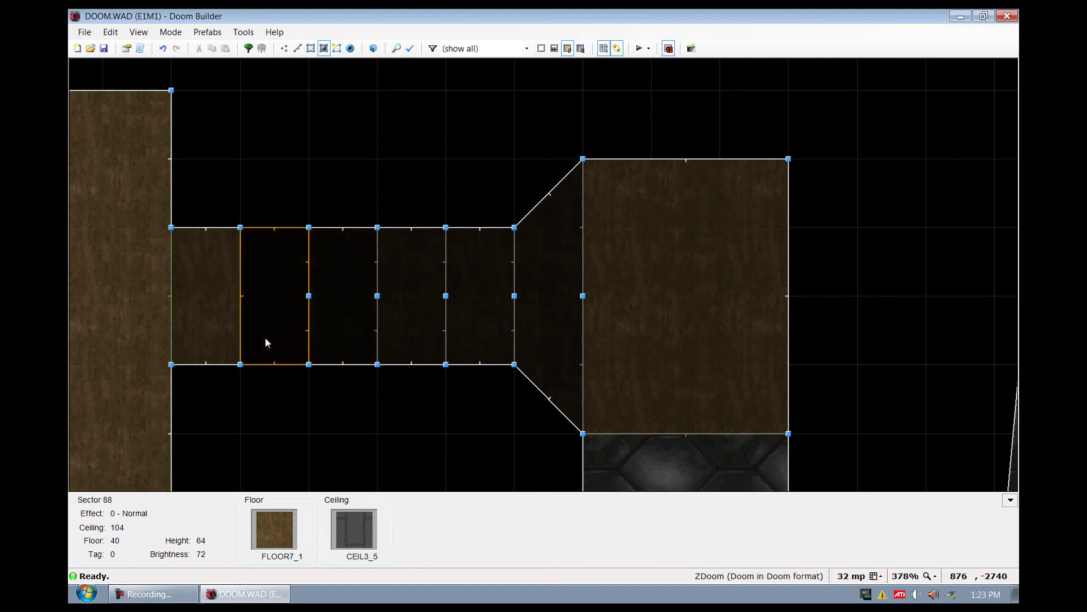
pyautogui.moveTo(218, 304); pyautogui.dragTo(219, 339)
pyautogui.moveTo(220, 338); pyautogui.dragTo(220, 348, button='right')
pyautogui.moveTo(645, 311)
pyautogui.mouseDown()
pyautogui.moveTo(637, 333)
pyautogui.moveTo(627, 323)
pyautogui.mouseUp()
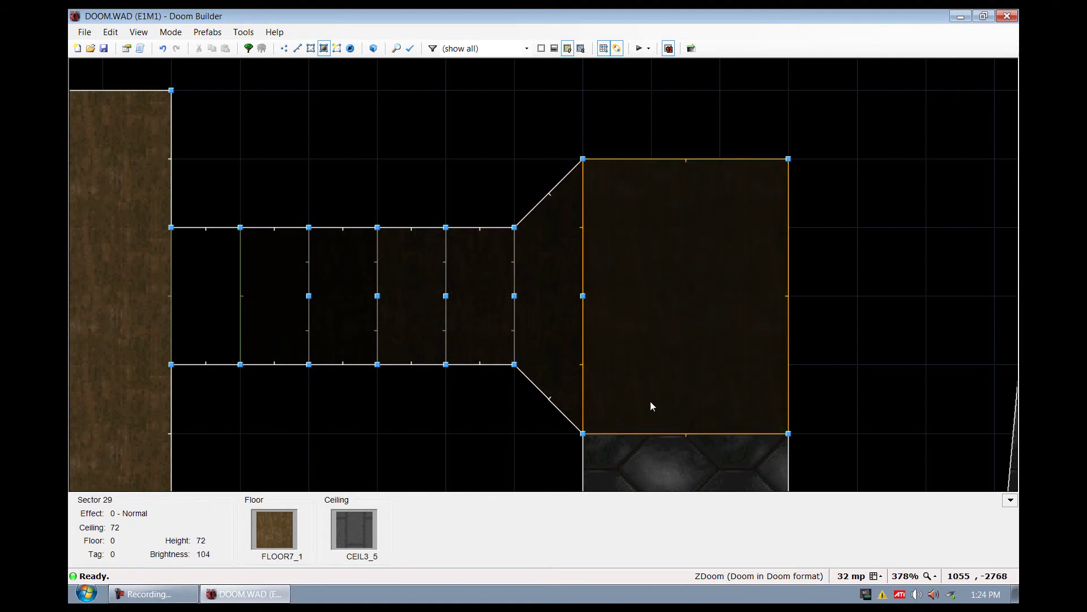
# Set the square new room's sector brightness to 160.
pyautogui.scroll(-5, 634, 392)
pyautogui.scroll(4, 655, 454)
pyautogui.scroll(-7, 665, 436)
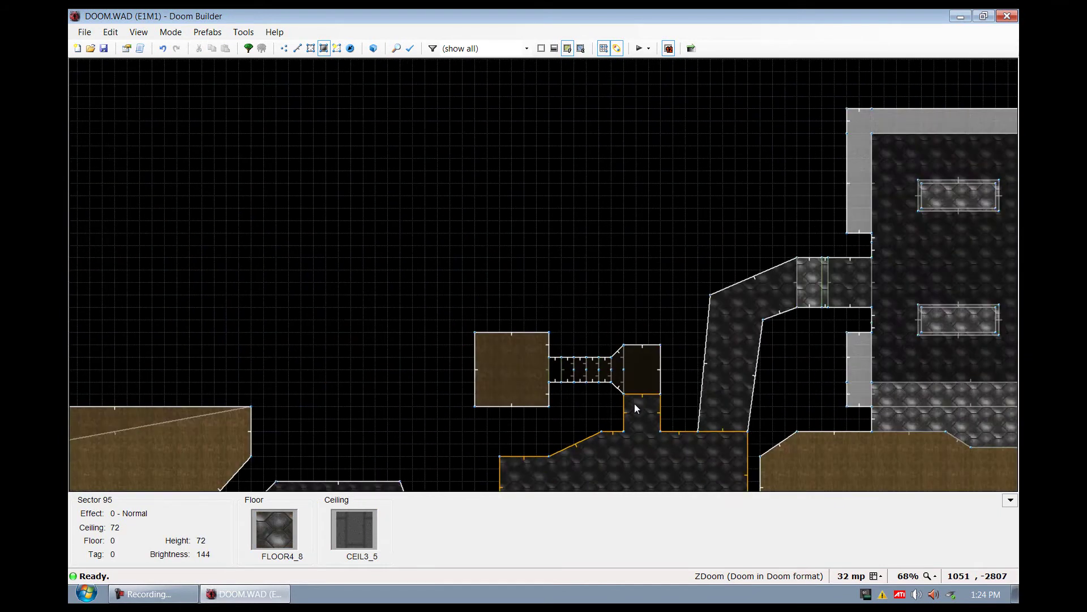
pyautogui.scroll(4, 634, 404)
pyautogui.scroll(4, 397, 249)
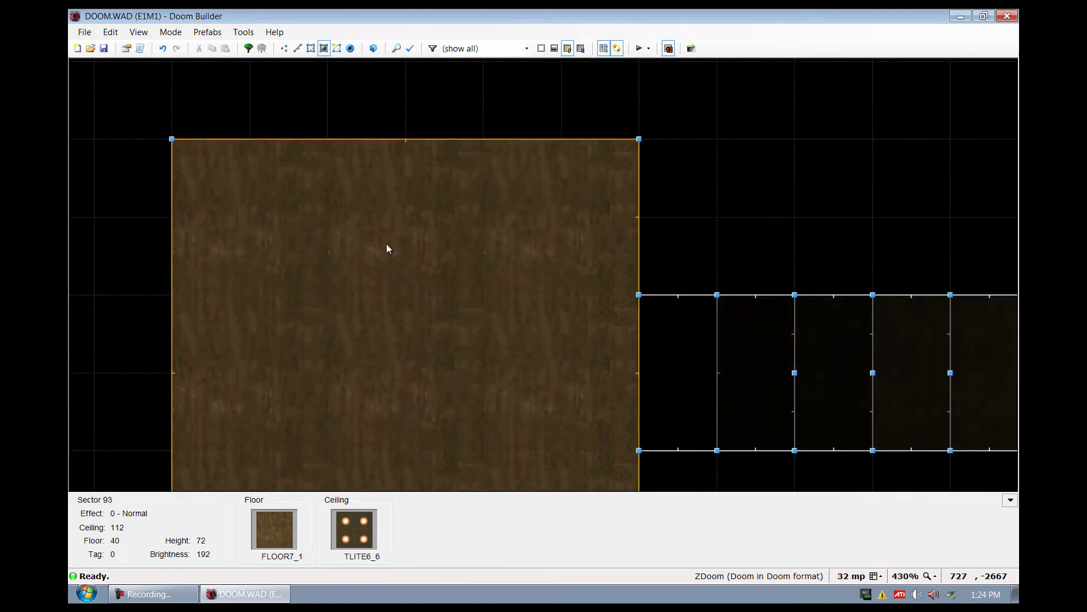
pyautogui.scroll(-4, 408, 266)
pyautogui.keyDown('ctrl'); pyautogui.scroll(-4, 432, 295); pyautogui.keyUp('ctrl')
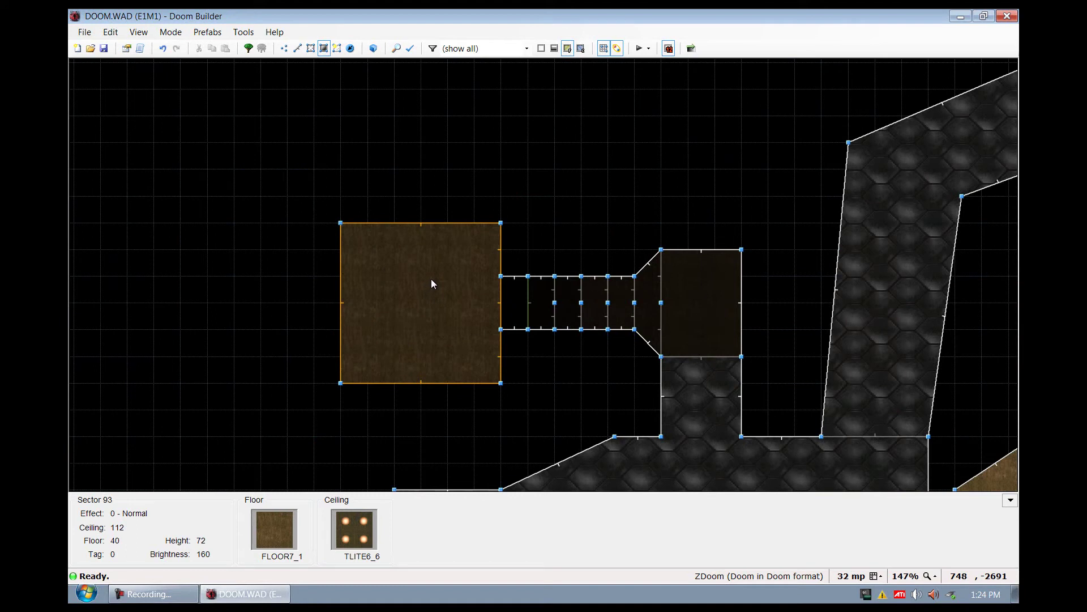
pyautogui.press('b')
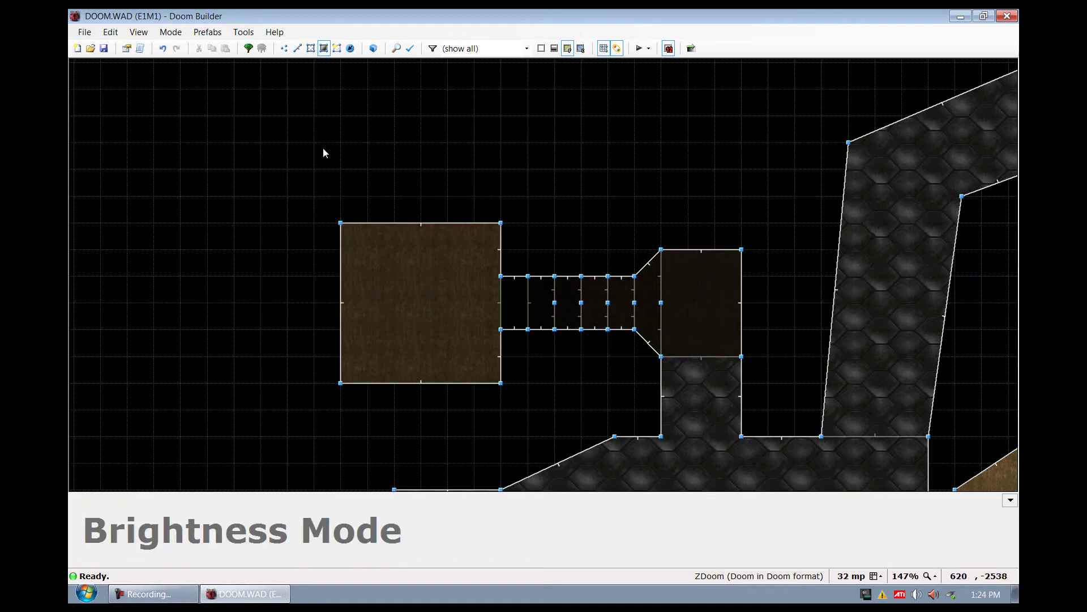
# Draw a 128 by 64 rectangular sector around the shotgun in the middle of the new room.
pyautogui.click(296, 49)
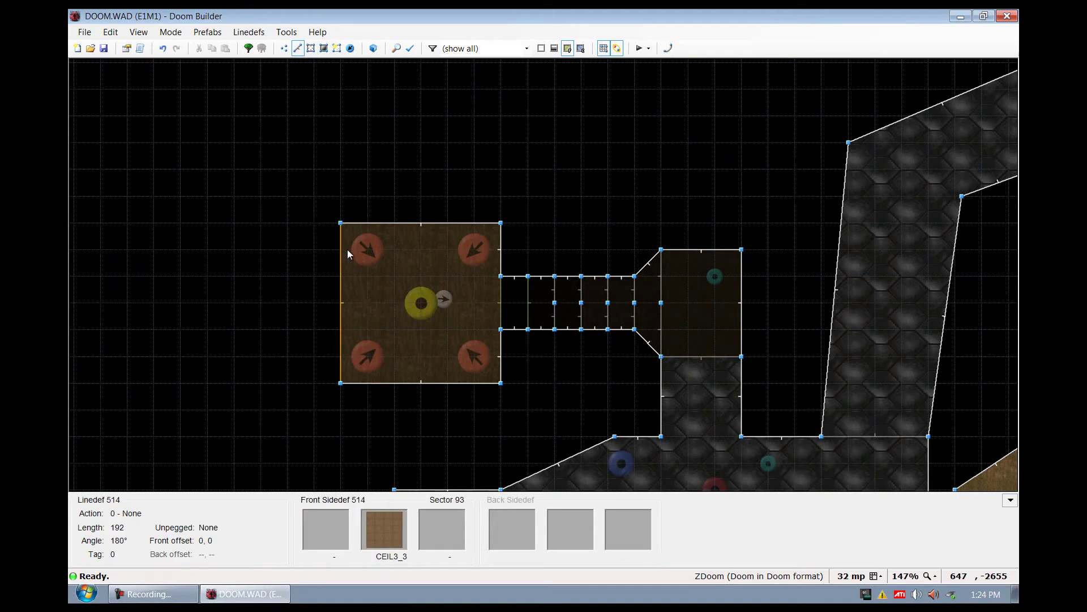
pyautogui.rightClick(367, 278)
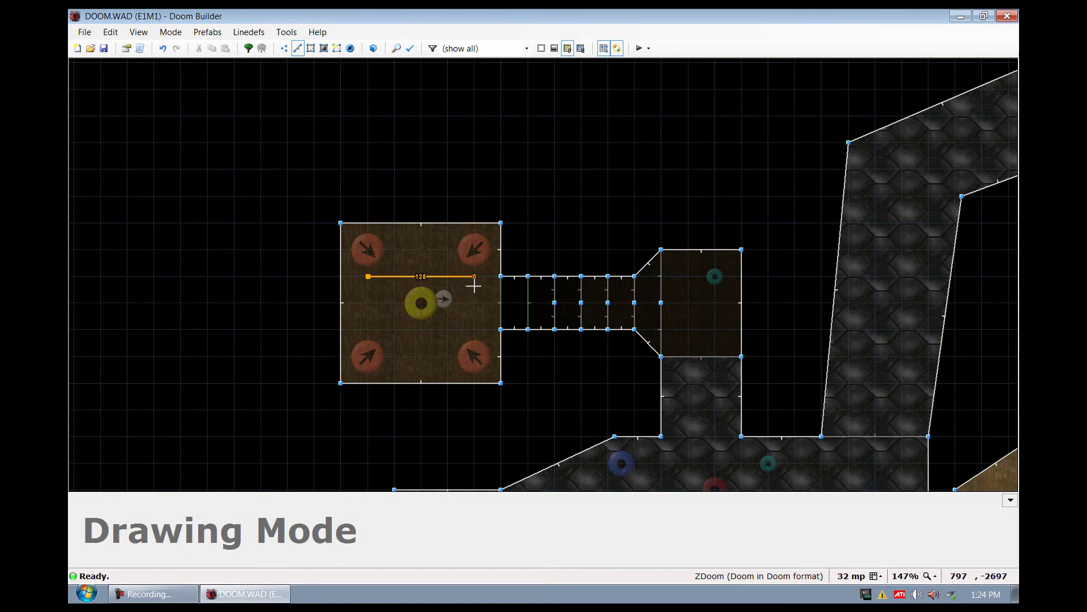
pyautogui.click(369, 278)
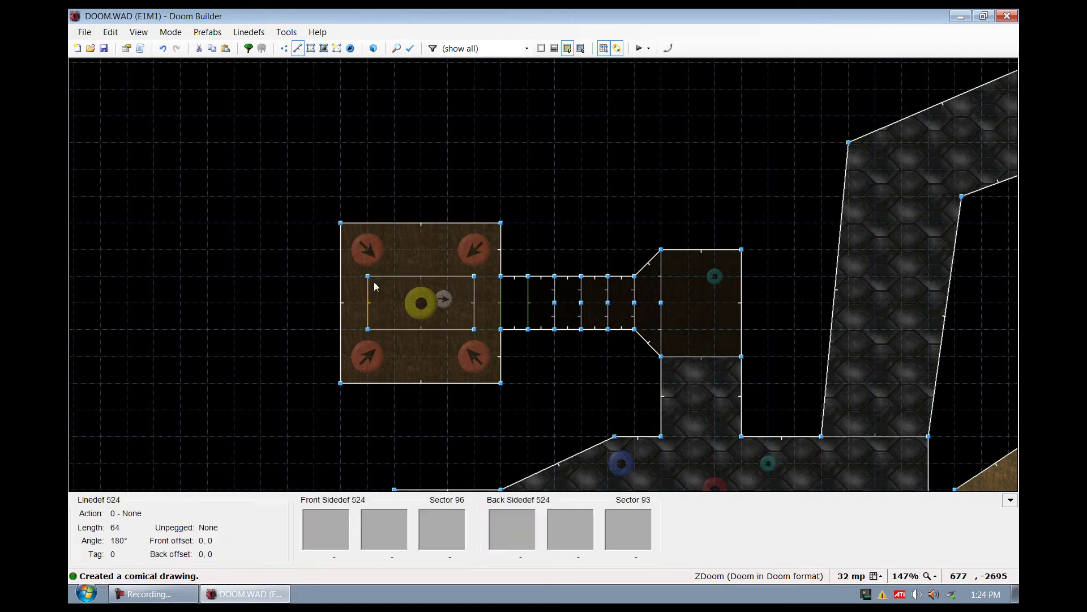
# Reshape the inner rectangle into a trapezoid by moving its west vertices to the room's corners and its east vertices to the doorway's corners.
pyautogui.click(284, 49)
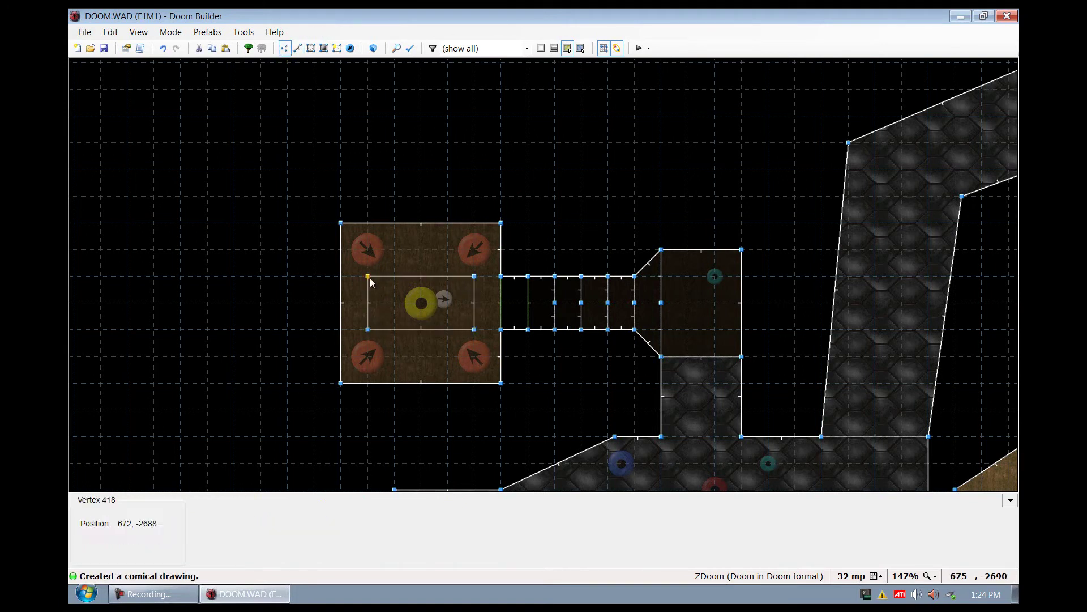
pyautogui.moveTo(370, 278); pyautogui.dragTo(341, 224)
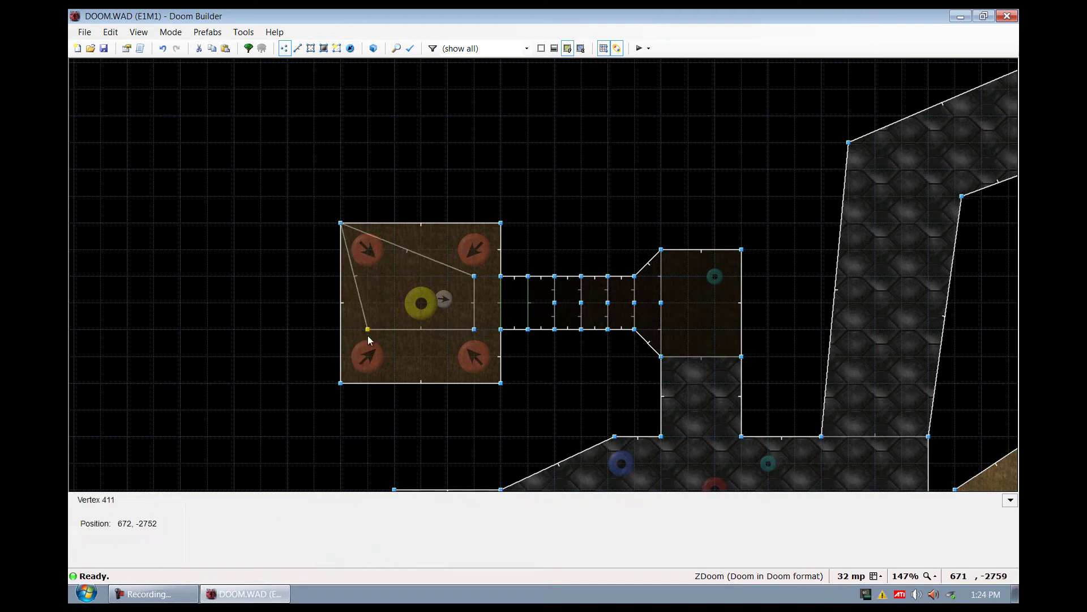
pyautogui.moveTo(368, 331); pyautogui.dragTo(341, 383)
pyautogui.moveTo(473, 332); pyautogui.dragTo(499, 332)
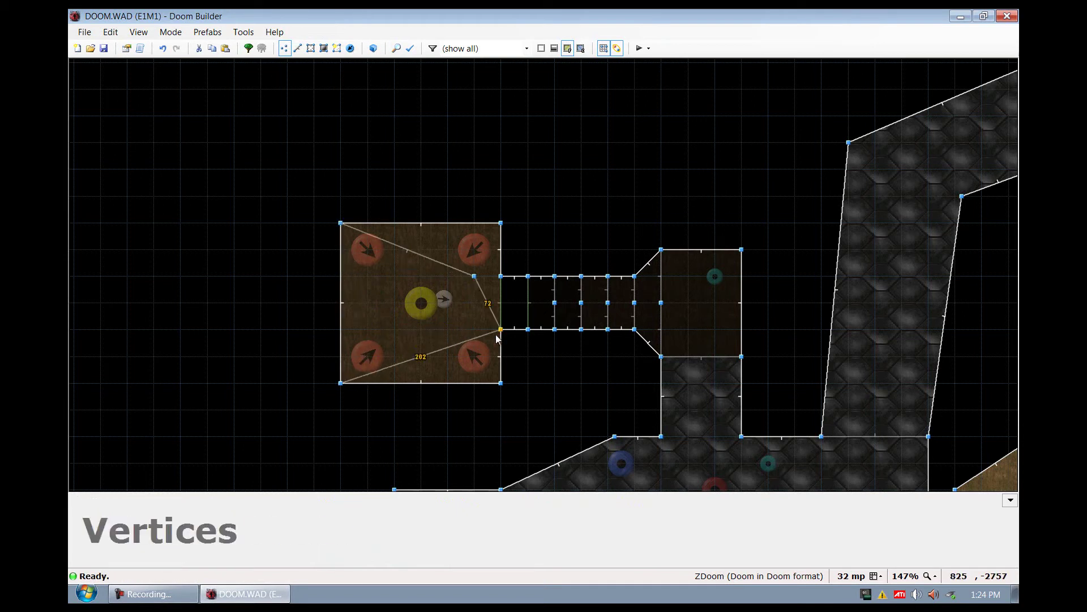
pyautogui.moveTo(476, 278); pyautogui.dragTo(493, 282)
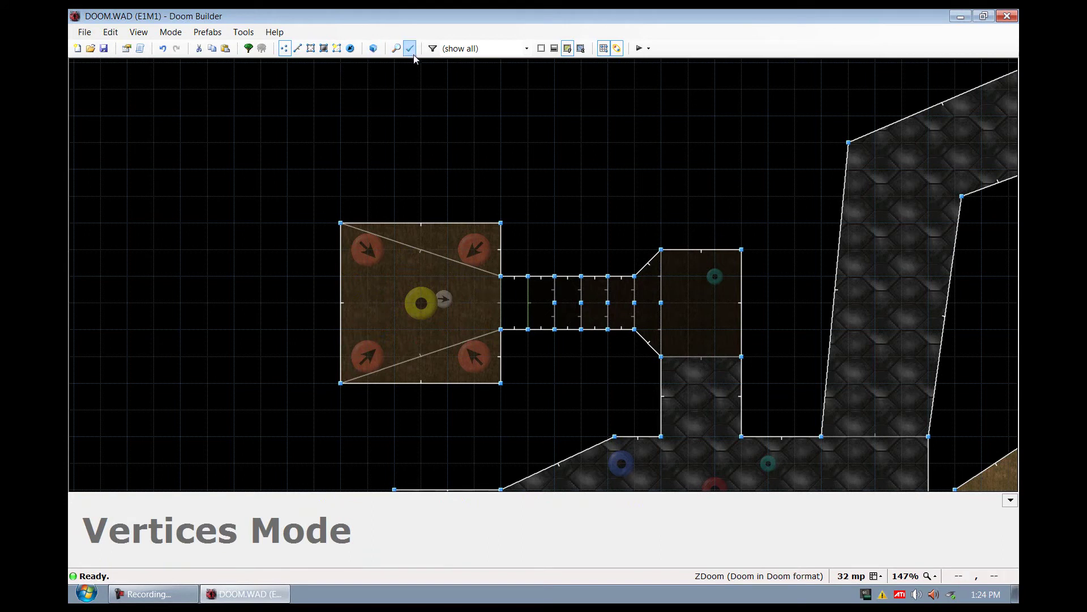
# In Brightness Mode, darken the new room's triangular side areas outside the trapezoid, and view the room in 3D.
pyautogui.click(323, 48)
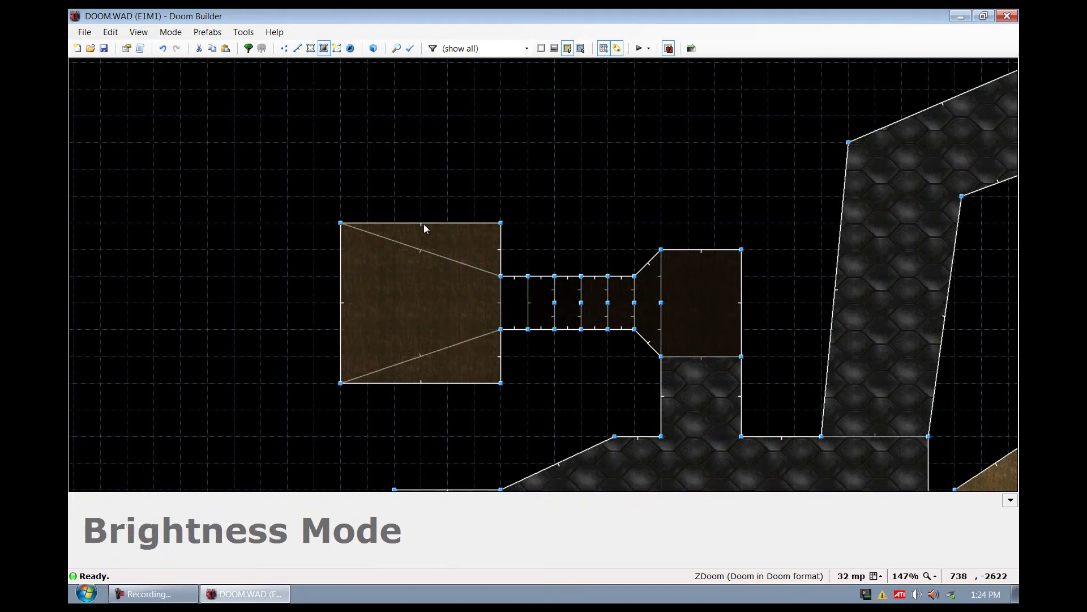
pyautogui.moveTo(434, 260); pyautogui.dragTo(426, 270)
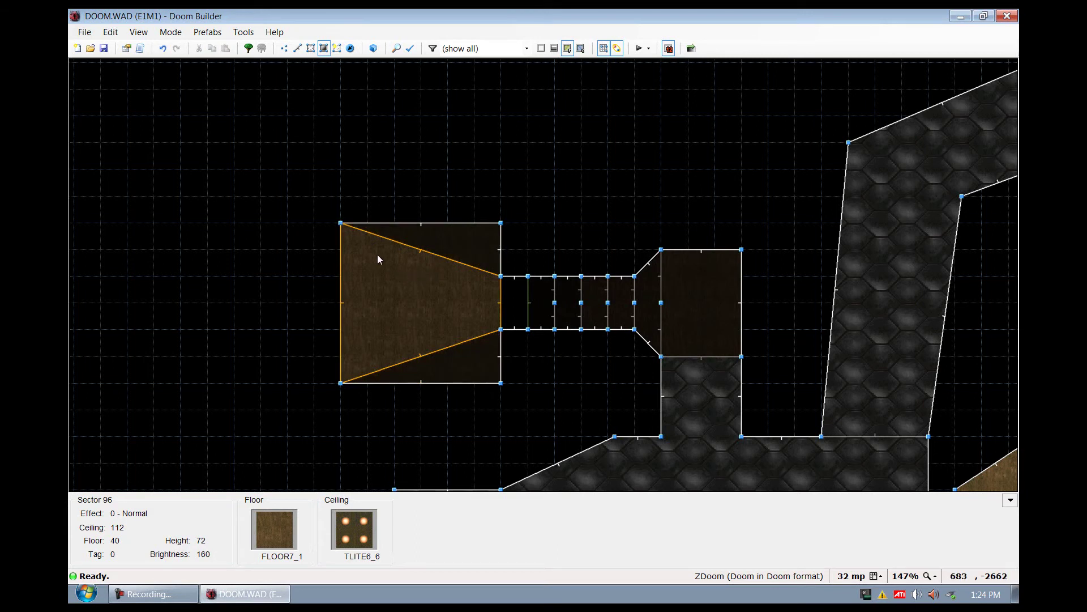
pyautogui.press('w')
pyautogui.press('d')
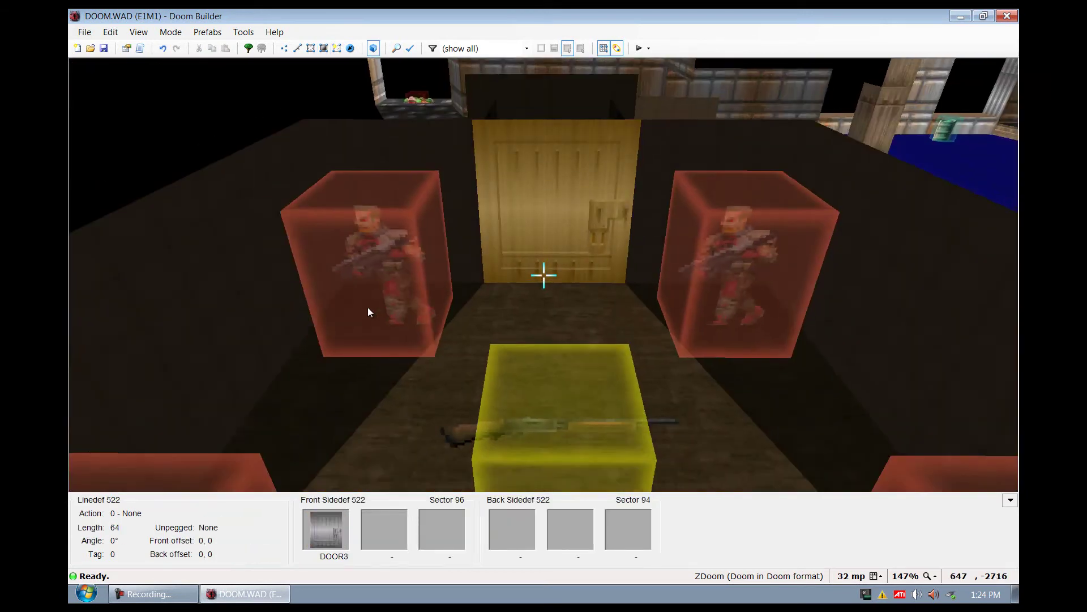
# Open the texture browser for the front middle texture of the wall opposite the door.
pyautogui.press('e')
pyautogui.press('d')
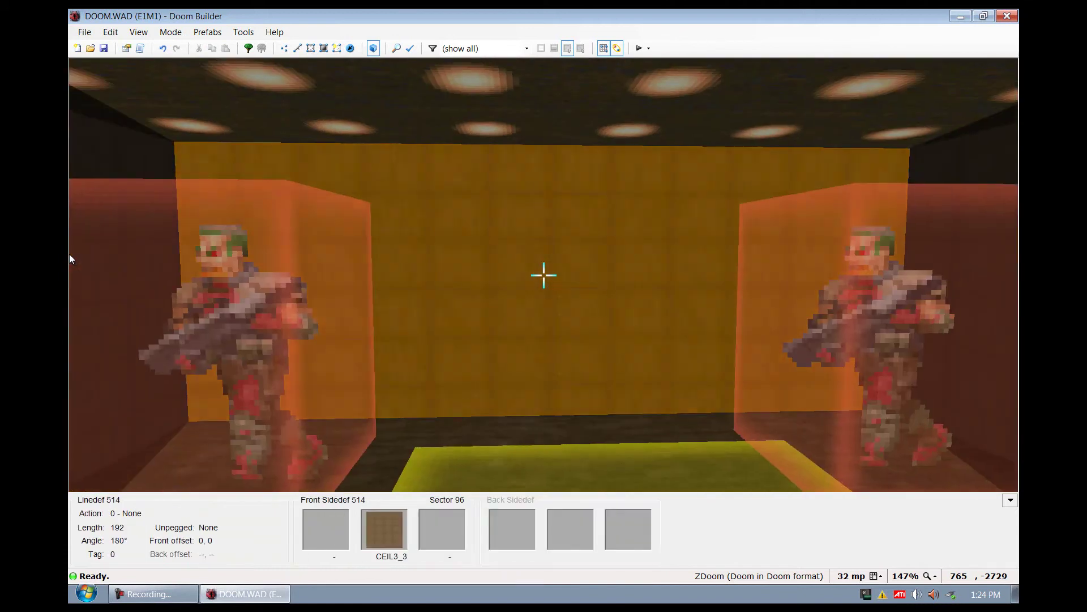
pyautogui.rightClick(543, 275)
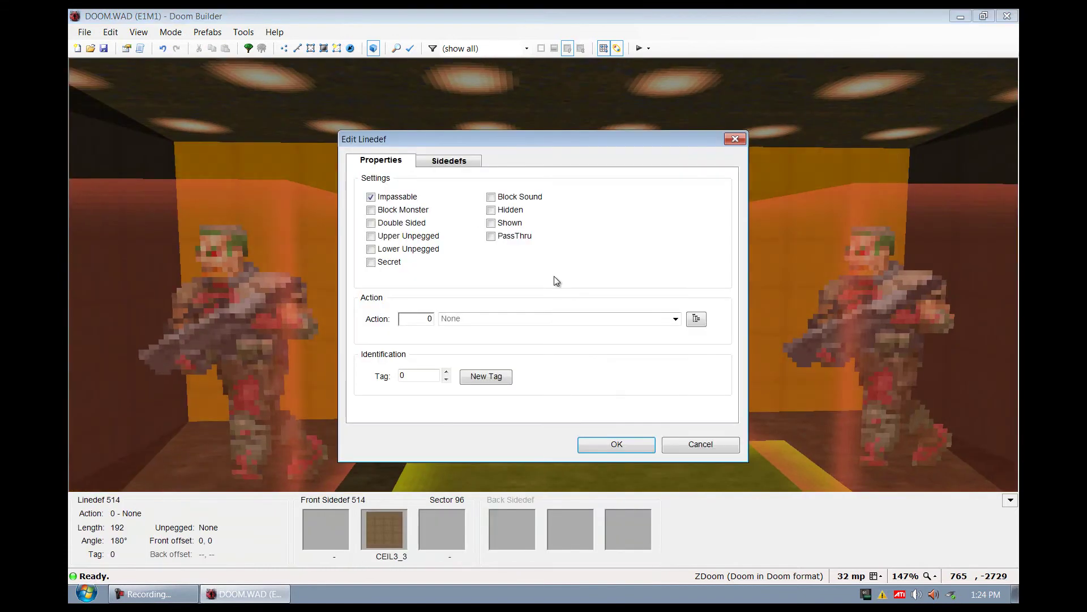
pyautogui.click(453, 162)
pyautogui.click(624, 240)
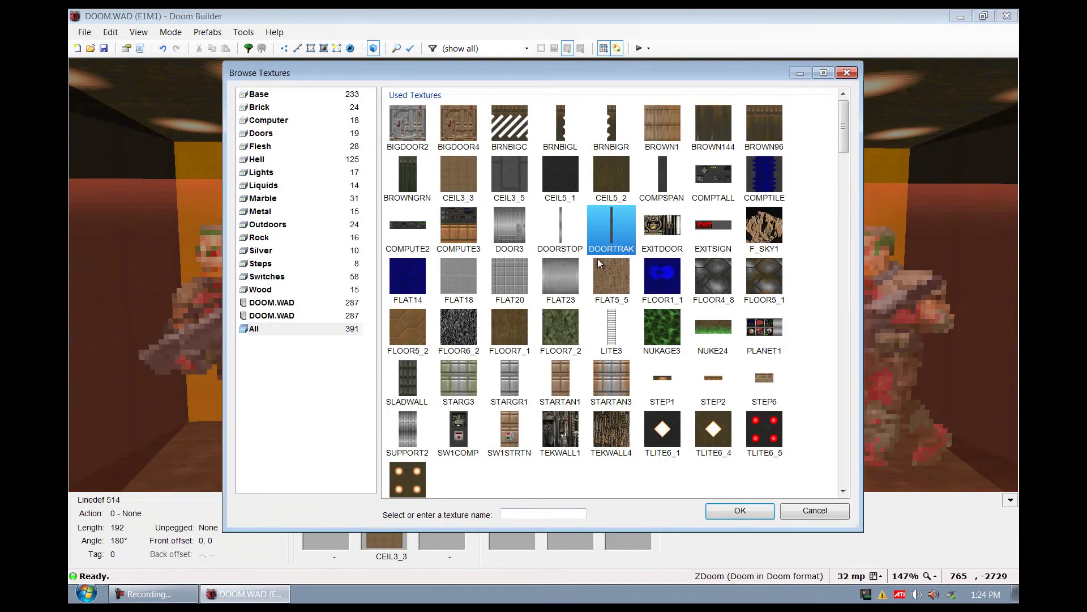
pyautogui.scroll(-10, 583, 265)
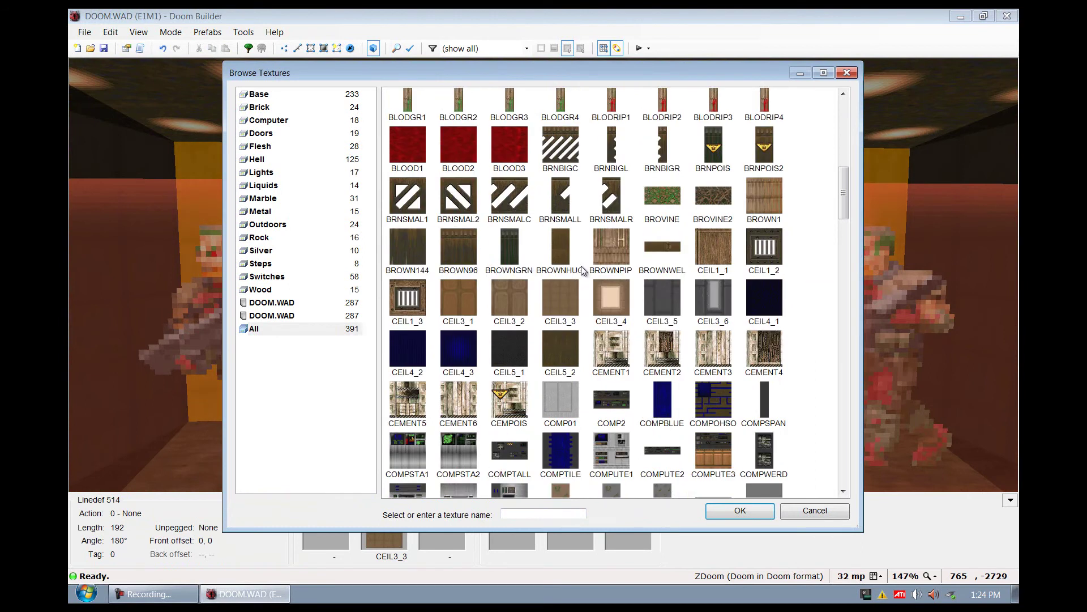
pyautogui.scroll(-7, 582, 268)
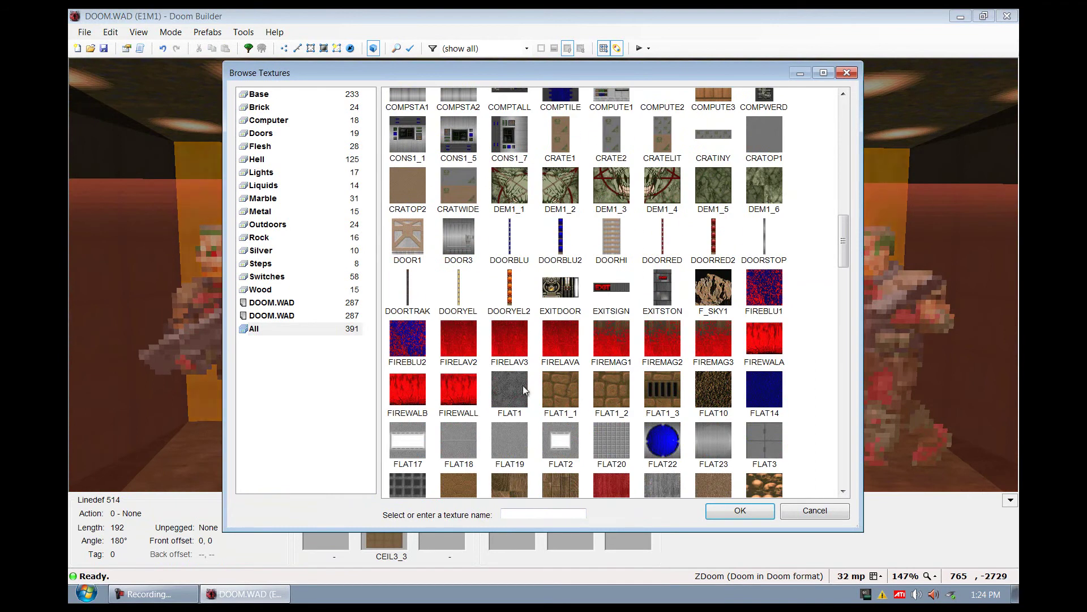
pyautogui.write('LIGHT')
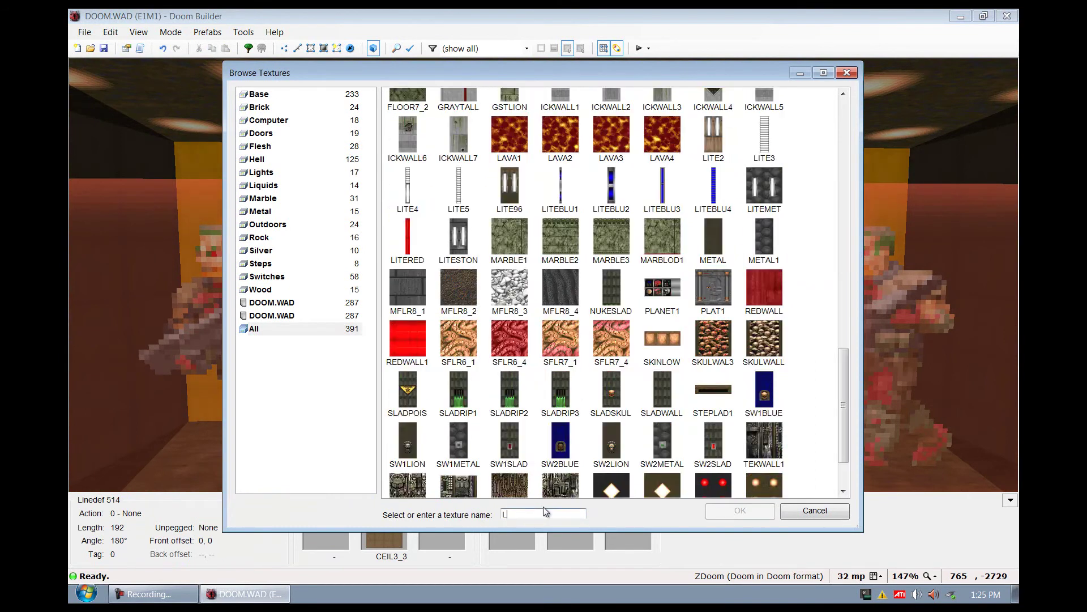
pyautogui.press('BackSpace')
pyautogui.press('BackSpace')
pyautogui.press('BackSpace')
pyautogui.press('BackSpace')
pyautogui.press('BackSpace')
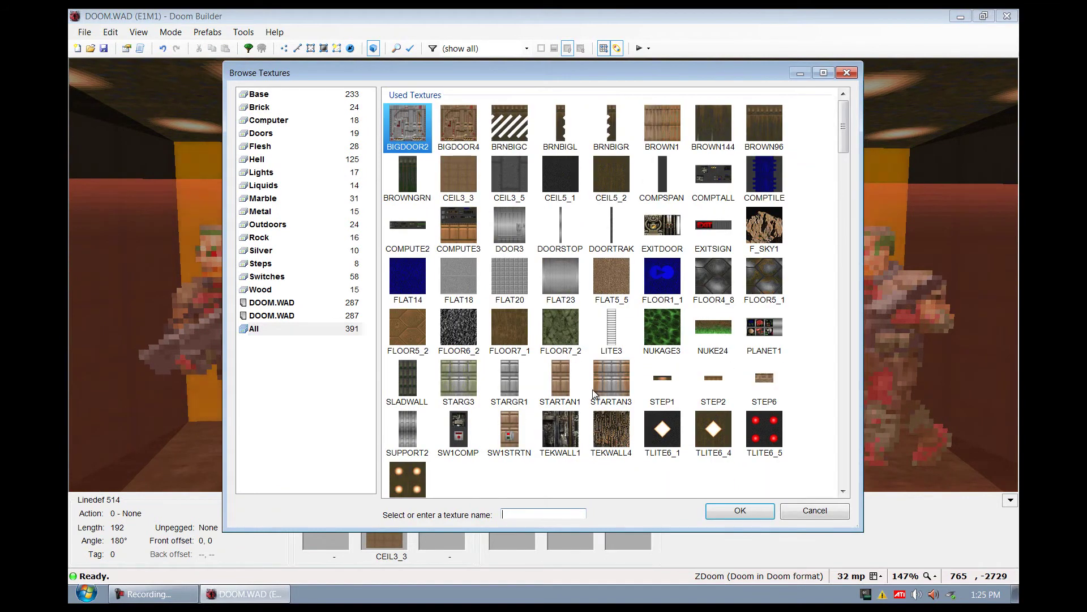
# Apply LITE3 as the front middle texture of the wall opposite the door and view it in 3D.
pyautogui.doubleClick(611, 339)
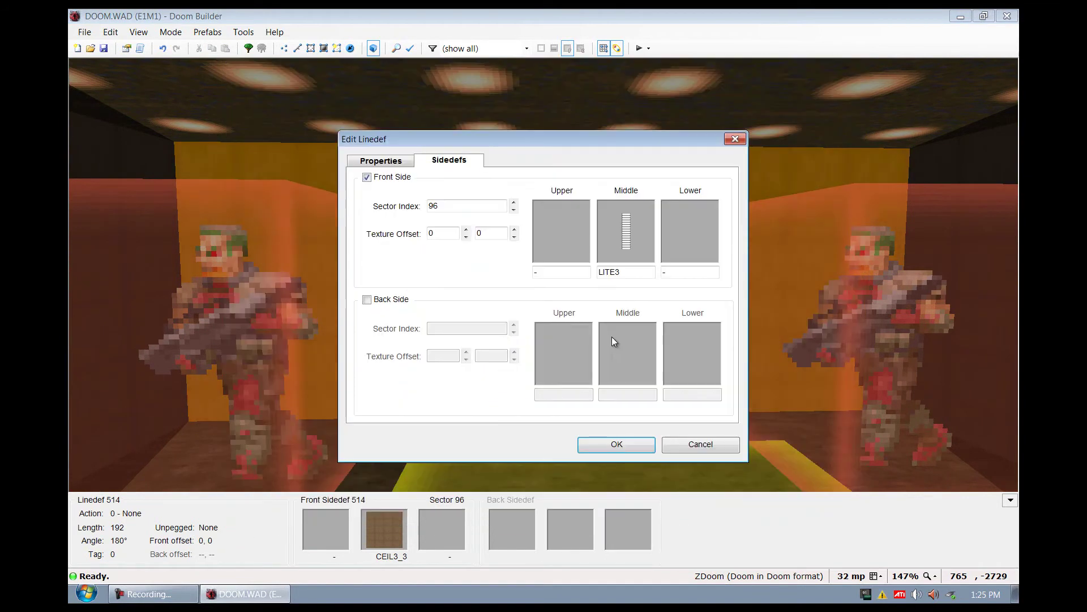
pyautogui.click(616, 445)
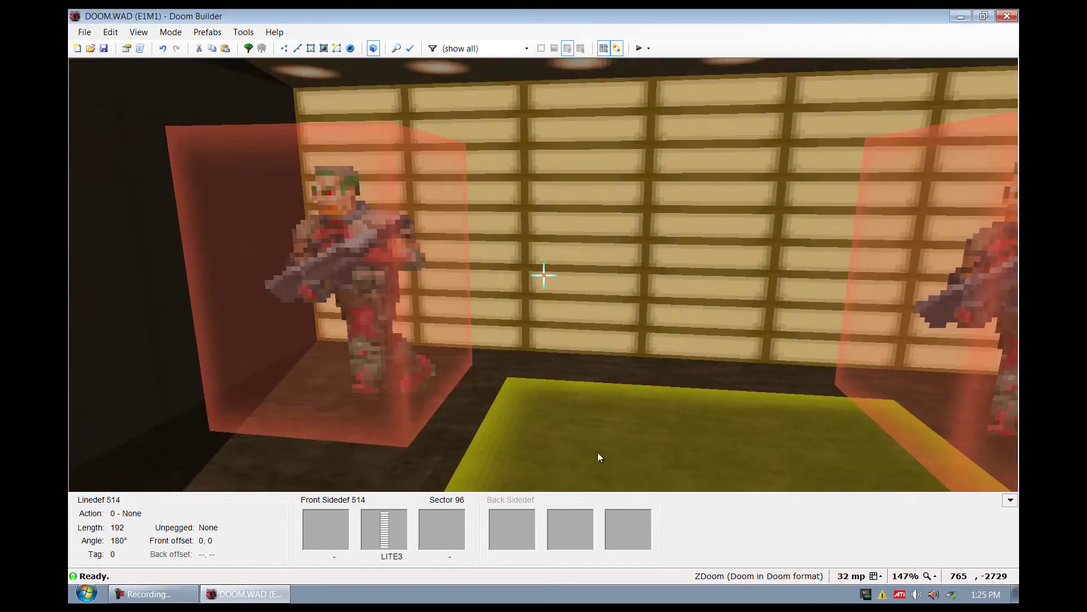
pyautogui.press('w')
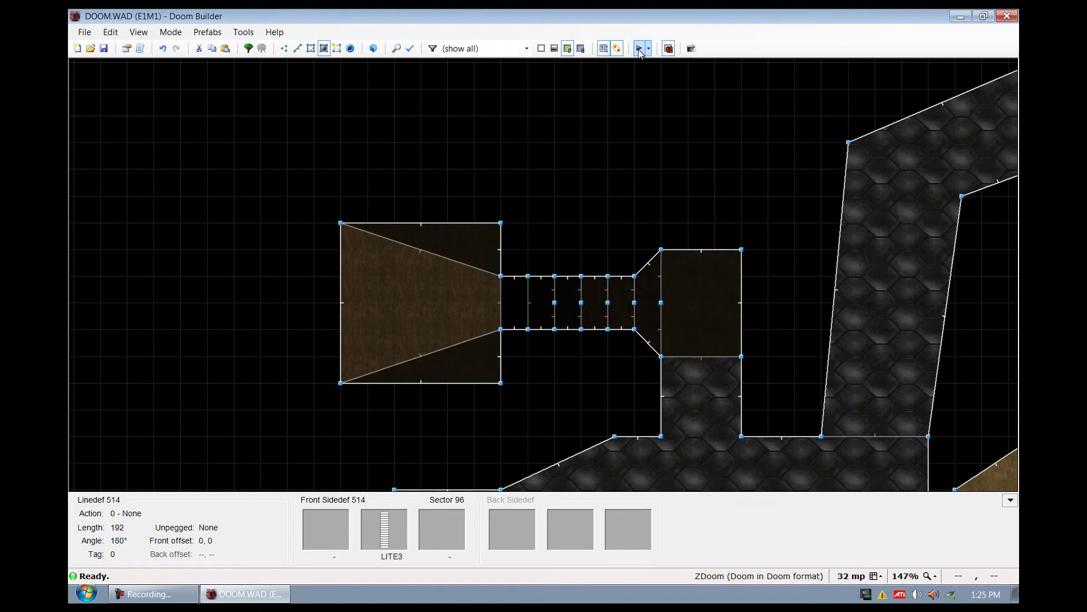
# Test the map in ZDoom and walk from the player start to the darkened stairs leading to the new room.
pyautogui.press('F9')
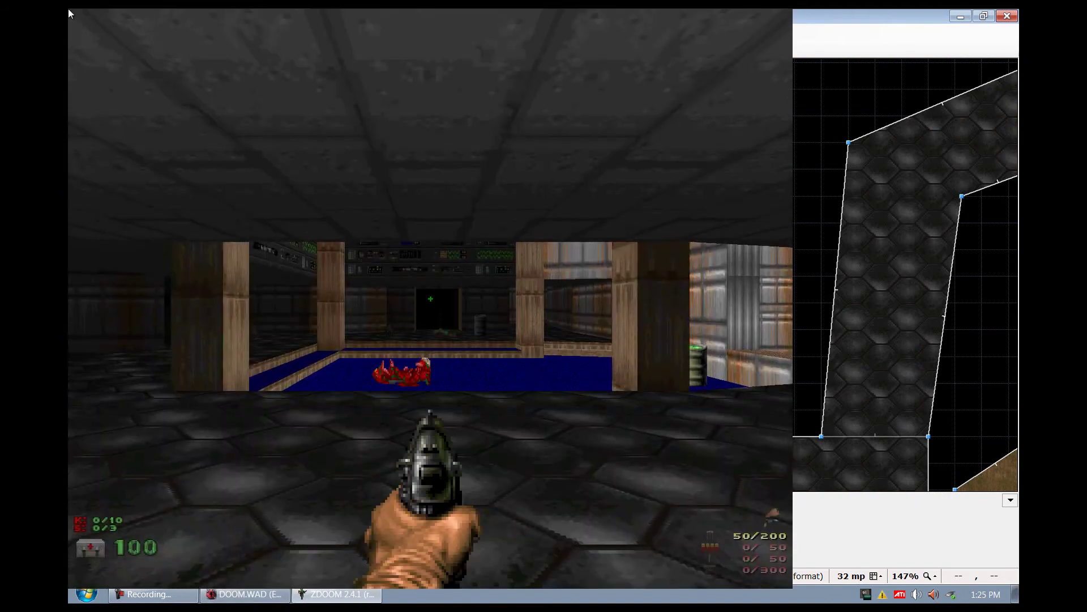
pyautogui.press('w')
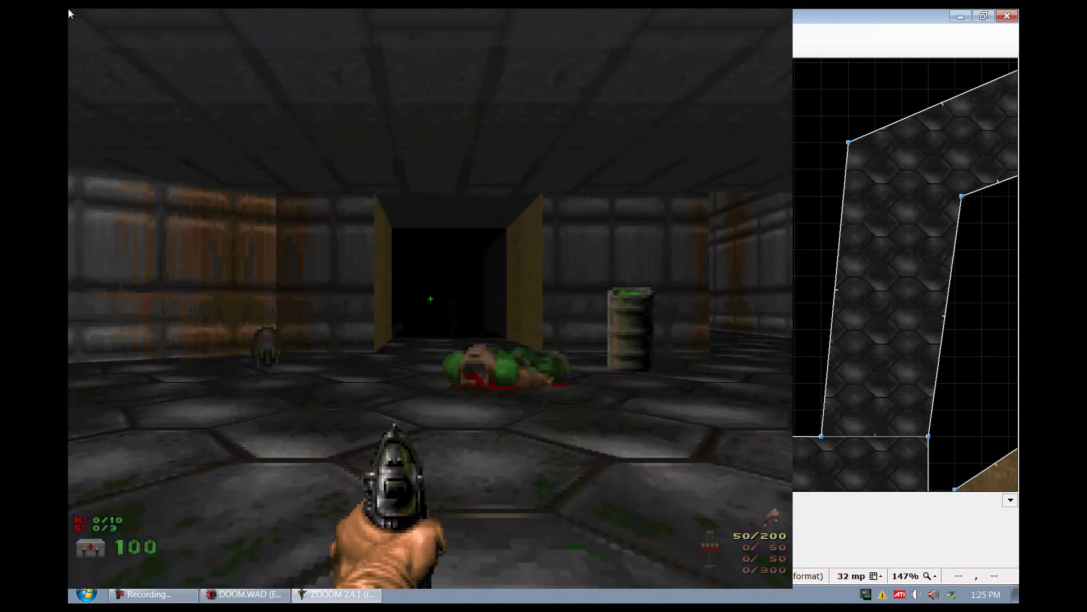
pyautogui.press('w')
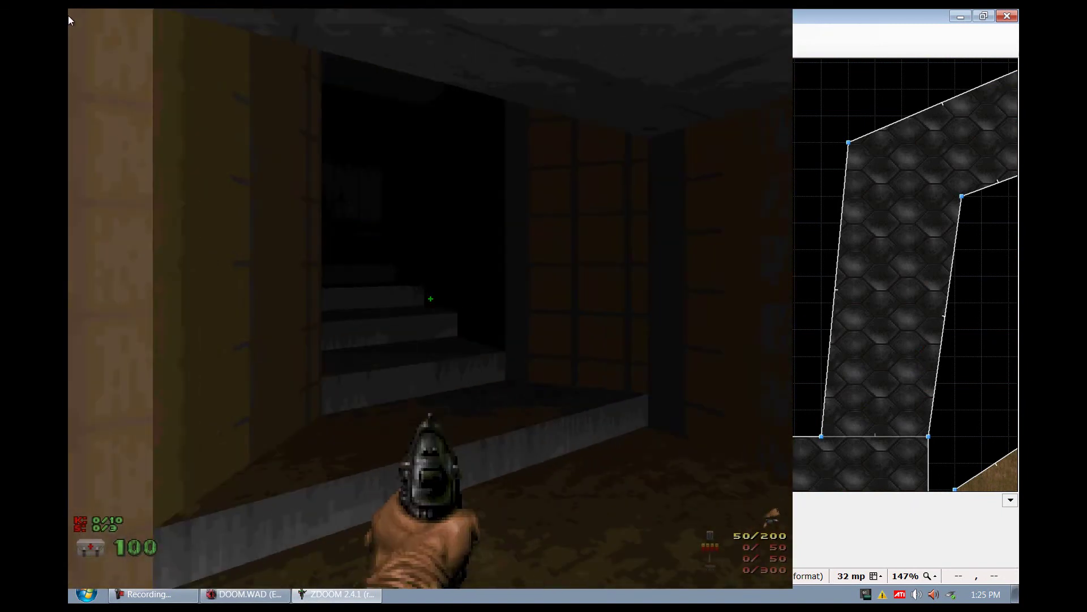
pyautogui.press('Up')
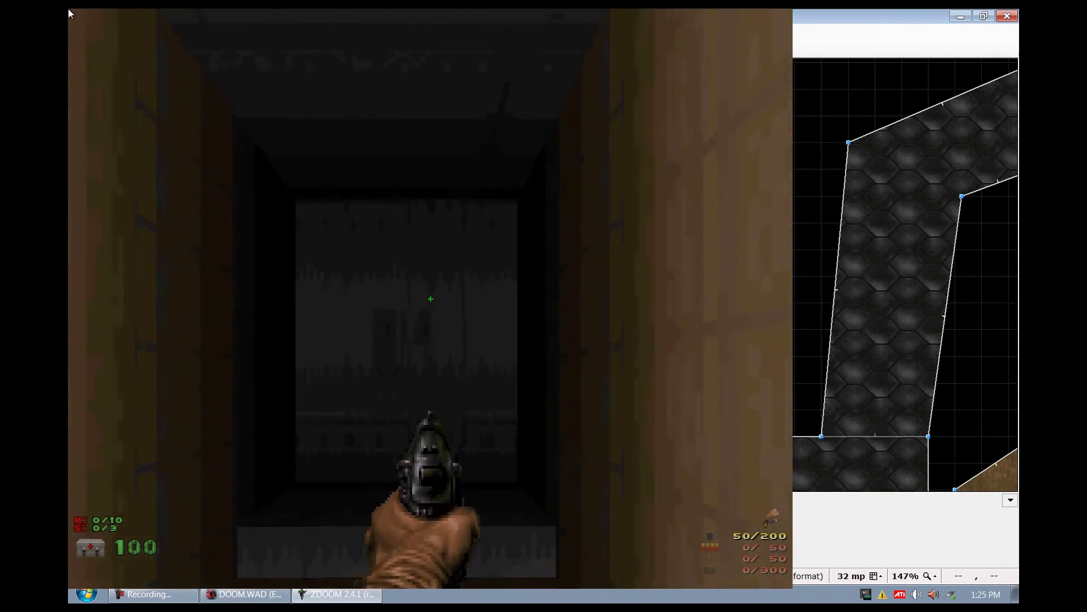
pyautogui.press('w')
pyautogui.press('s')
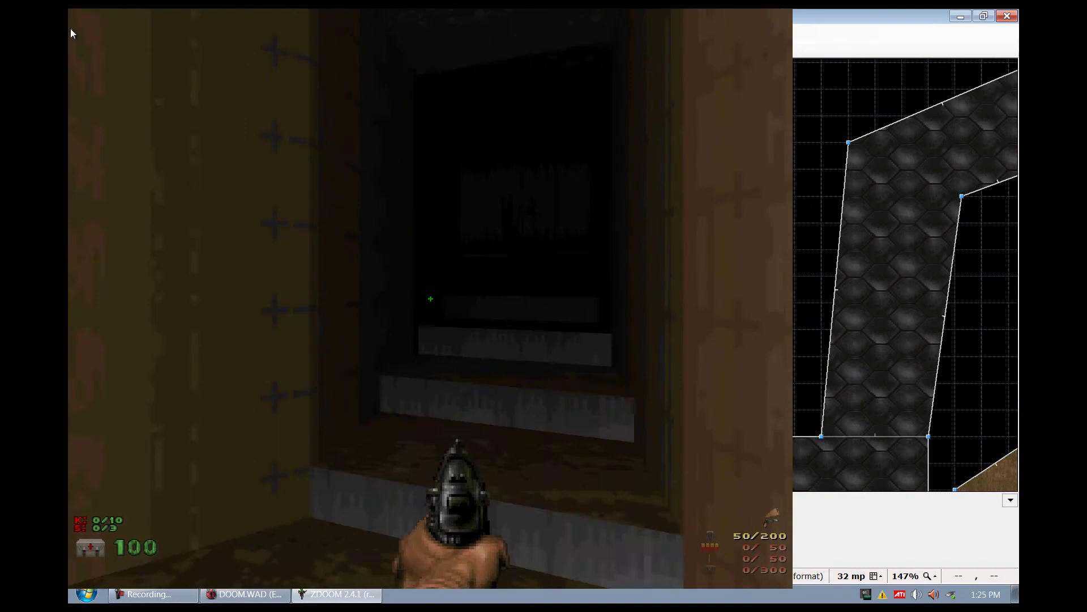
pyautogui.press('w')
pyautogui.press('s')
pyautogui.press('w')
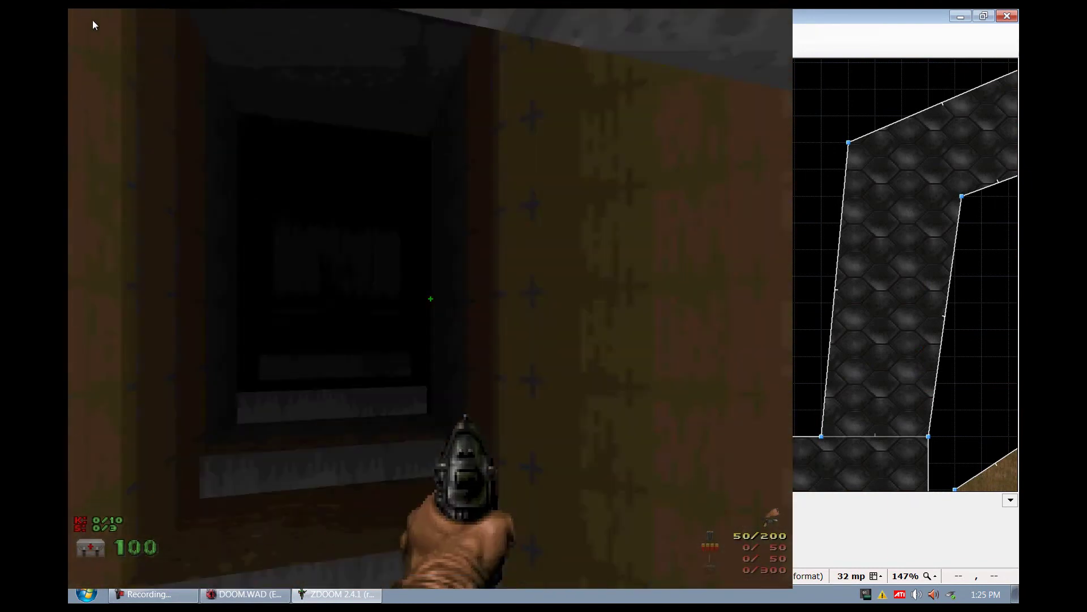
# Climb the stairs, open the door to the new room and shoot the soldiers inside.
pyautogui.press('Up')
pyautogui.press('space')
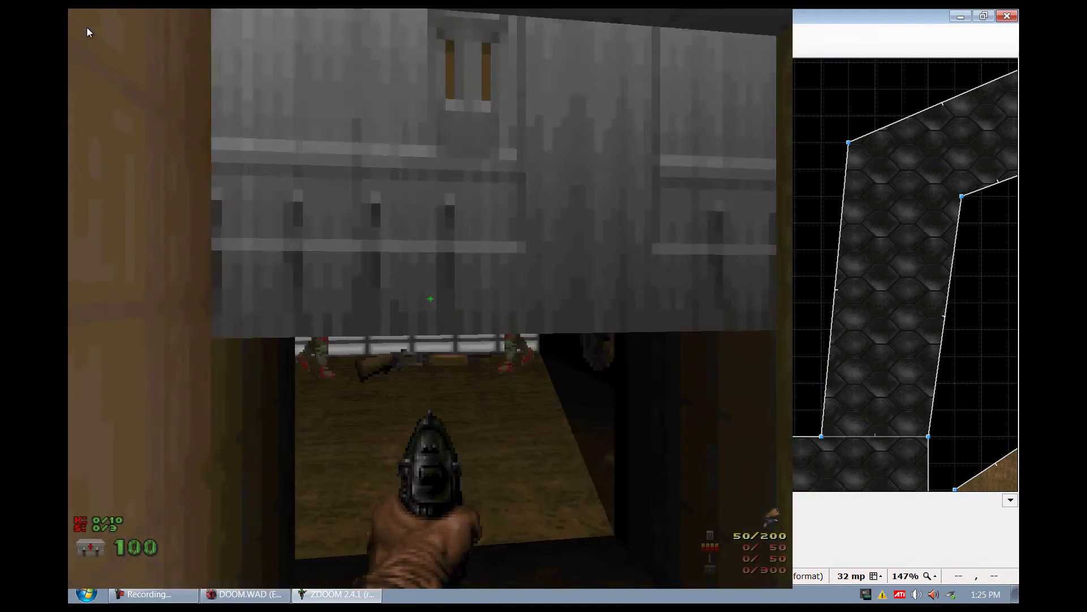
pyautogui.press('ctrl')
pyautogui.press('Down')
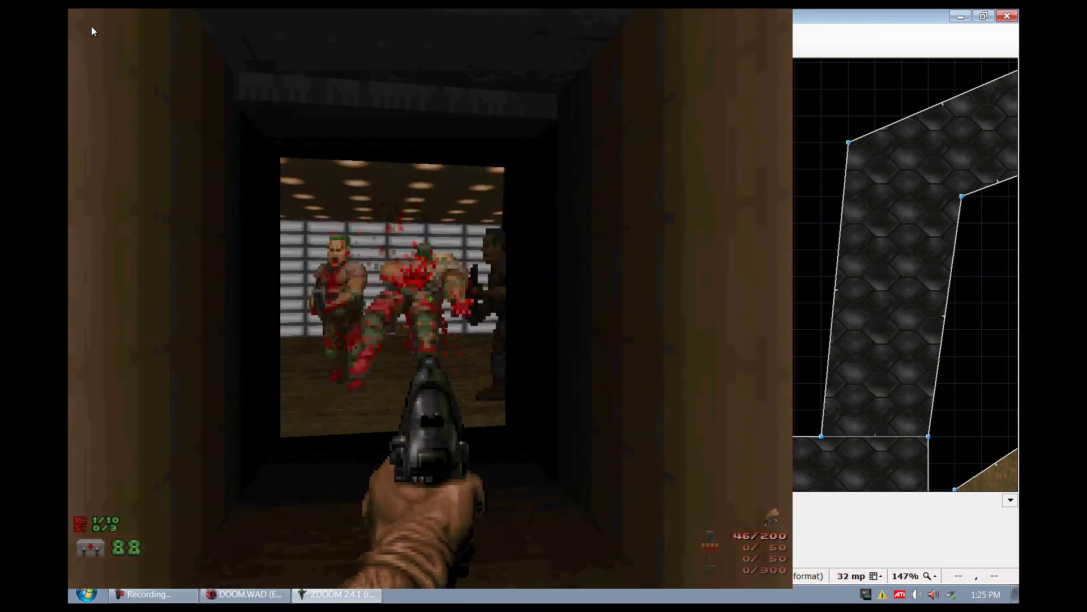
pyautogui.press('ctrl')
pyautogui.press('Up')
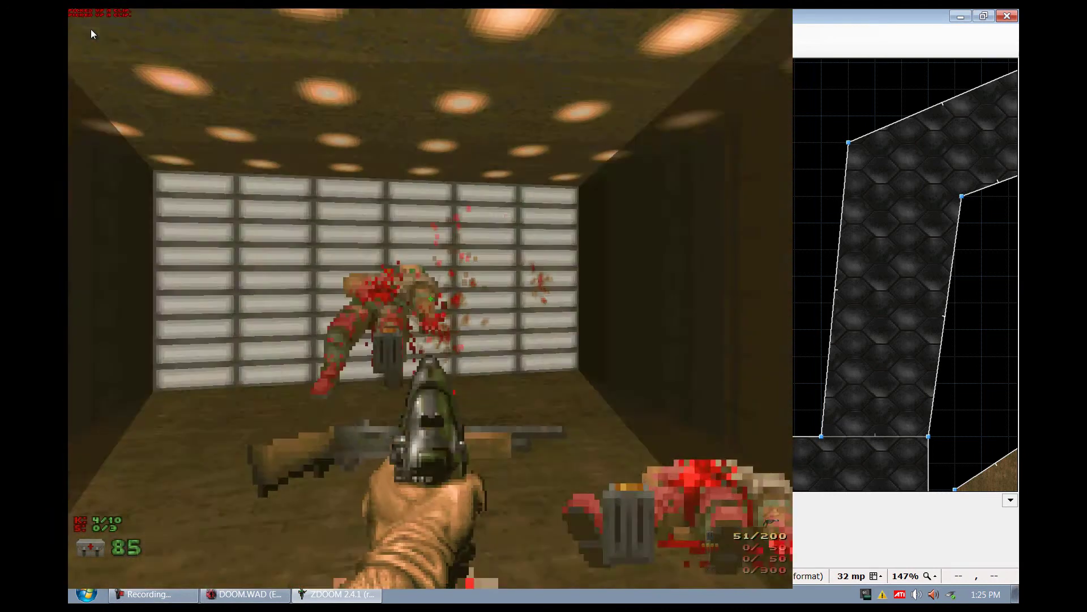
# Walk into the new room and pick up the shotgun in its middle.
pyautogui.press('Up')
pyautogui.press('Right')
pyautogui.press('Left')
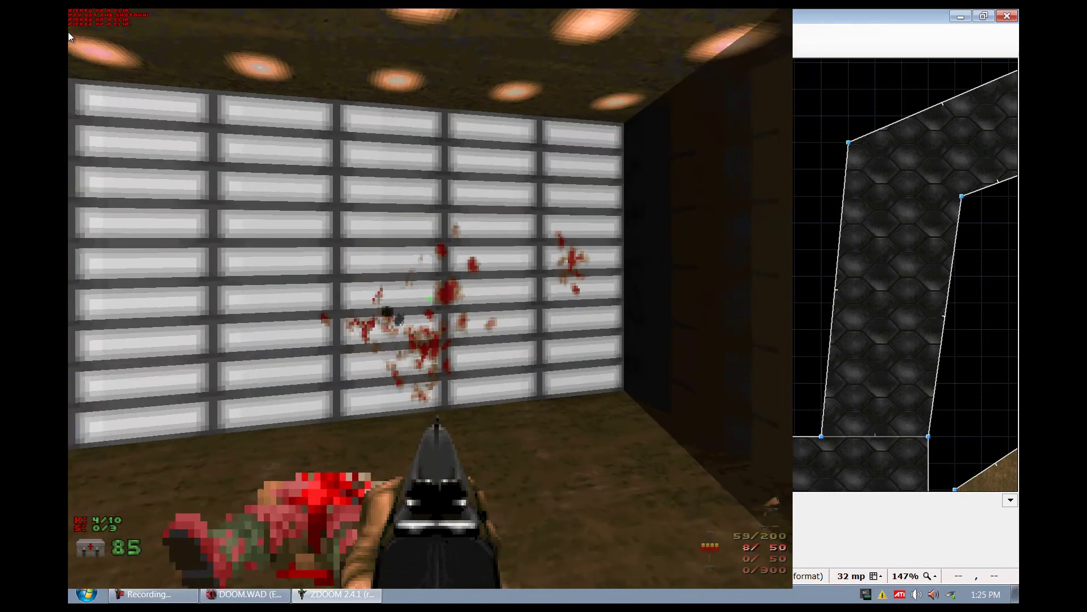
# Walk around the new room to examine the light-panel wall and the shadow edges along the floor and ceiling.
pyautogui.press('w')
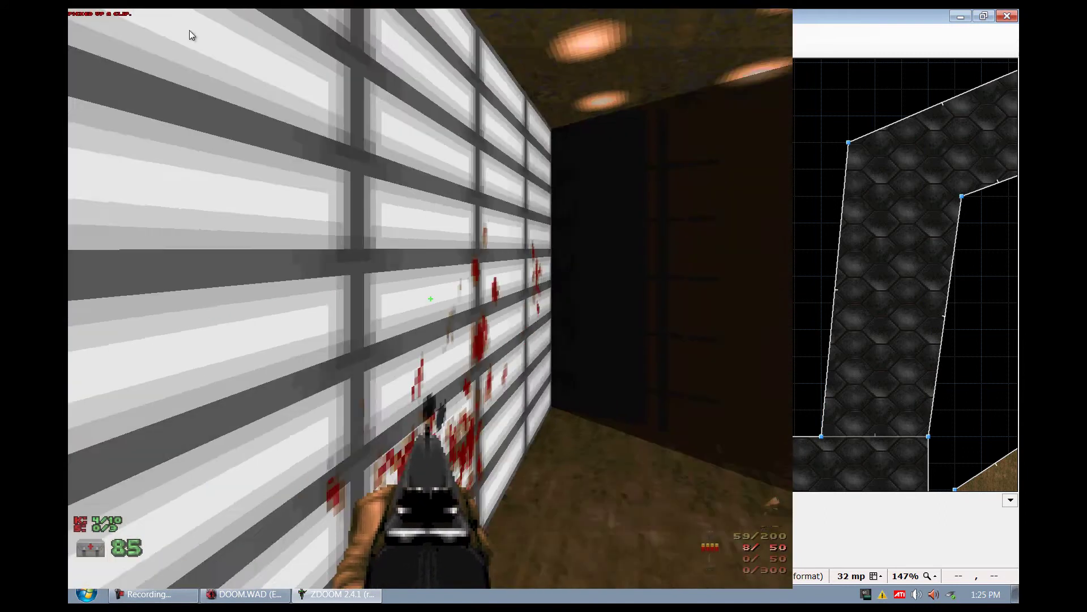
pyautogui.press('Right')
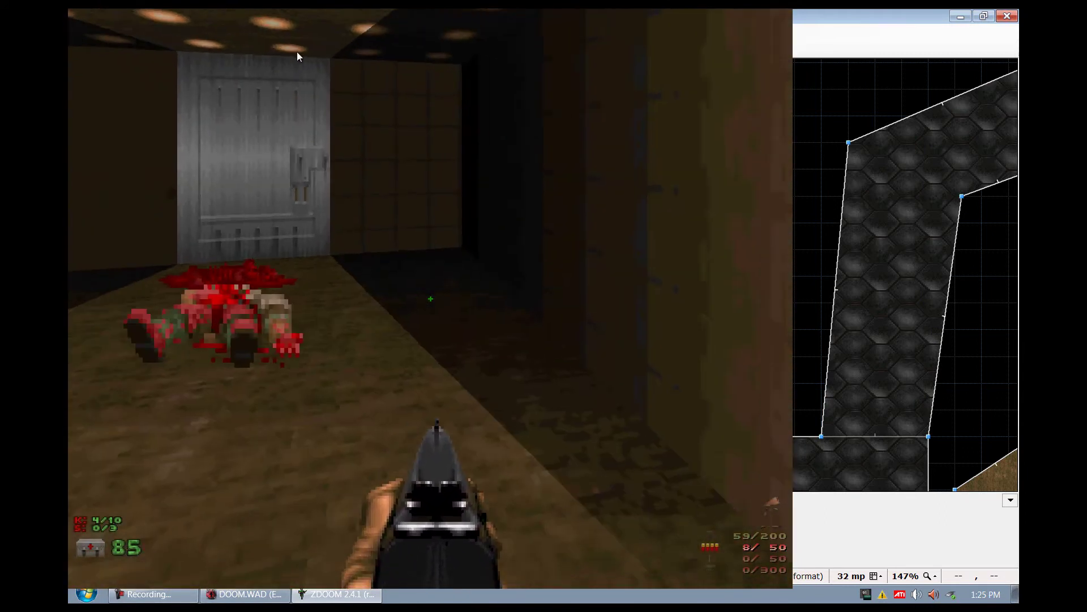
pyautogui.press('s')
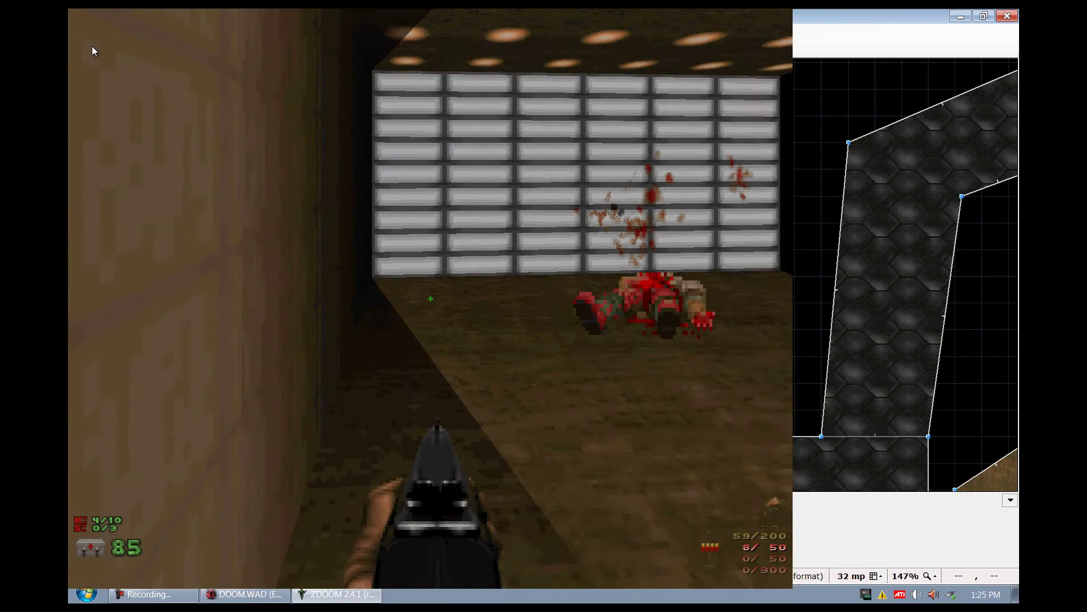
pyautogui.press('Left')
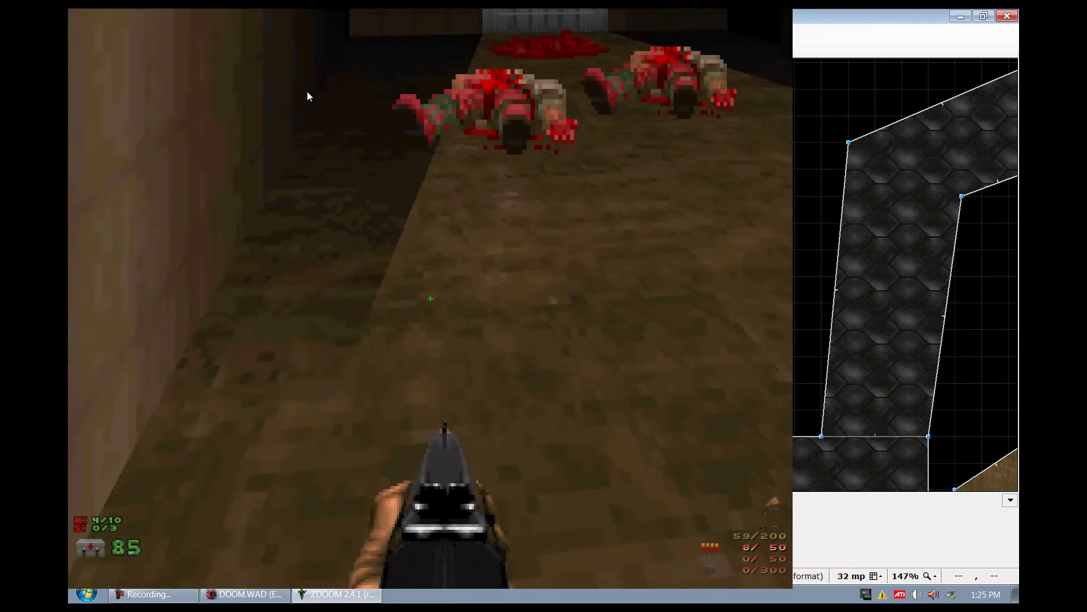
pyautogui.press('Right')
pyautogui.press('Up')
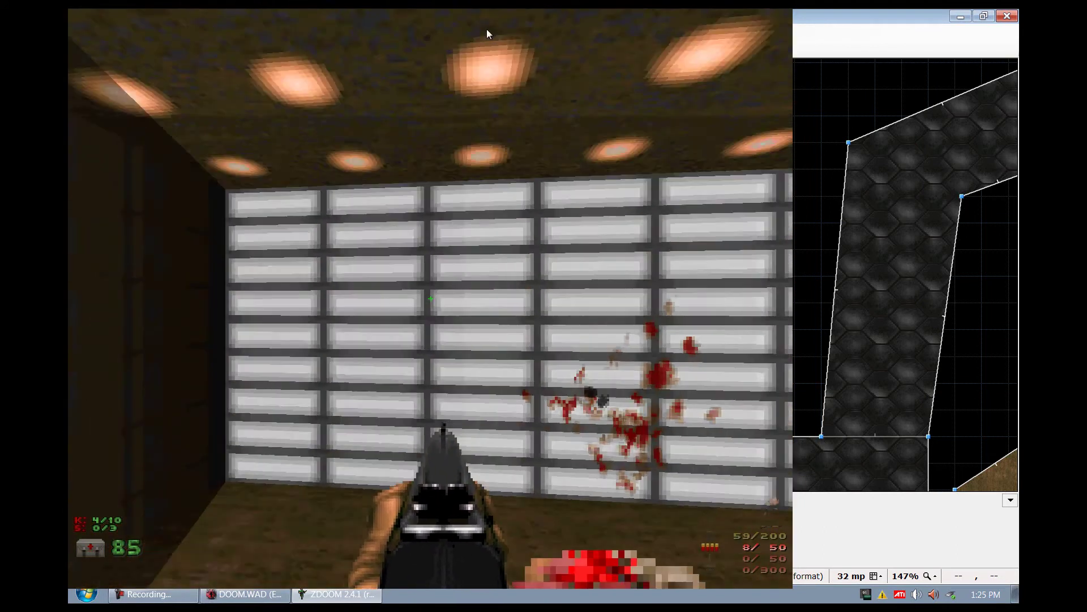
pyautogui.press('d')
pyautogui.press('a')
pyautogui.press('s')
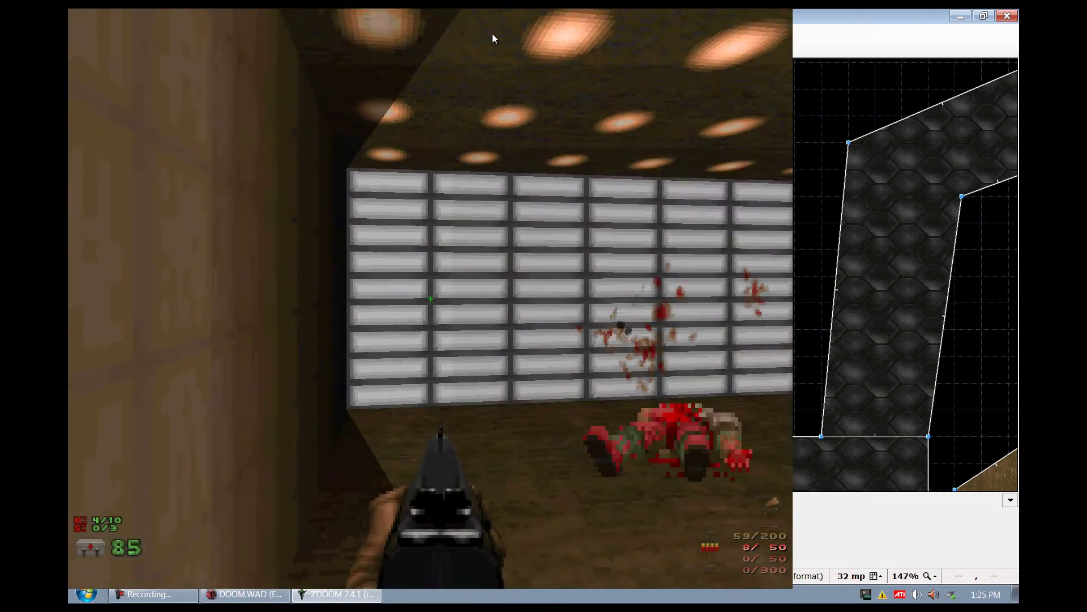
pyautogui.press('w')
pyautogui.press('d')
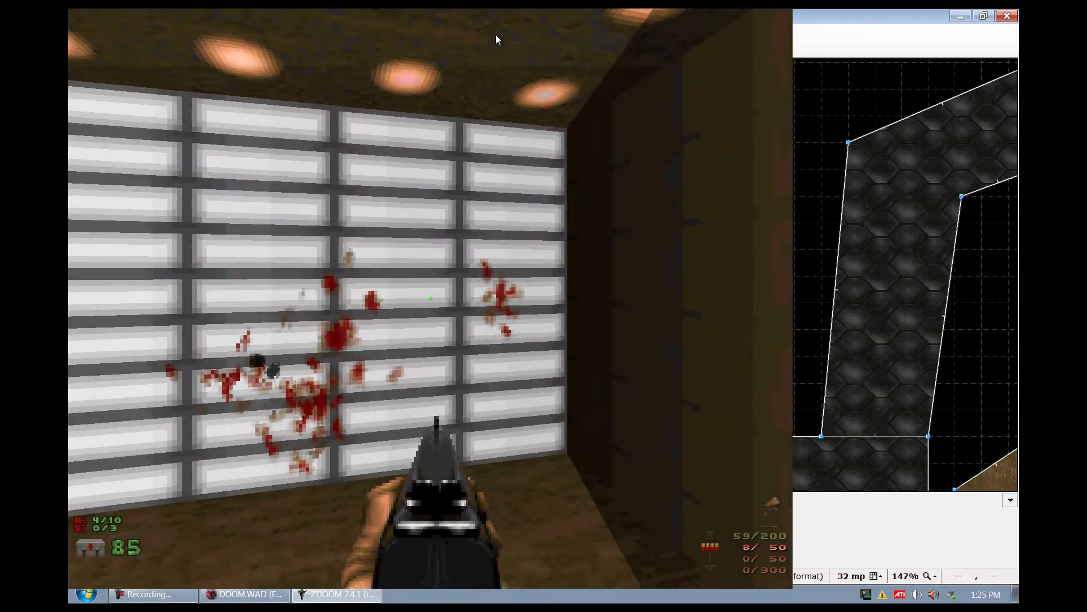
pyautogui.press('s')
pyautogui.press('w')
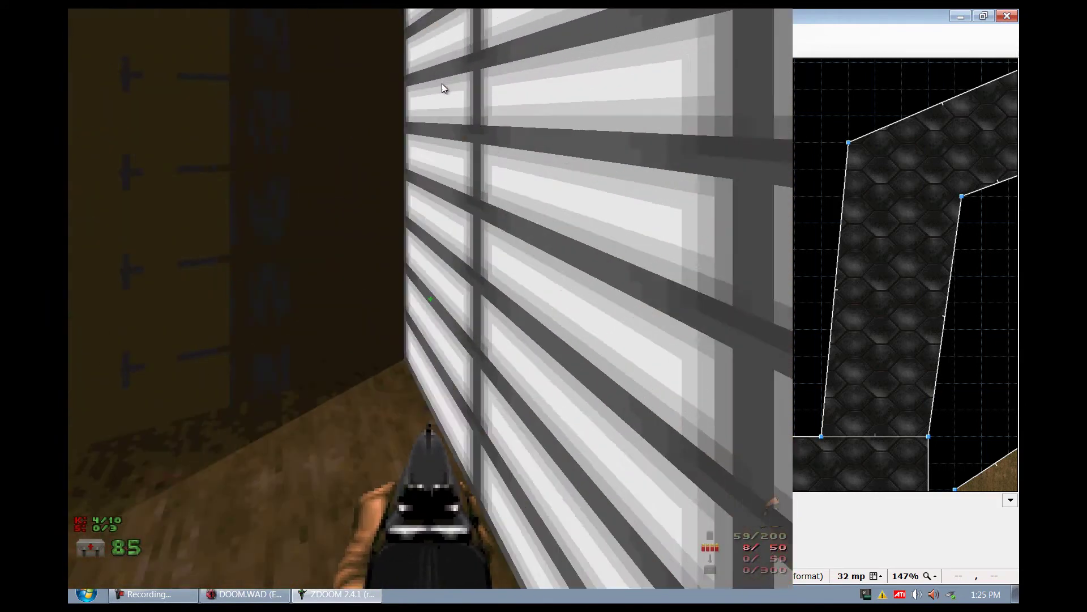
# Take a last look at the new room's ceiling, then quit the ZDoom test and return to Doom Builder.
pyautogui.press('s')
pyautogui.press('w')
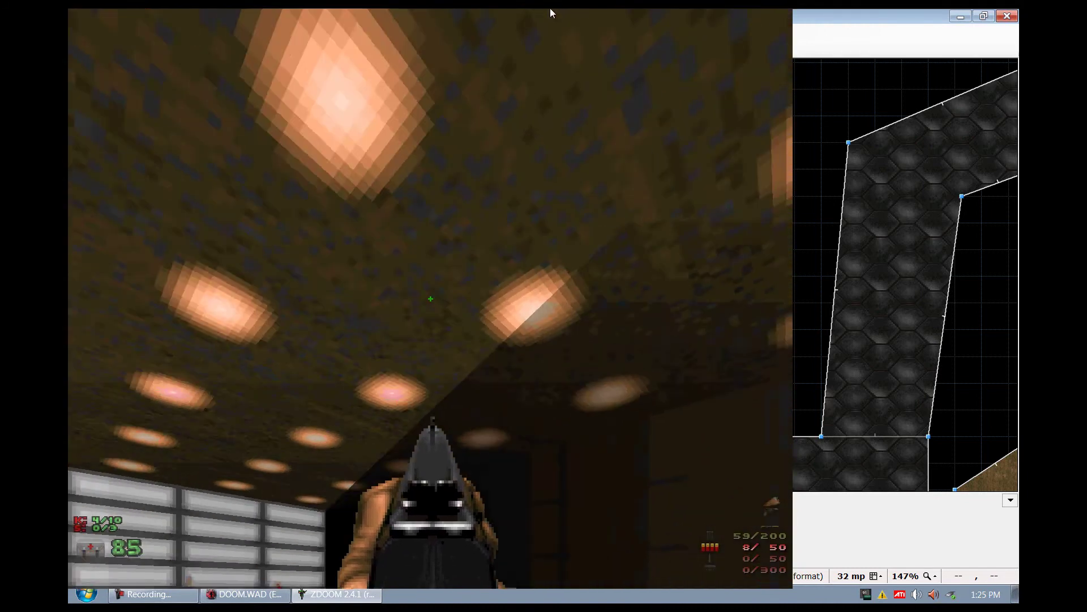
pyautogui.press('Escape')
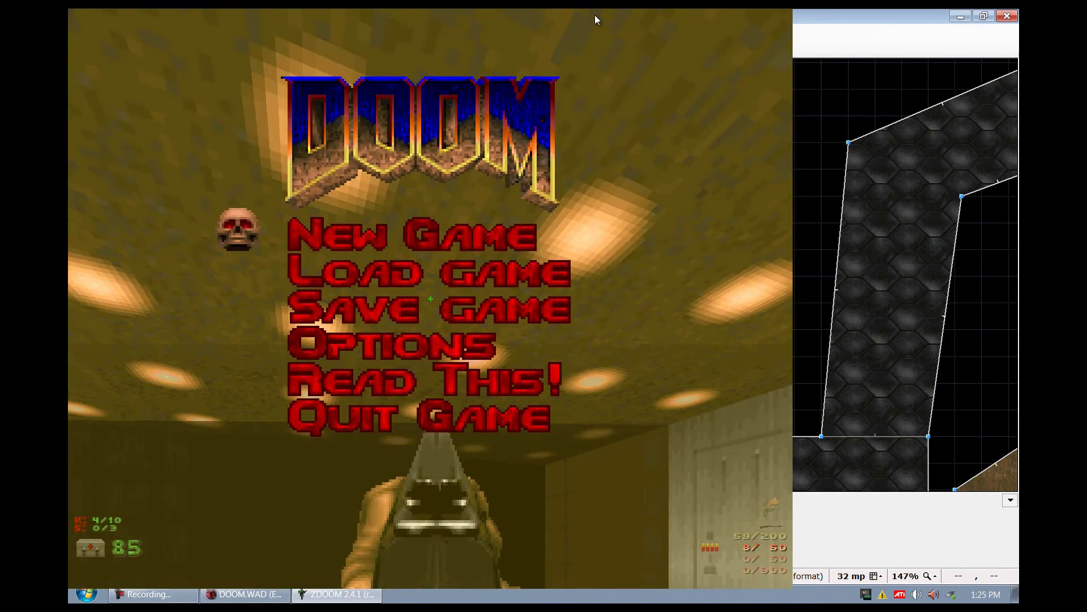
pyautogui.press('Up')
pyautogui.press('Return')
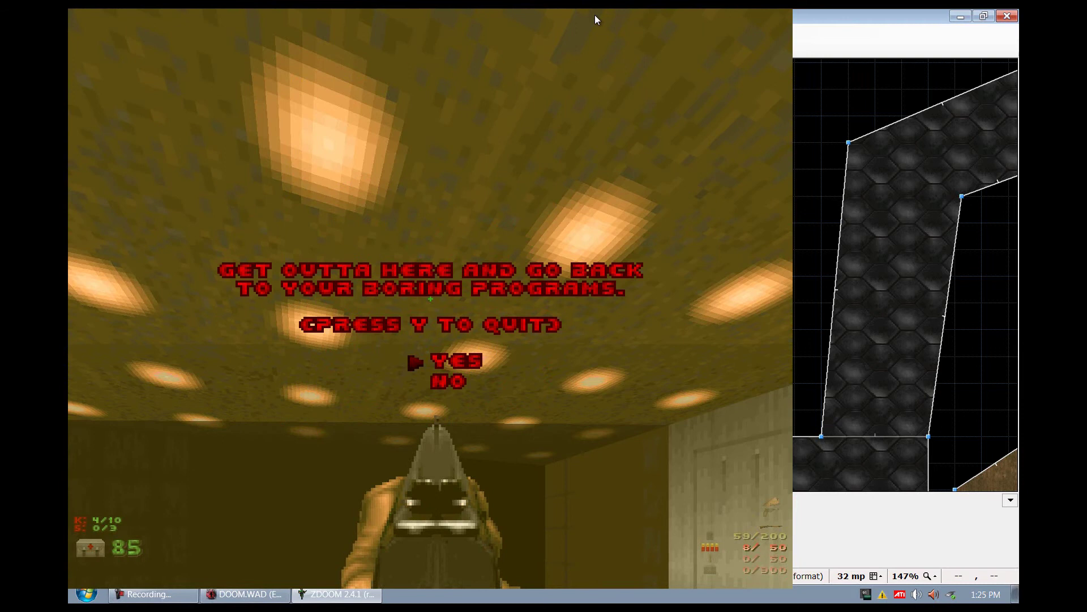
pyautogui.press('Return')
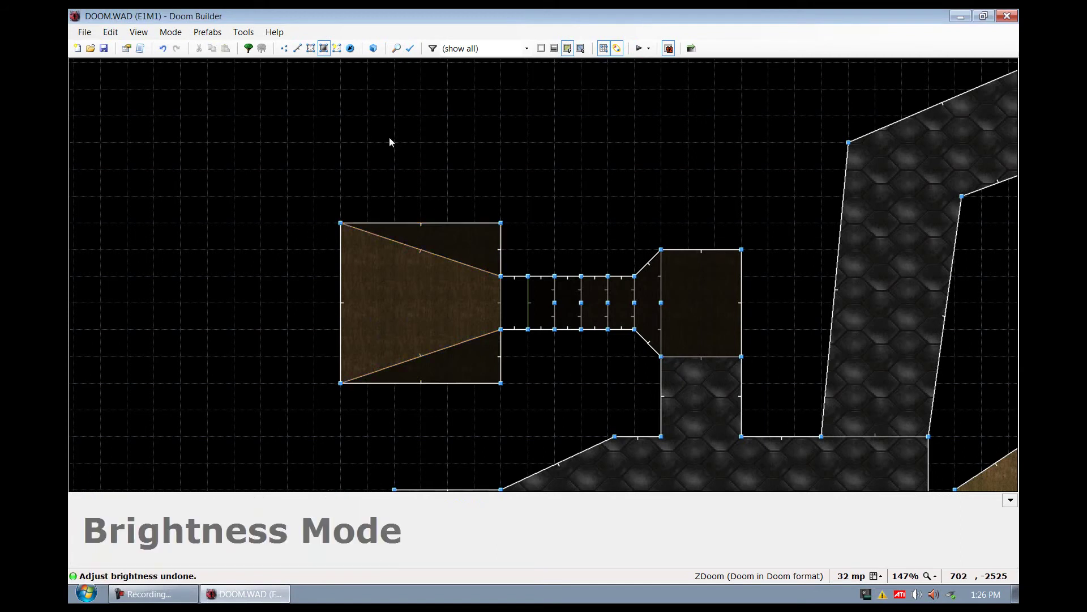
# In Sectors Mode, give the new room's shadowed side sector the Light Blinks (0.5 sec) effect.
pyautogui.click(310, 50)
pyautogui.rightClick(440, 241)
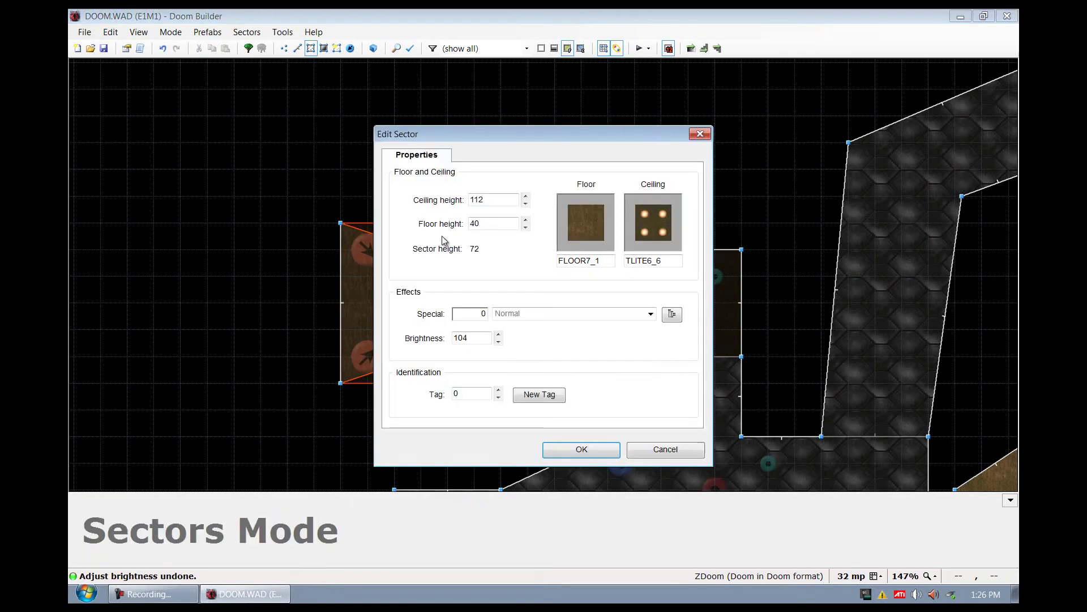
pyautogui.click(672, 315)
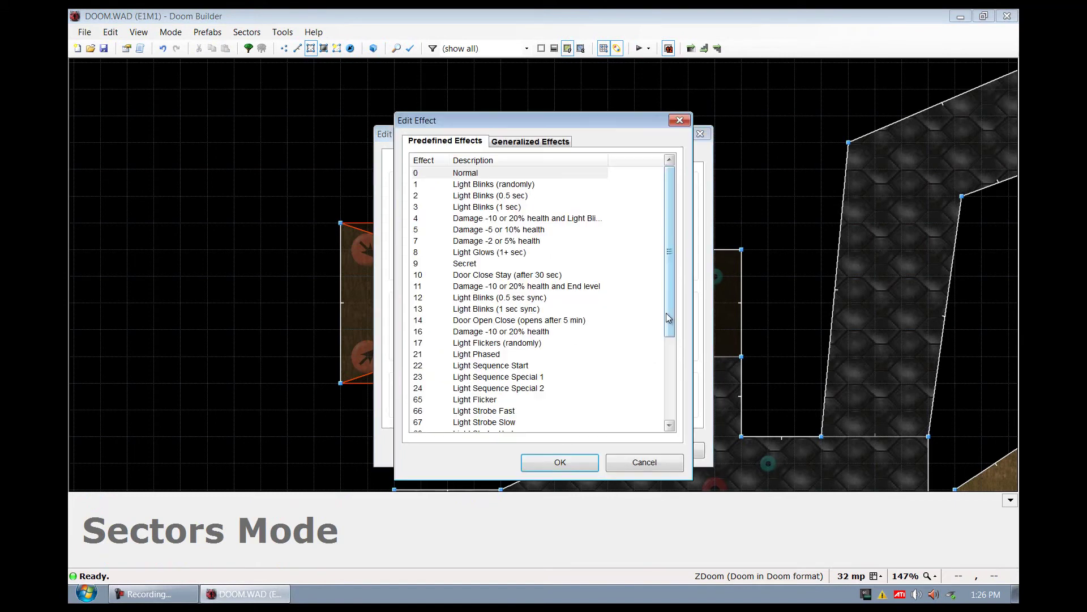
pyautogui.click(493, 185)
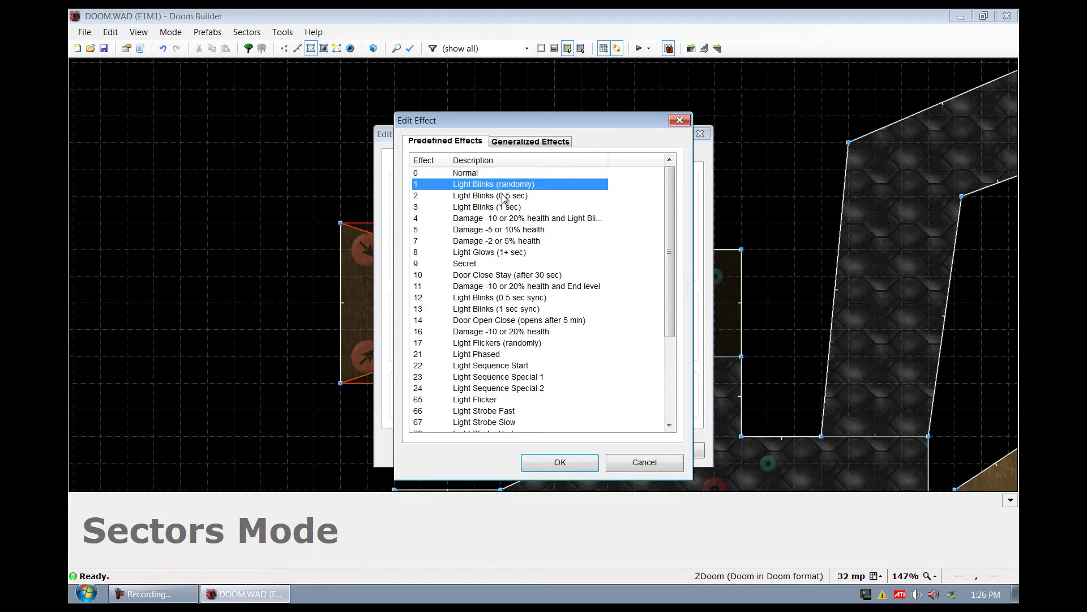
pyautogui.click(504, 197)
pyautogui.click(511, 208)
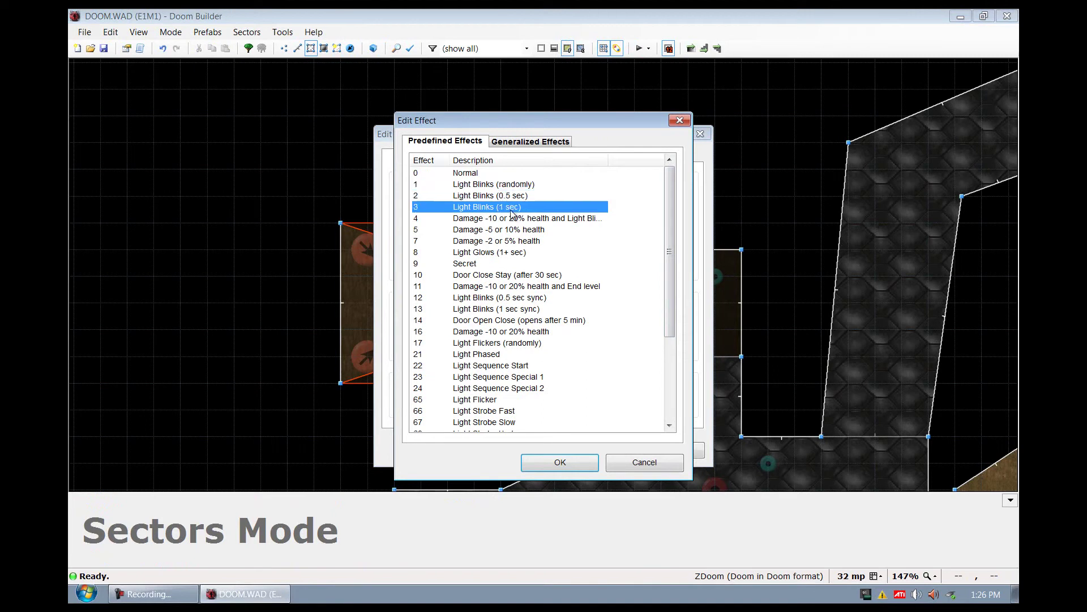
pyautogui.click(509, 198)
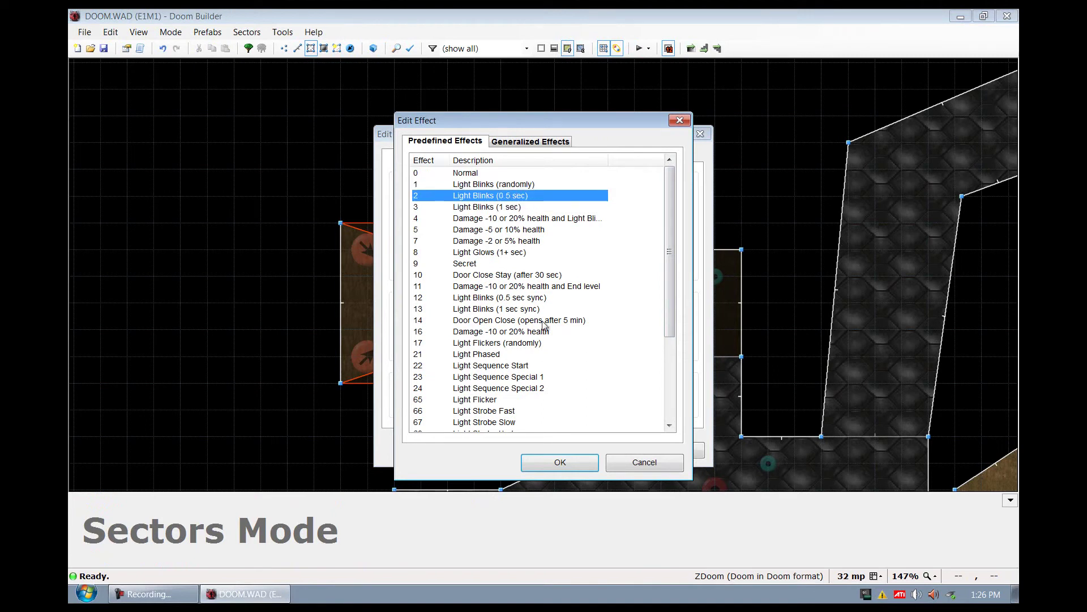
pyautogui.click(553, 466)
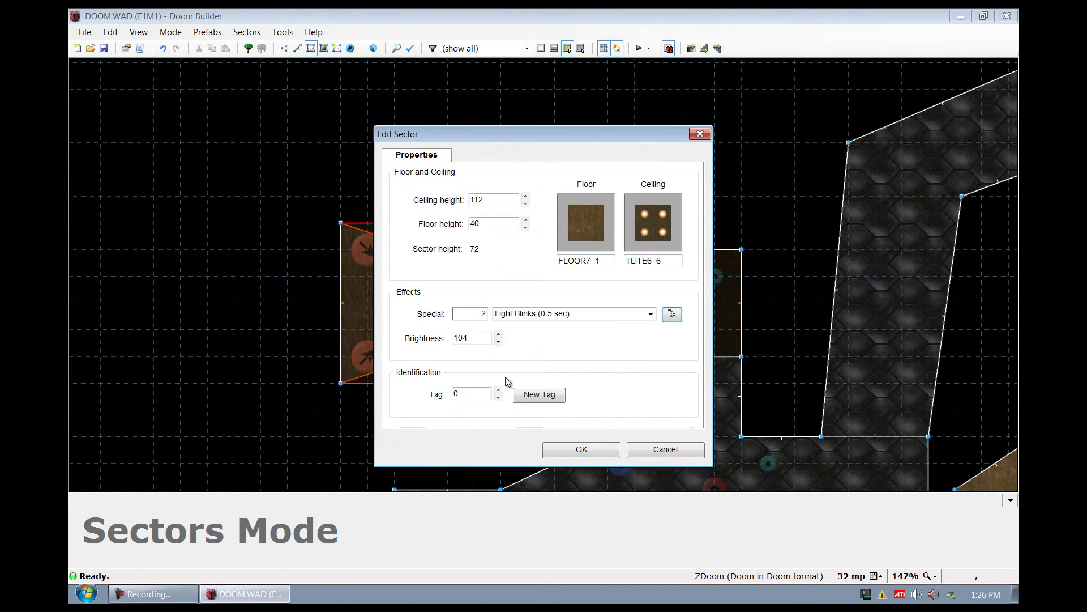
pyautogui.click(569, 449)
# Give the new room's bright middle sector the Light Blinks (0.5 sec) effect.
pyautogui.rightClick(463, 291)
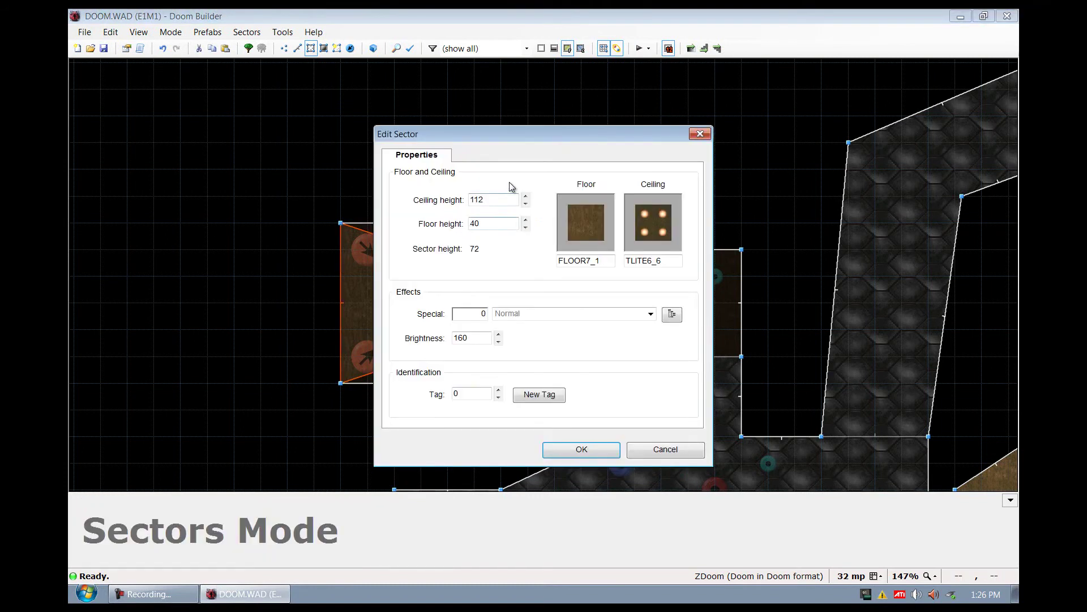
pyautogui.click(672, 315)
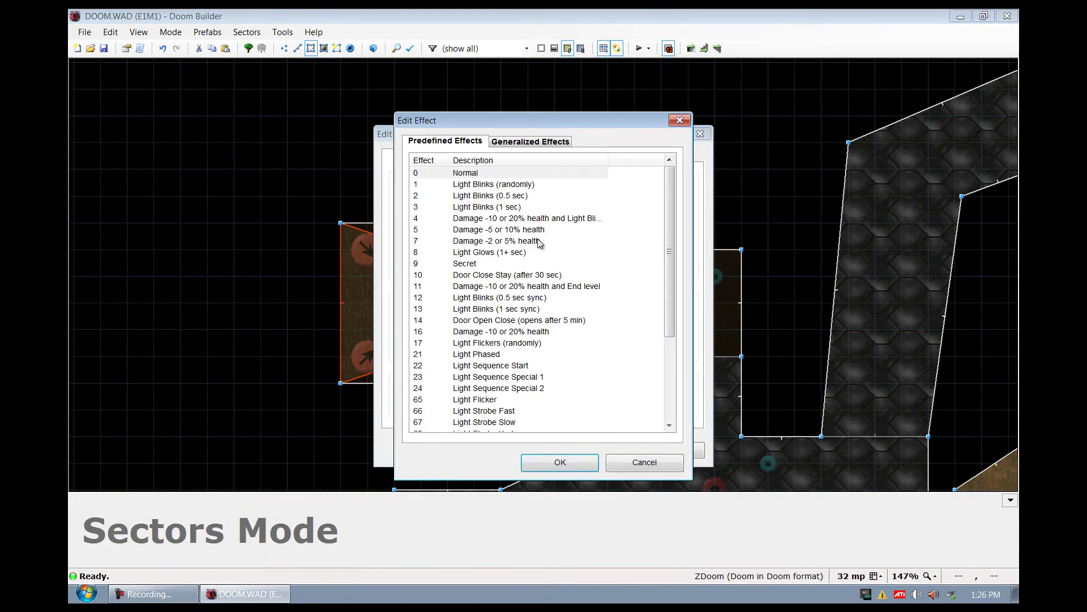
pyautogui.click(493, 196)
pyautogui.click(558, 462)
pyautogui.click(570, 449)
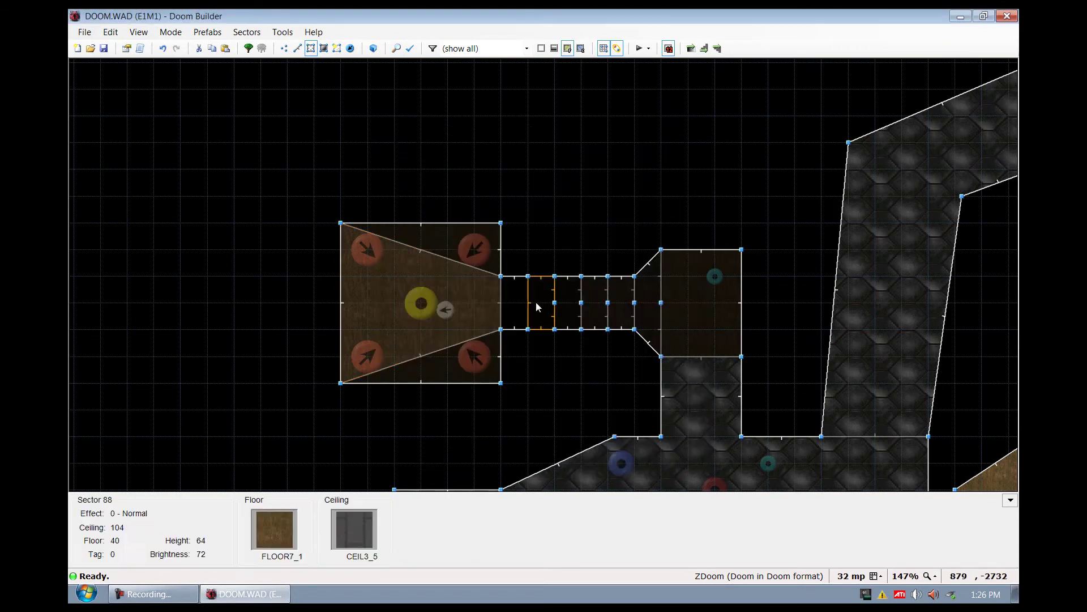
# Test the map in ZDoom, walk up the dark stairs and open the door to the new room.
pyautogui.click(639, 49)
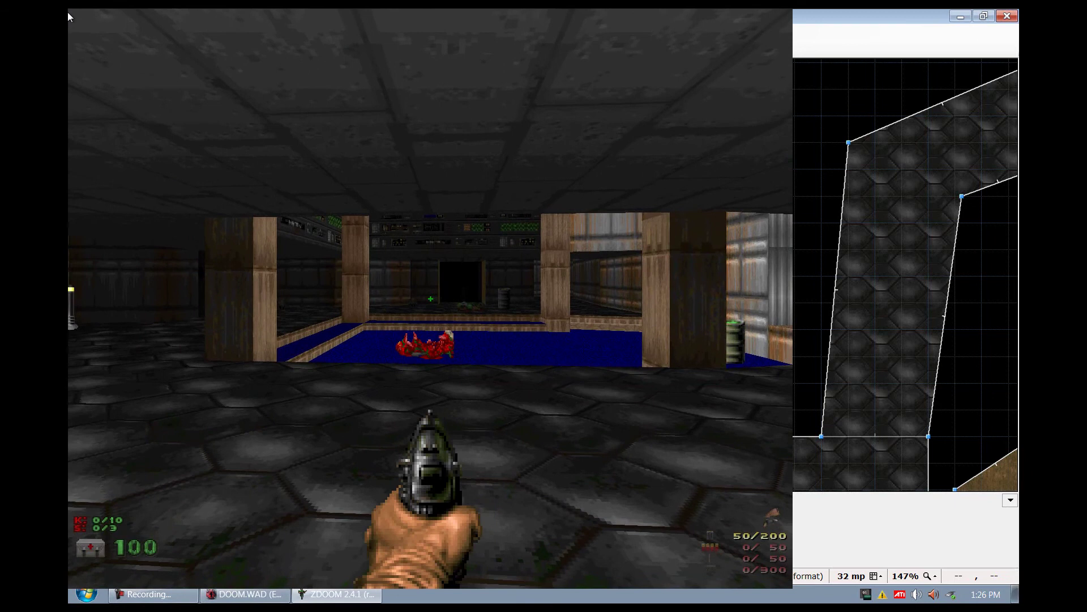
pyautogui.press('w')
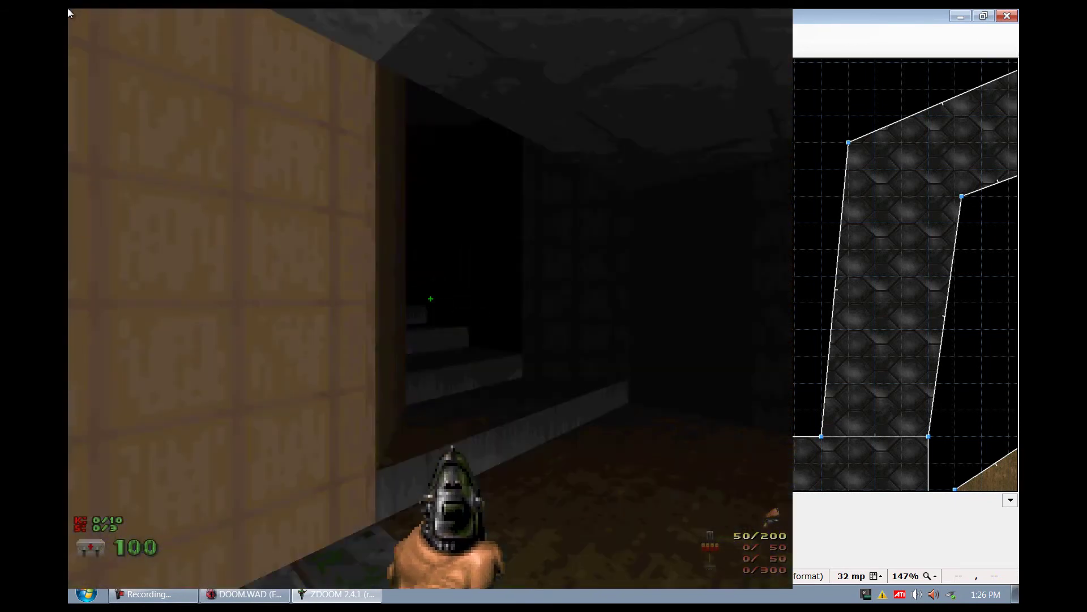
pyautogui.press('w')
pyautogui.press('space')
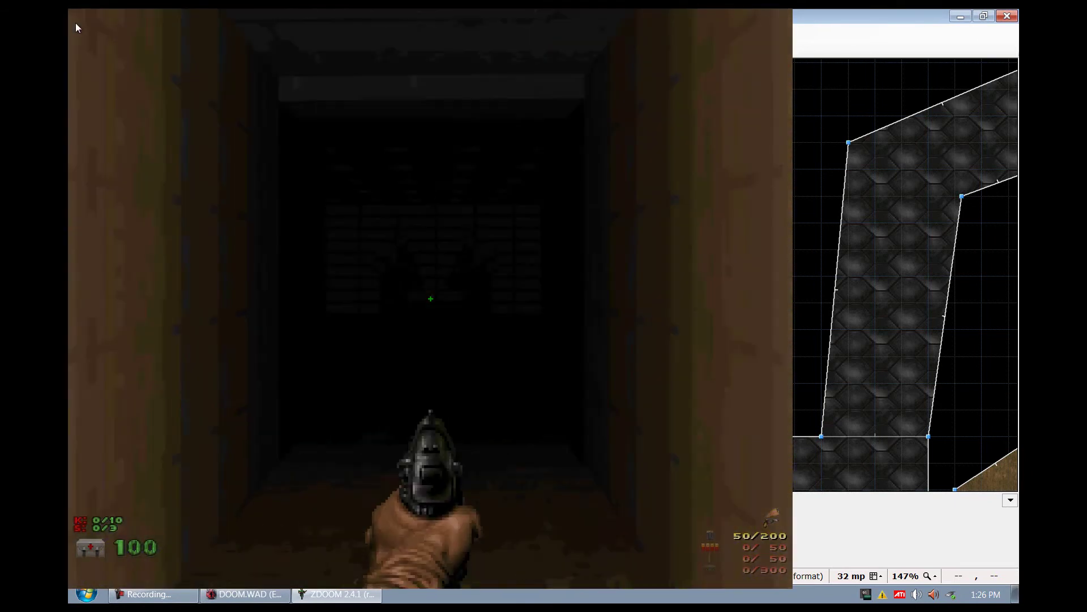
# Shoot the soldiers in the new room from the doorway, reopening the door when it closes.
pyautogui.press('s')
pyautogui.click(76, 23)
pyautogui.click(76, 19)
pyautogui.press('w')
pyautogui.click(69, 17)
pyautogui.press('s')
pyautogui.click(71, 18)
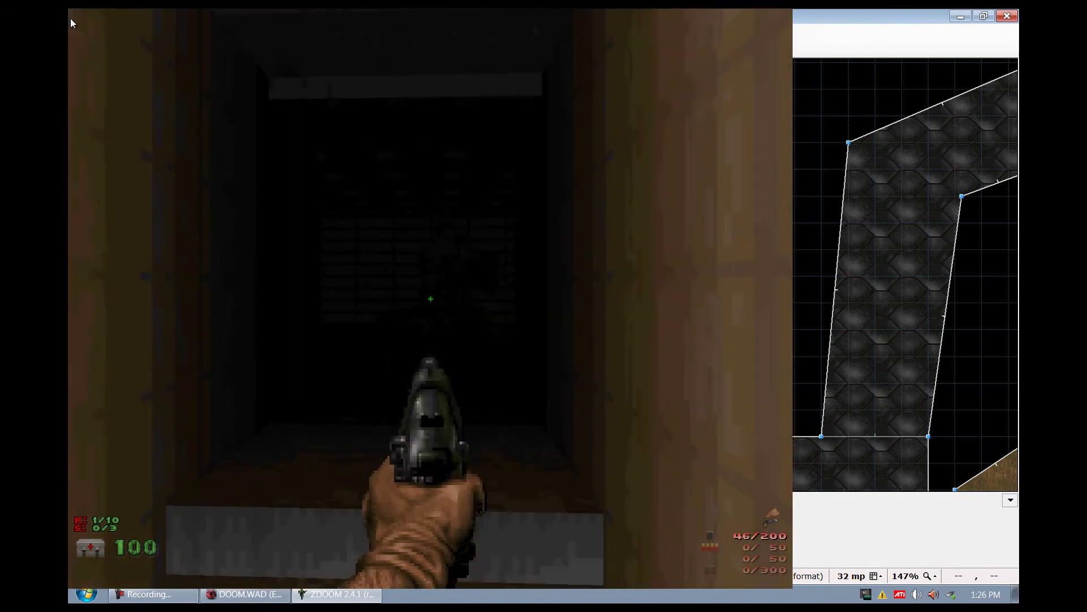
pyautogui.click(77, 21)
pyautogui.click(77, 20)
pyautogui.press('w')
pyautogui.click(91, 22)
pyautogui.press('s')
pyautogui.click(82, 21)
pyautogui.click(83, 21)
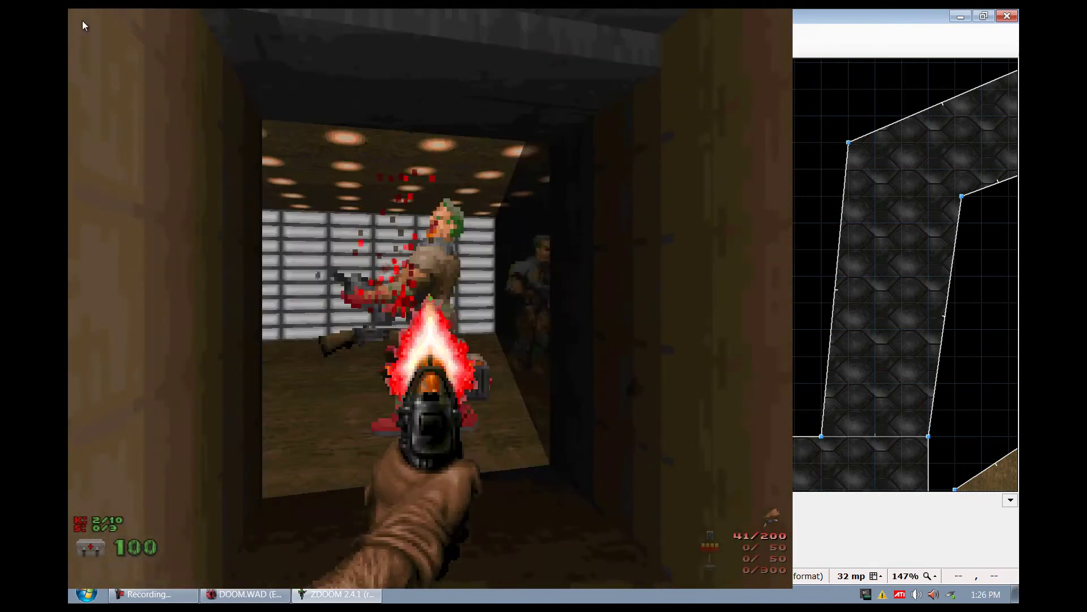
pyautogui.click(91, 21)
pyautogui.press('w')
pyautogui.click(89, 26)
pyautogui.click(81, 34)
pyautogui.press('space')
pyautogui.press('s')
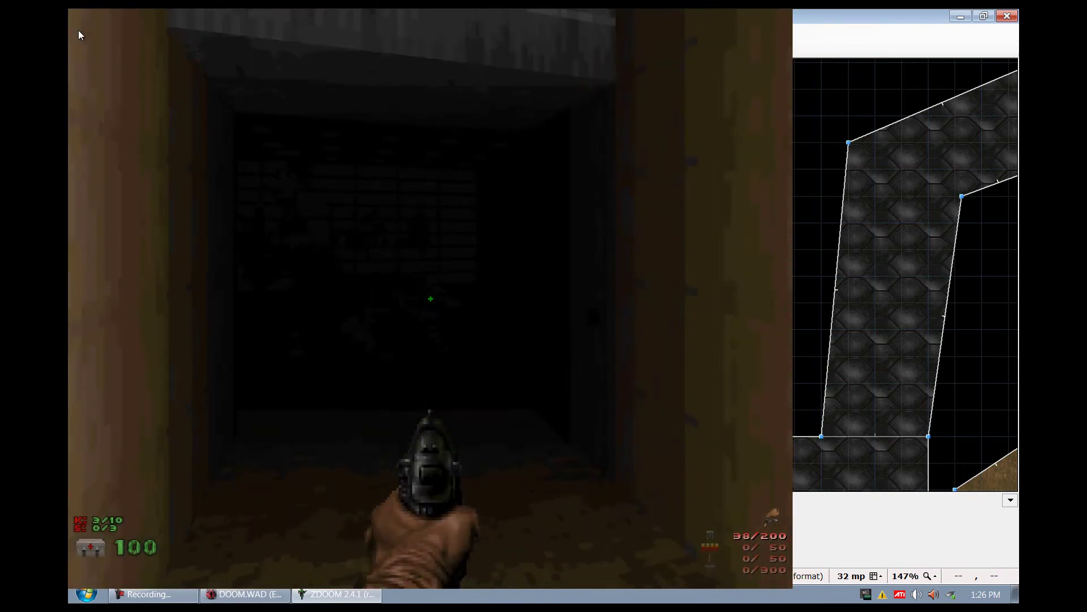
pyautogui.press('ctrl')
pyautogui.press('ctrl')
pyautogui.press('ctrl')
pyautogui.press('ctrl')
# Walk through the new room, pick up the shotgun and examine the blinking light on the walls, ceiling and door.
pyautogui.press('Up')
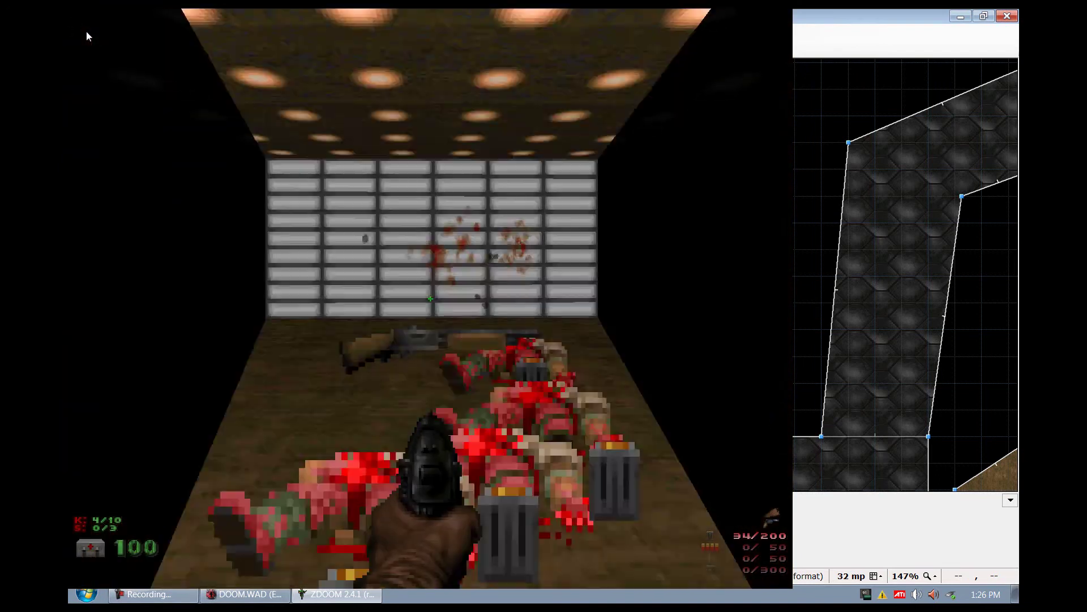
pyautogui.press('w')
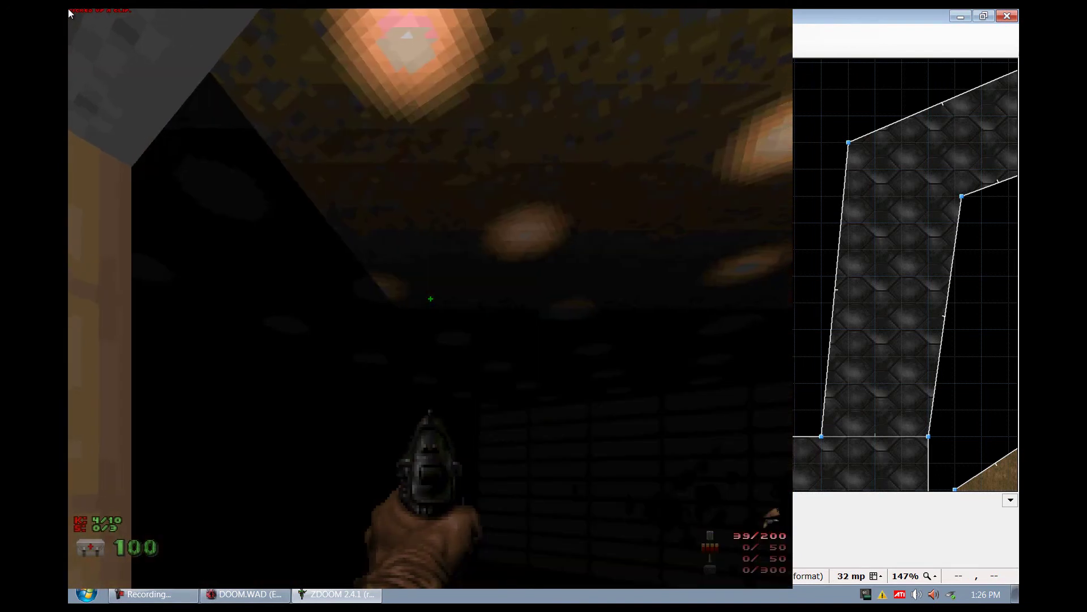
pyautogui.press('w')
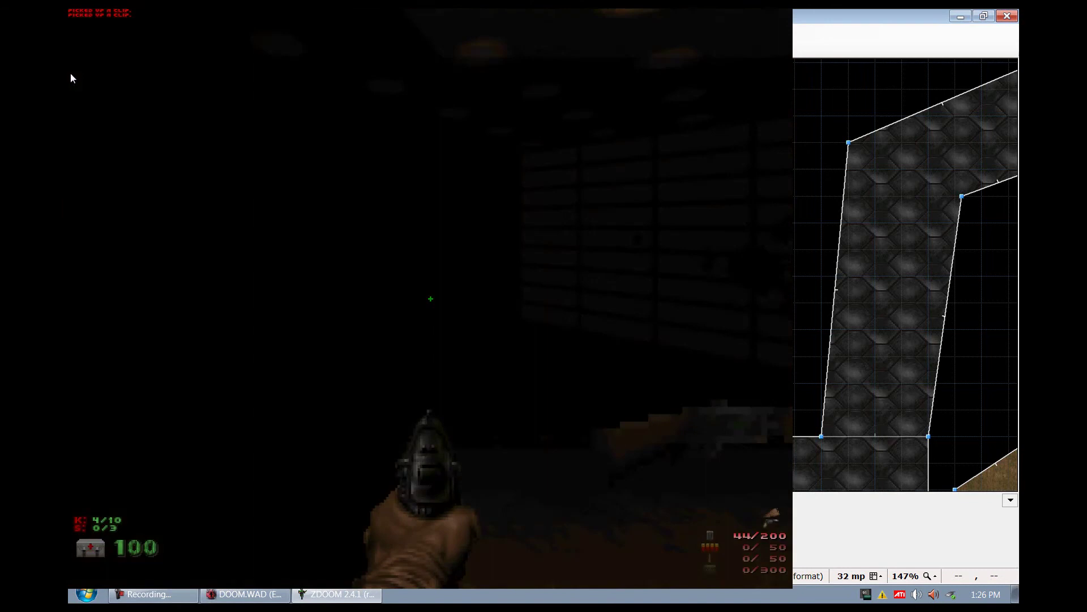
pyautogui.press('w')
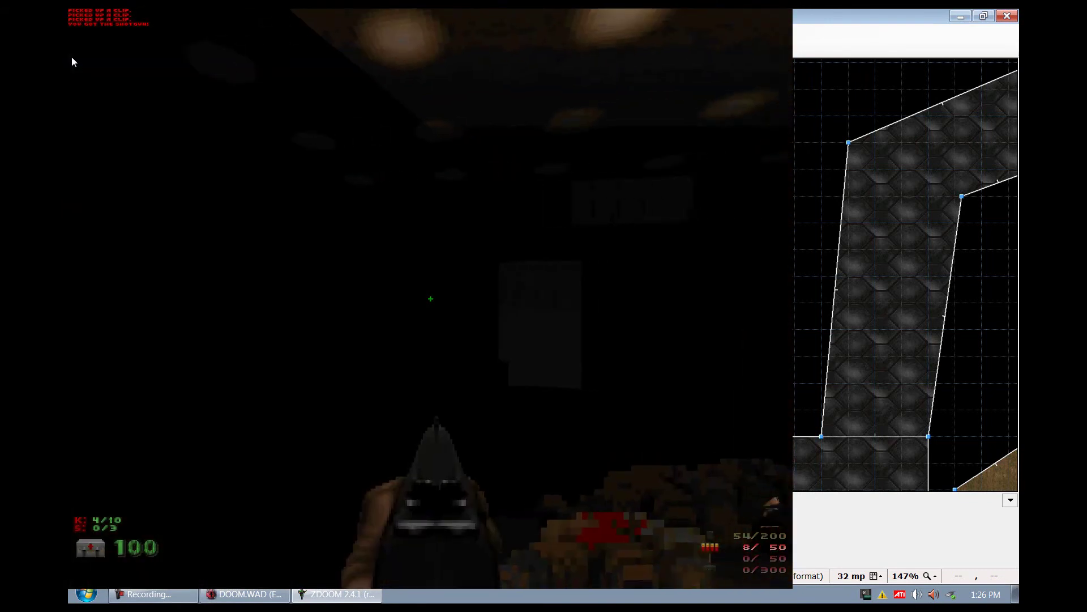
pyautogui.press('w')
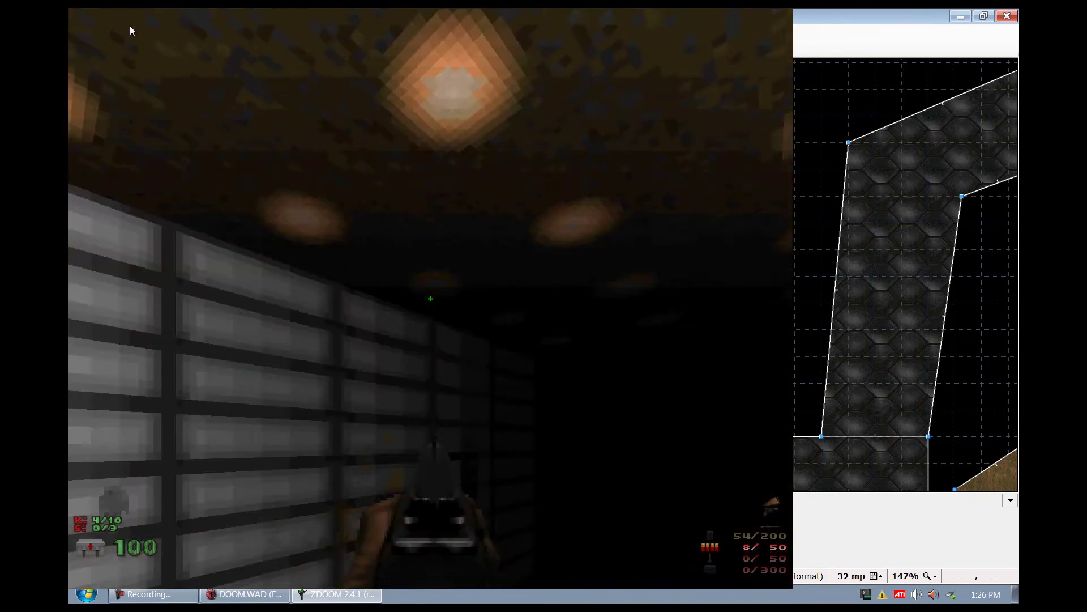
pyautogui.press('w')
pyautogui.click(202, 36)
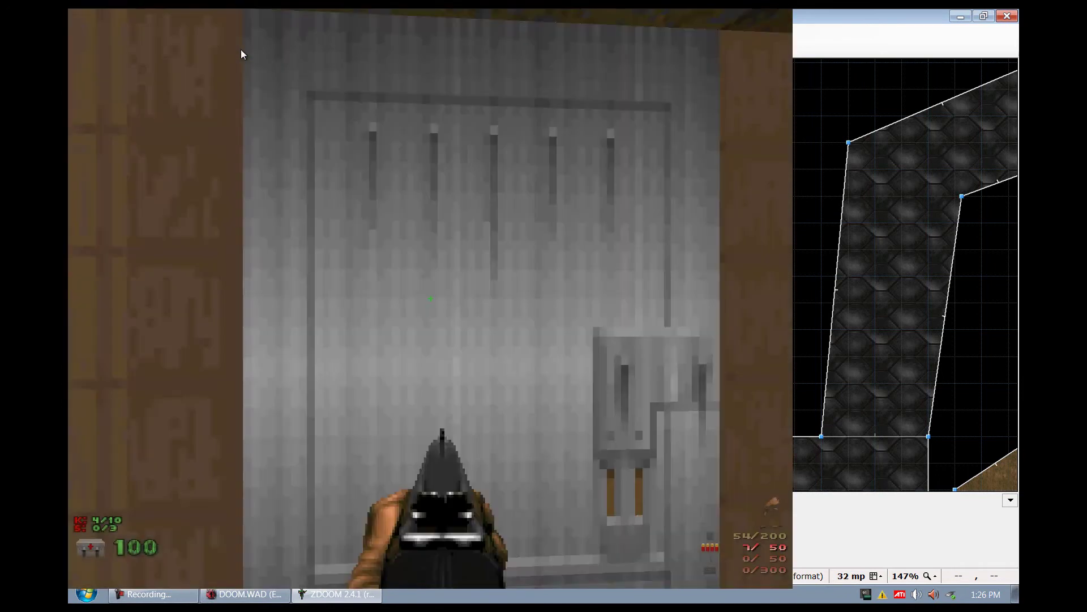
pyautogui.press('Up')
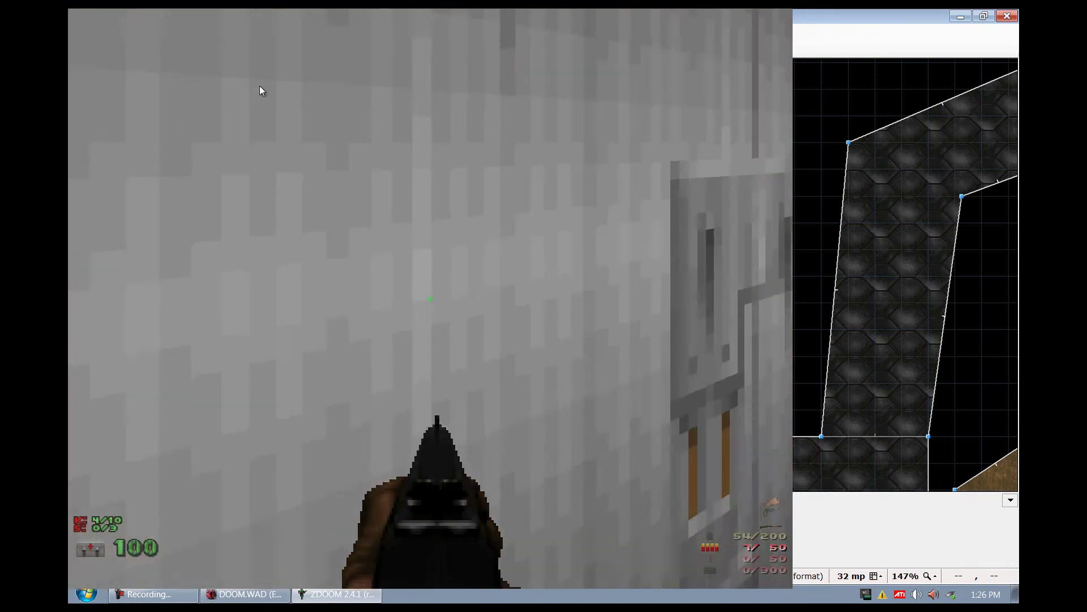
pyautogui.press('s')
pyautogui.press('w')
# Quit the ZDoom test and return to the map in Doom Builder.
pyautogui.press('Escape')
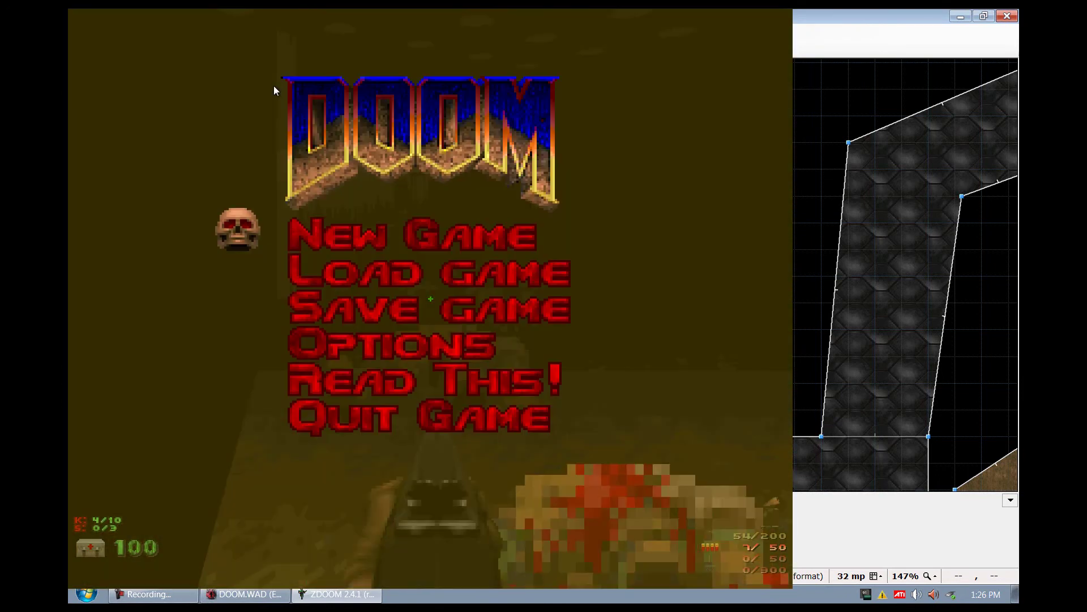
pyautogui.press('Up')
pyautogui.press('Return')
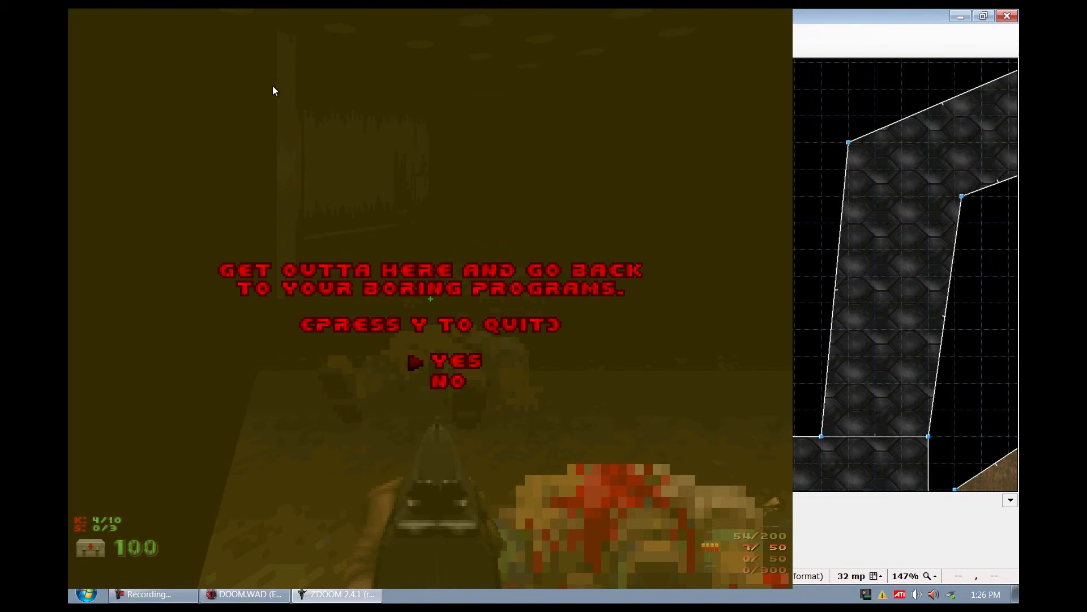
pyautogui.press('y')
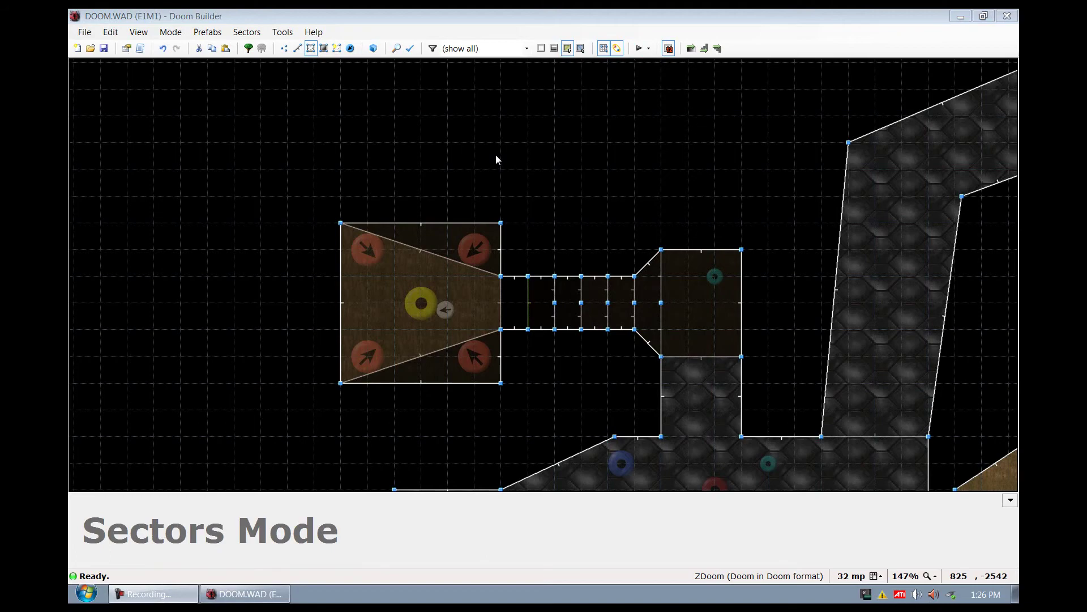
# Look over the whole map and the empty space around the new room and its stairs.
pyautogui.scroll(-3, 496, 156)
pyautogui.scroll(-6, 521, 179)
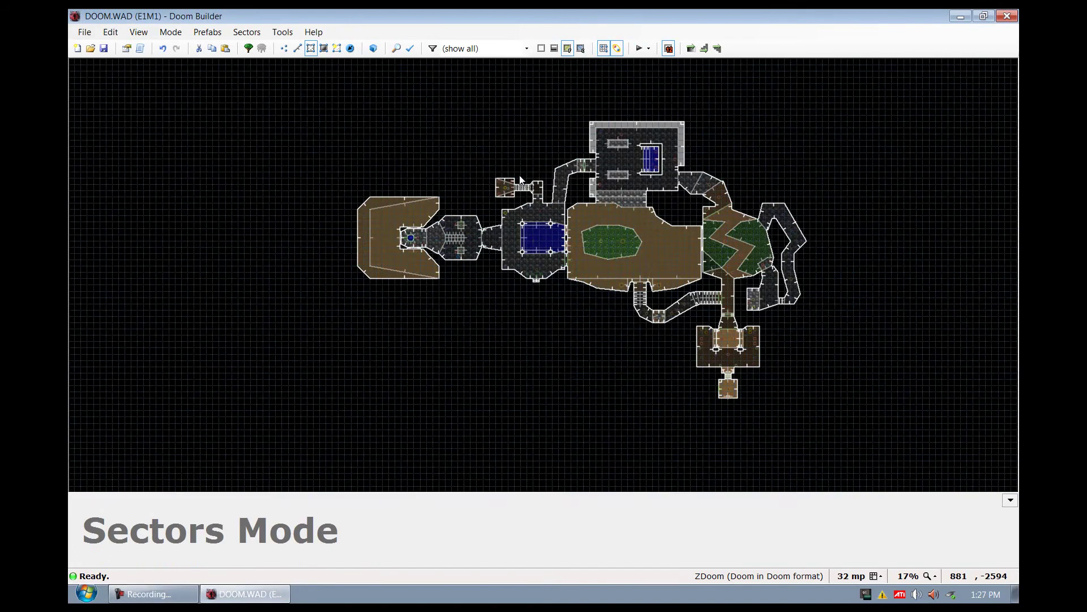
pyautogui.scroll(5, 511, 177)
pyautogui.scroll(4, 533, 176)
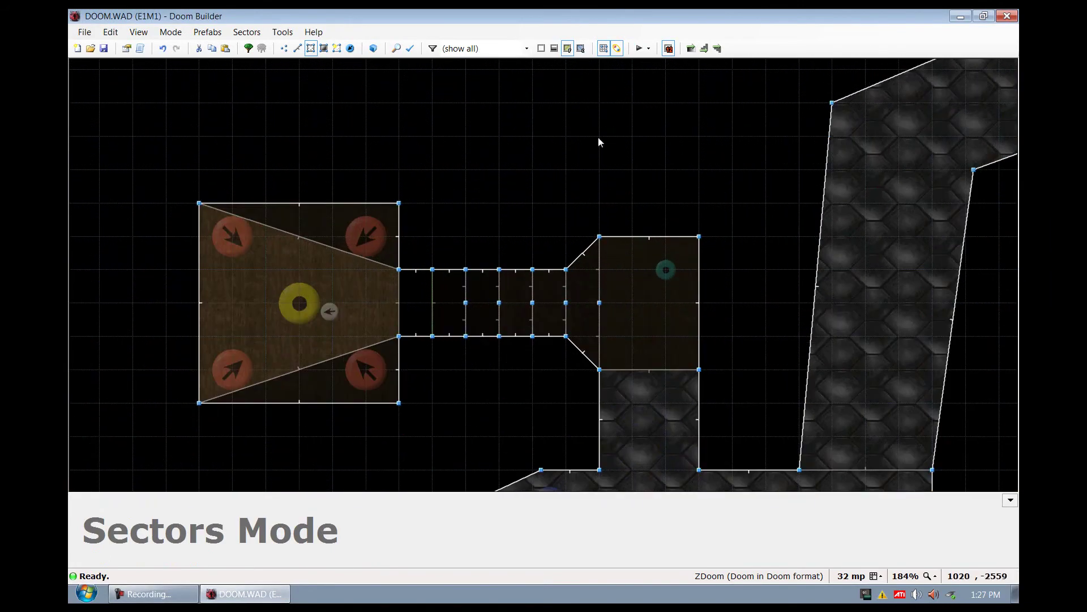
pyautogui.scroll(-5, 623, 113)
pyautogui.scroll(5, 627, 230)
pyautogui.scroll(-4, 656, 213)
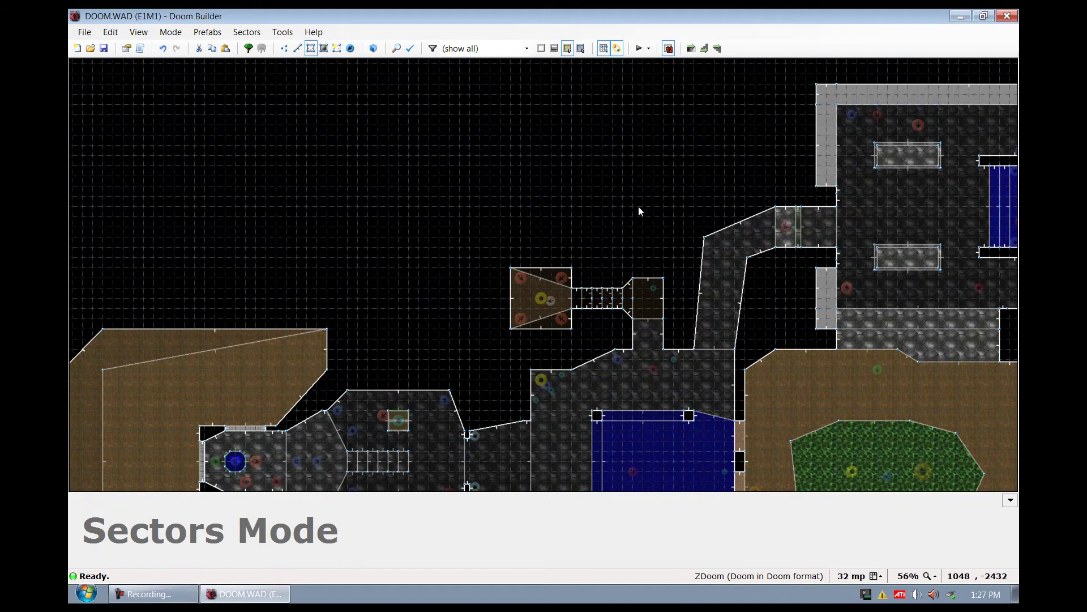
pyautogui.scroll(3, 669, 207)
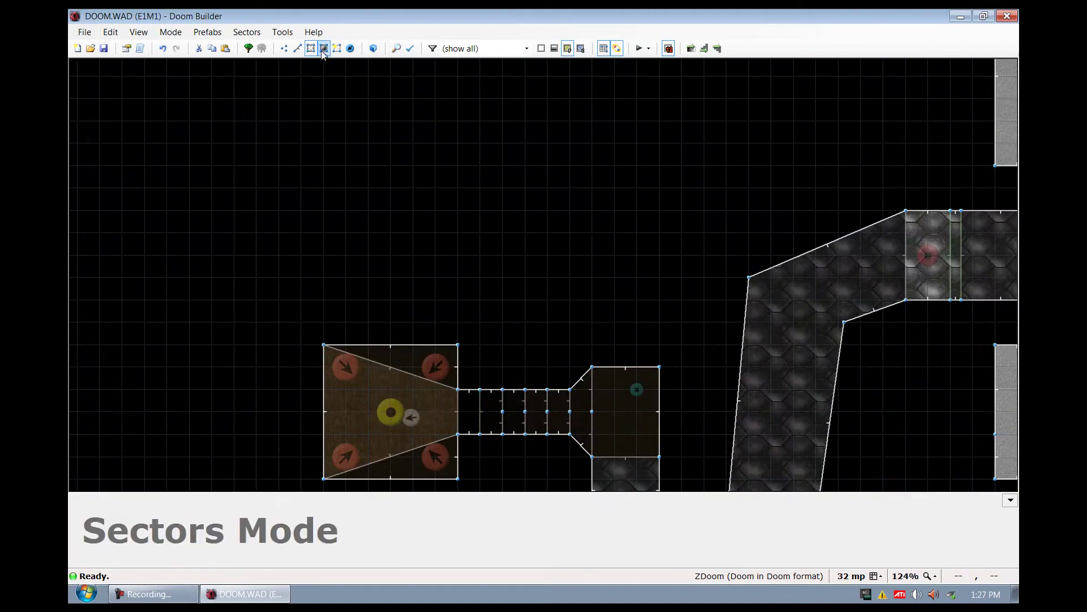
# Extend the landing's upper edge through a short neck that flares outwards on both sides into a rectangular room 160 units wide.
pyautogui.click(284, 48)
pyautogui.scroll(3, 622, 344)
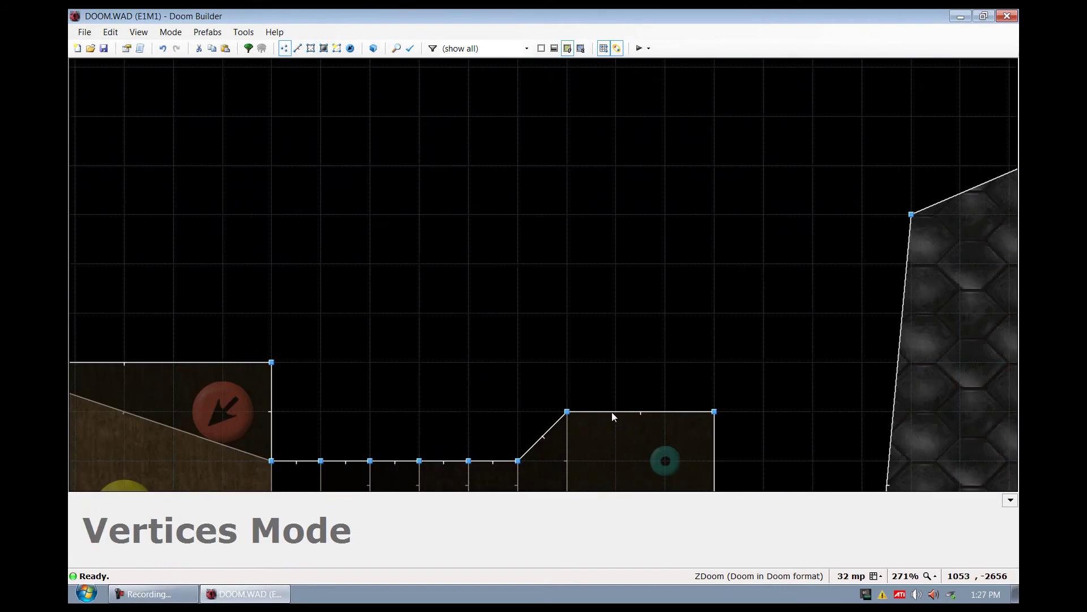
pyautogui.rightClick(613, 410)
pyautogui.moveTo(663, 411); pyautogui.dragTo(700, 358, button='right')
pyautogui.moveTo(616, 410); pyautogui.dragTo(575, 352, button='right')
pyautogui.moveTo(575, 356); pyautogui.dragTo(667, 331)
pyautogui.moveTo(736, 315); pyautogui.dragTo(759, 314)
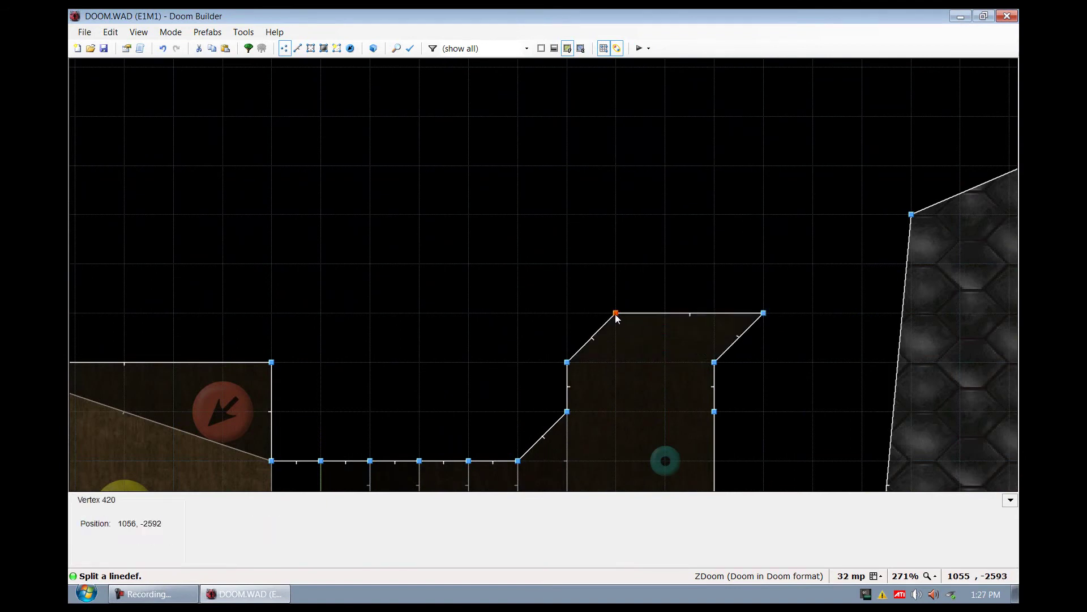
pyautogui.moveTo(616, 313); pyautogui.dragTo(519, 314)
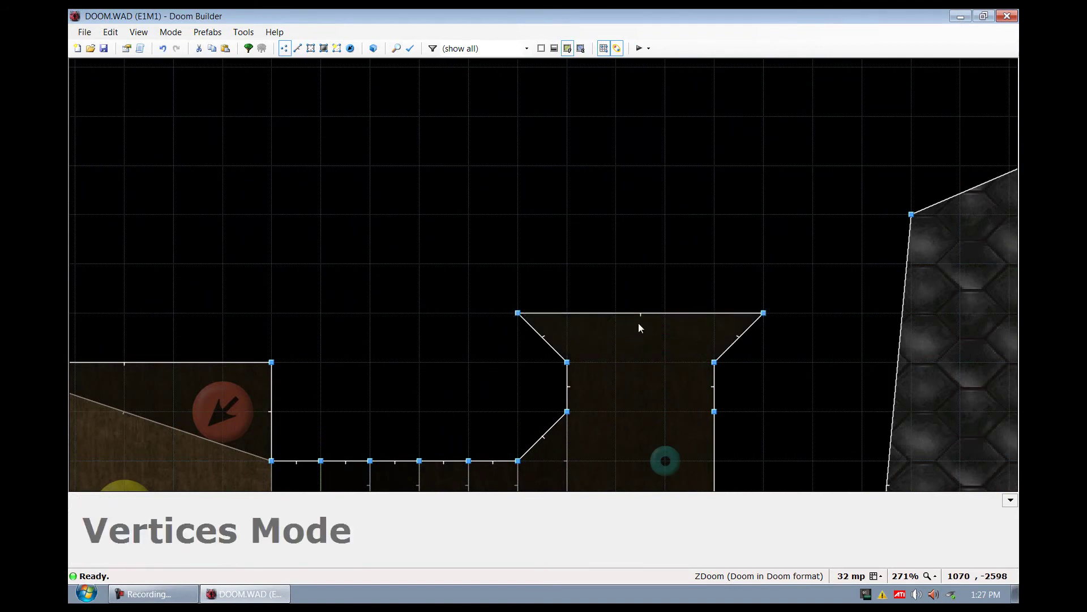
pyautogui.moveTo(703, 314); pyautogui.dragTo(763, 117, button='right')
pyautogui.moveTo(563, 312); pyautogui.dragTo(512, 128)
# Draw a dividing line across the full width of the new room and raise the brightness of its far sector to 255.
pyautogui.click(310, 48)
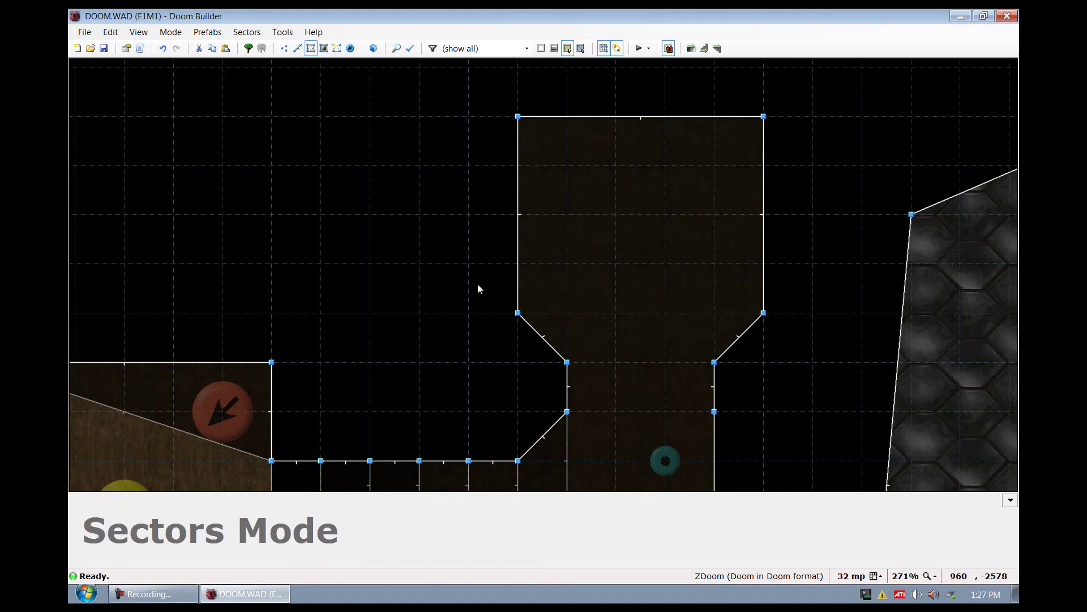
pyautogui.press('l')
pyautogui.press('d')
pyautogui.click(567, 264)
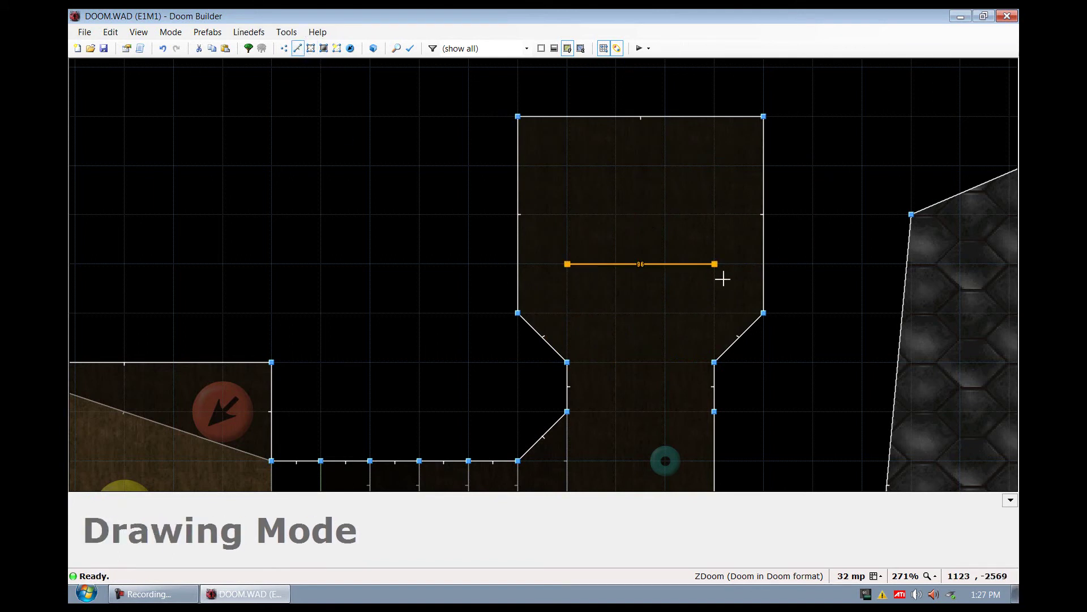
pyautogui.click(764, 264)
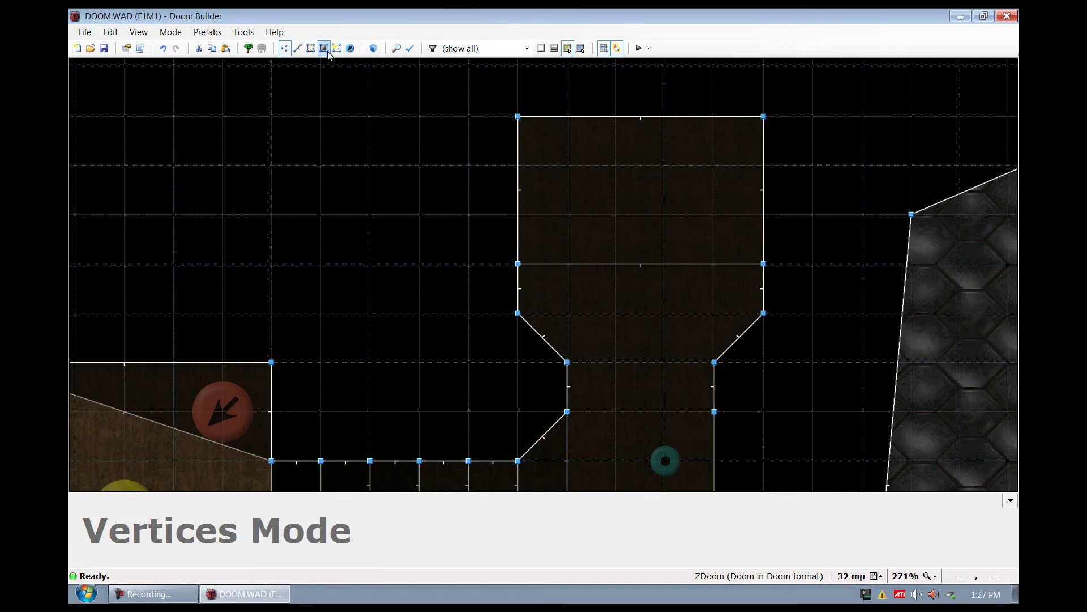
pyautogui.moveTo(637, 203); pyautogui.dragTo(639, 110, button='right')
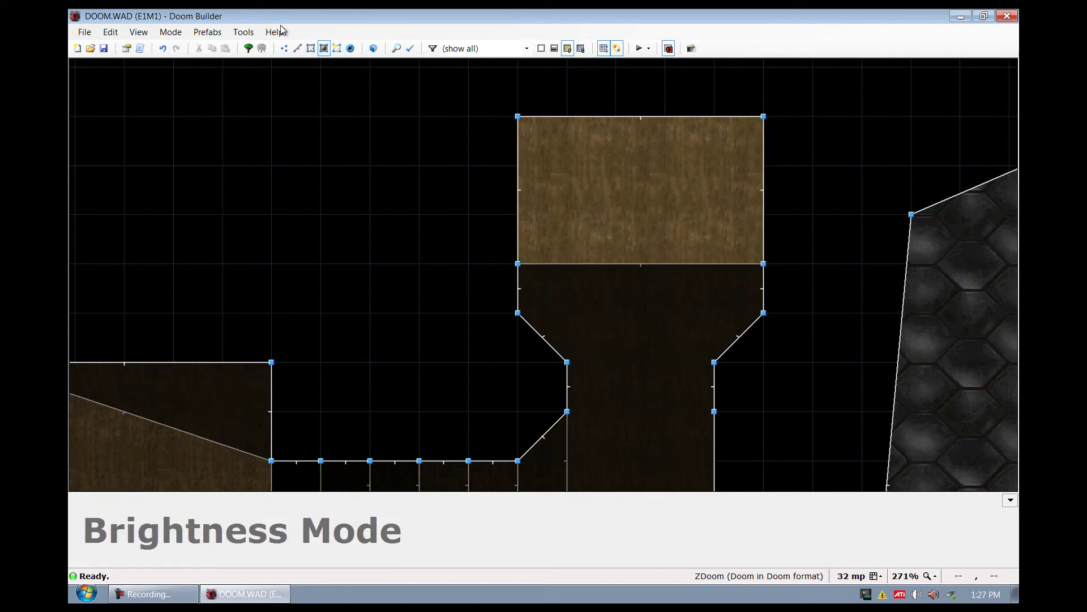
# In 3D view, give the bright sector the NUKAGE3 floor texture and the effect 5, Damage -5 or 10% health.
pyautogui.press('w')
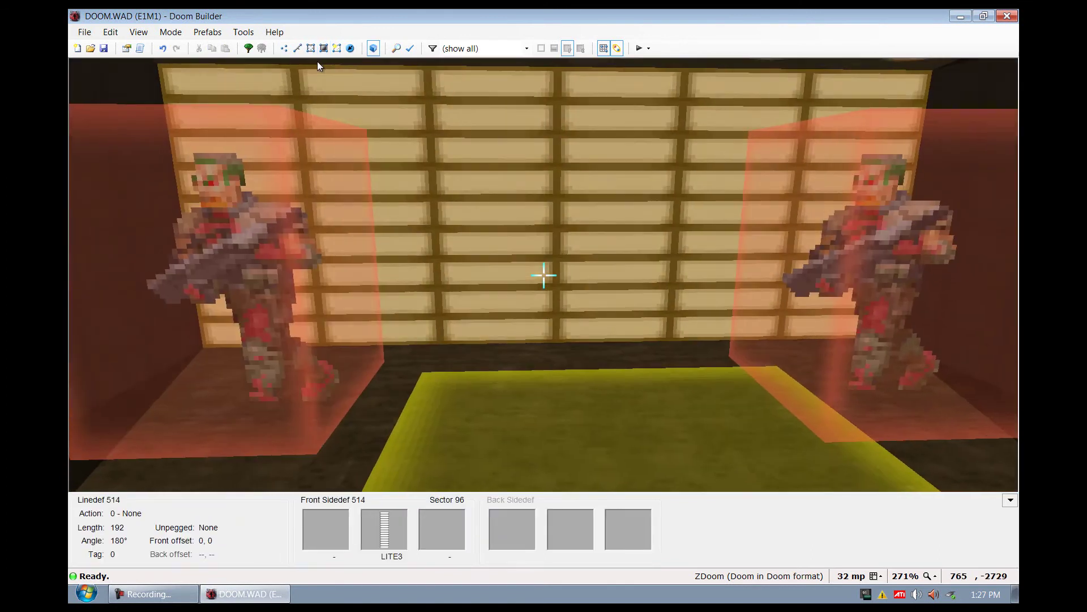
pyautogui.press('e')
pyautogui.press('e')
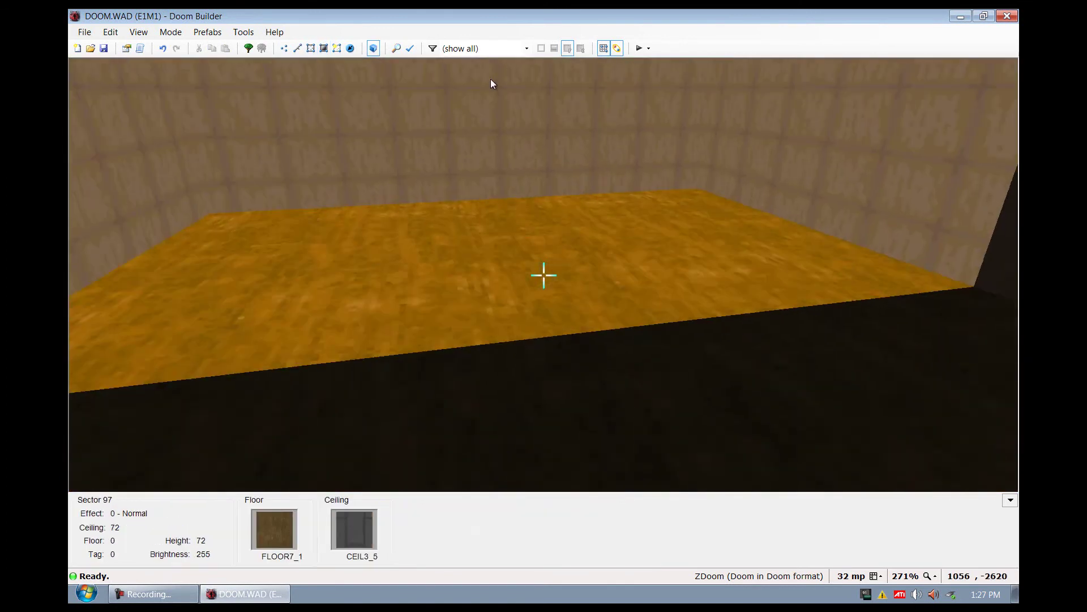
pyautogui.rightClick(544, 275)
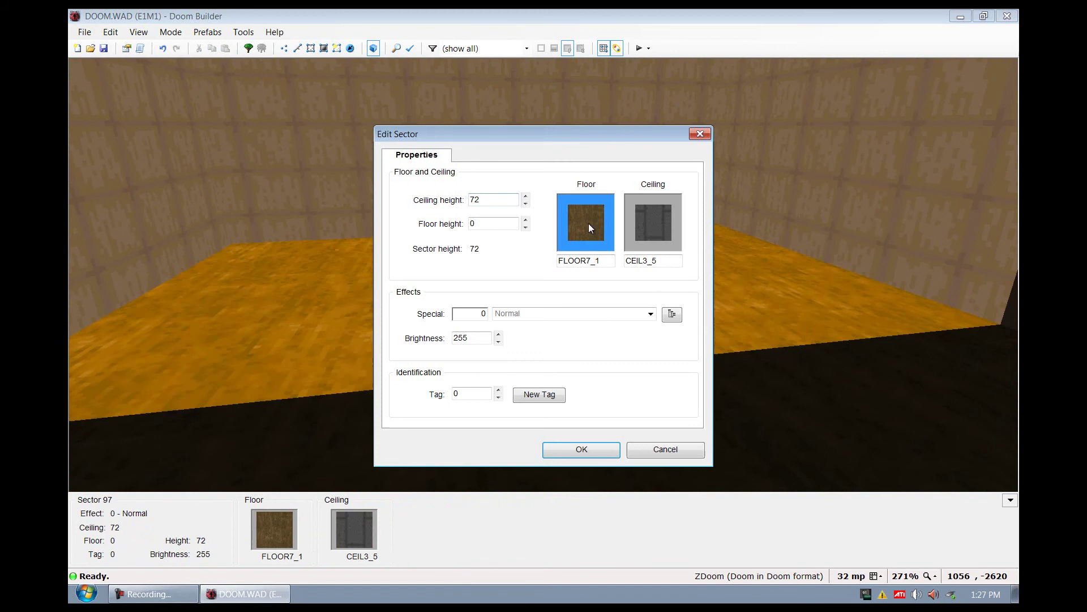
pyautogui.click(589, 223)
pyautogui.doubleClick(667, 326)
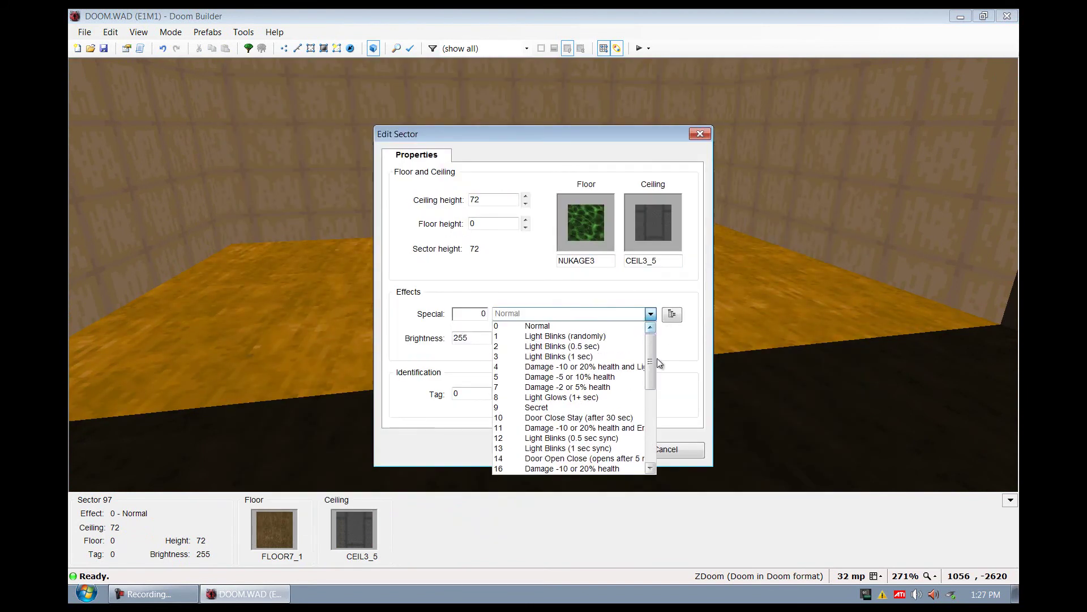
pyautogui.moveTo(651, 366); pyautogui.dragTo(651, 369)
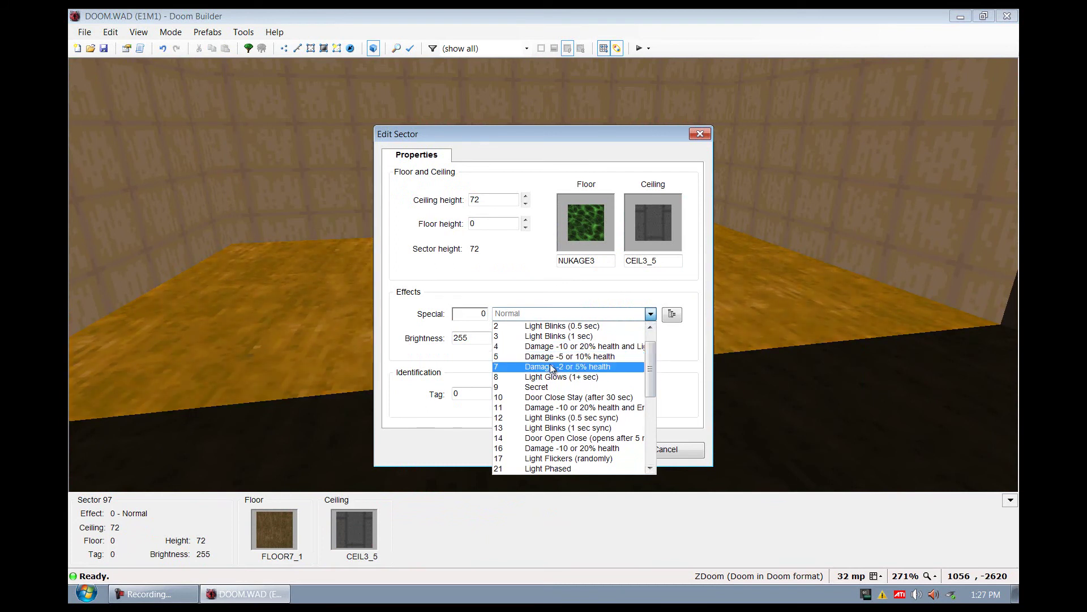
pyautogui.click(551, 357)
pyautogui.click(571, 450)
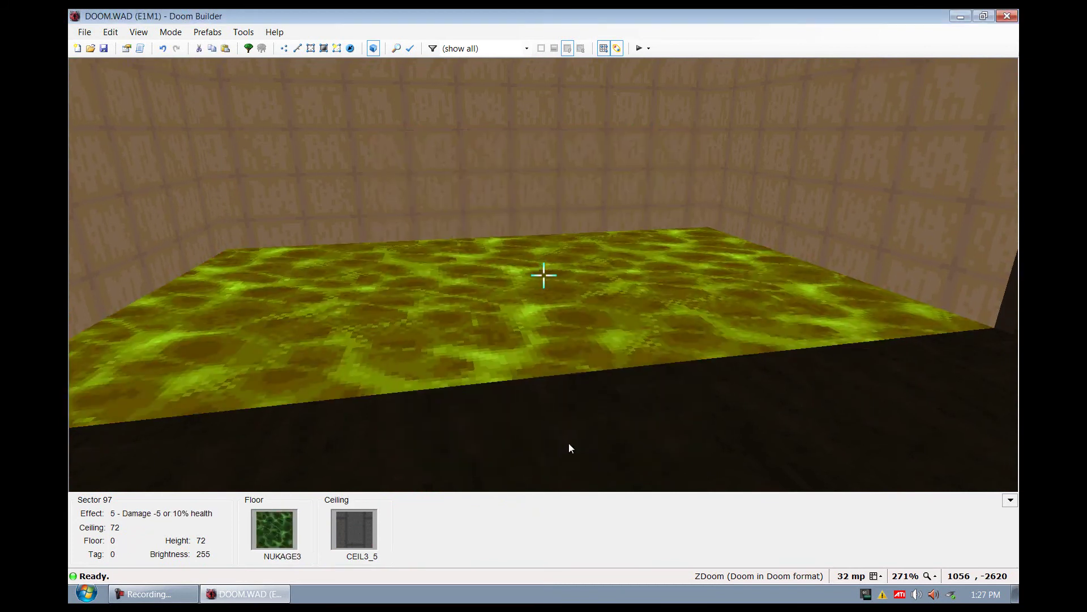
# Run the map in ZDoom and walk from the start across to the new nukage pool.
pyautogui.press('w')
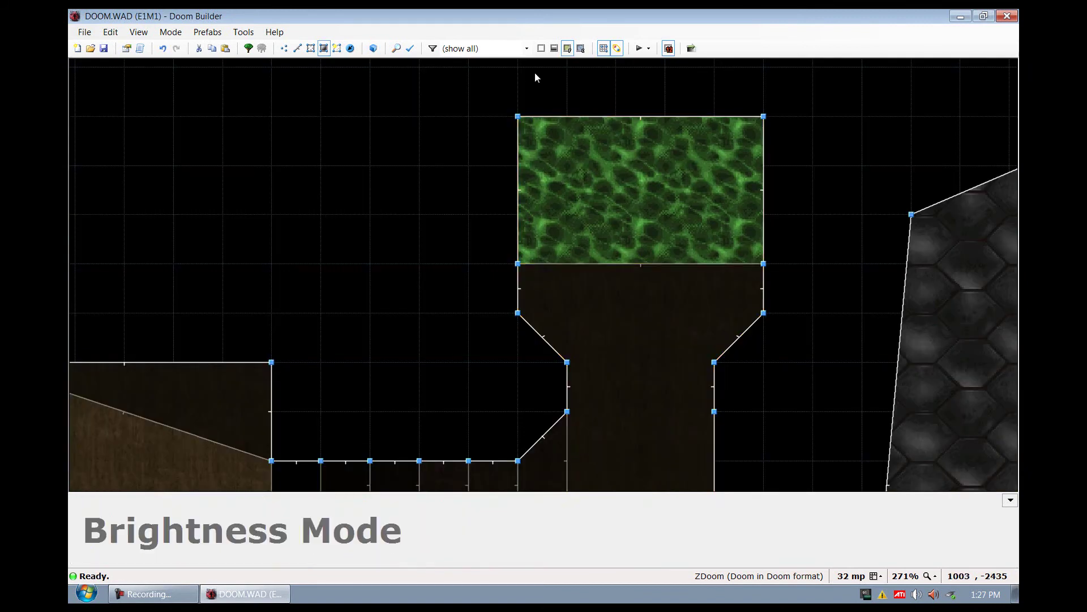
pyautogui.click(638, 49)
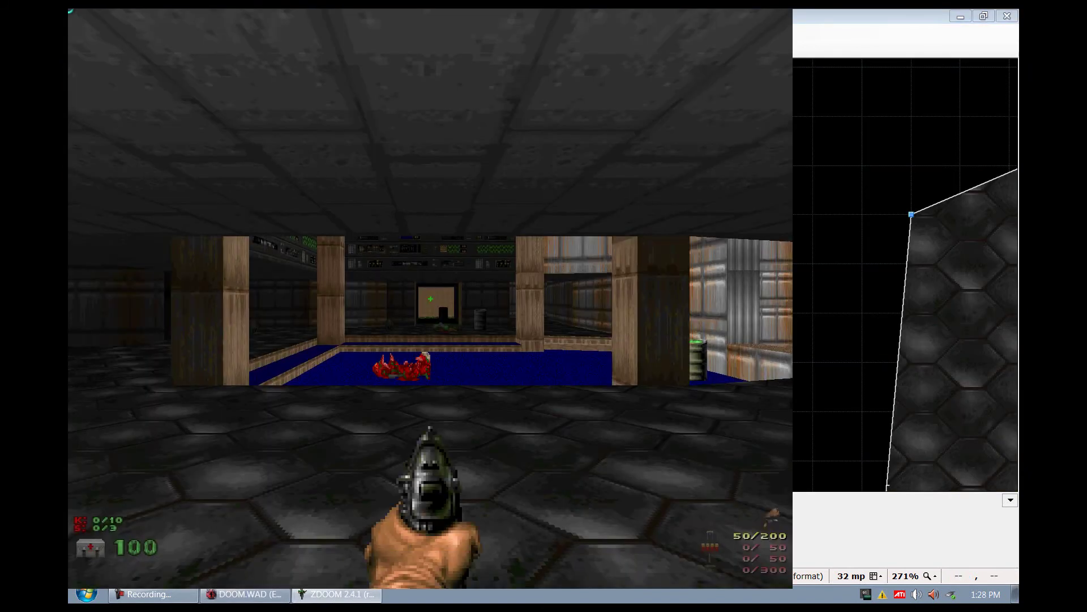
pyautogui.press('w')
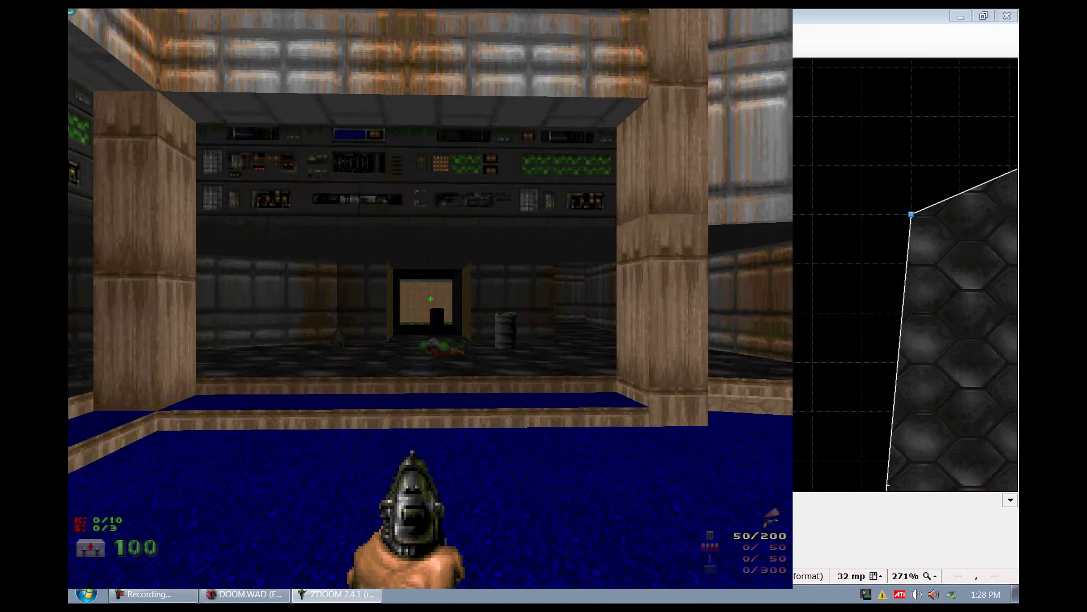
pyautogui.press('w')
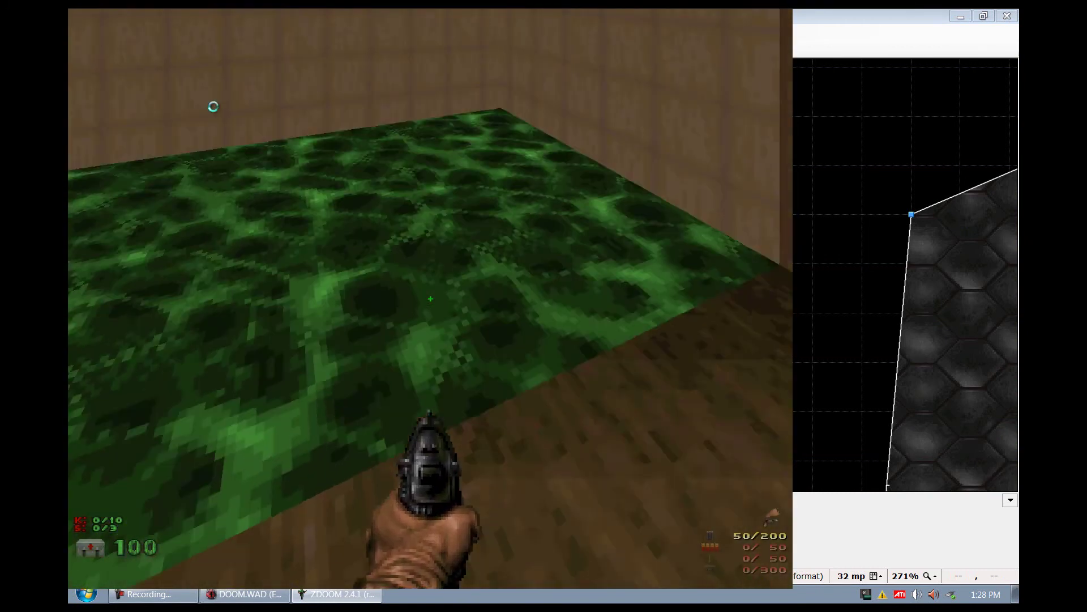
# Stand in the nukage until the player's health runs out, and quit the ZDoom test.
pyautogui.press('w')
pyautogui.press('Right')
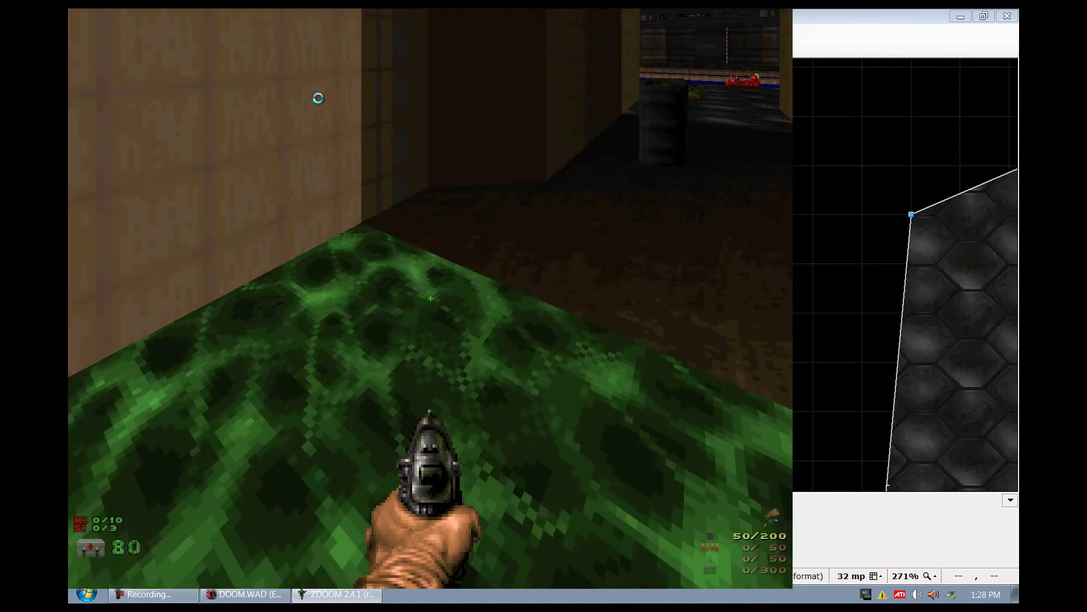
pyautogui.press('Left')
pyautogui.press('Up')
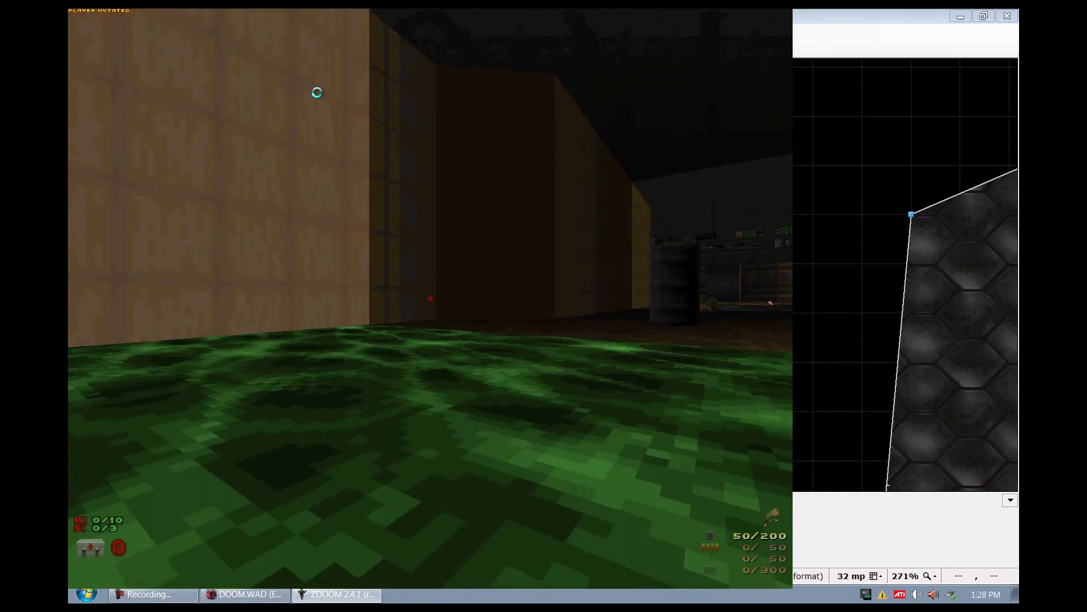
pyautogui.press('Escape')
pyautogui.press('Up')
pyautogui.press('Return')
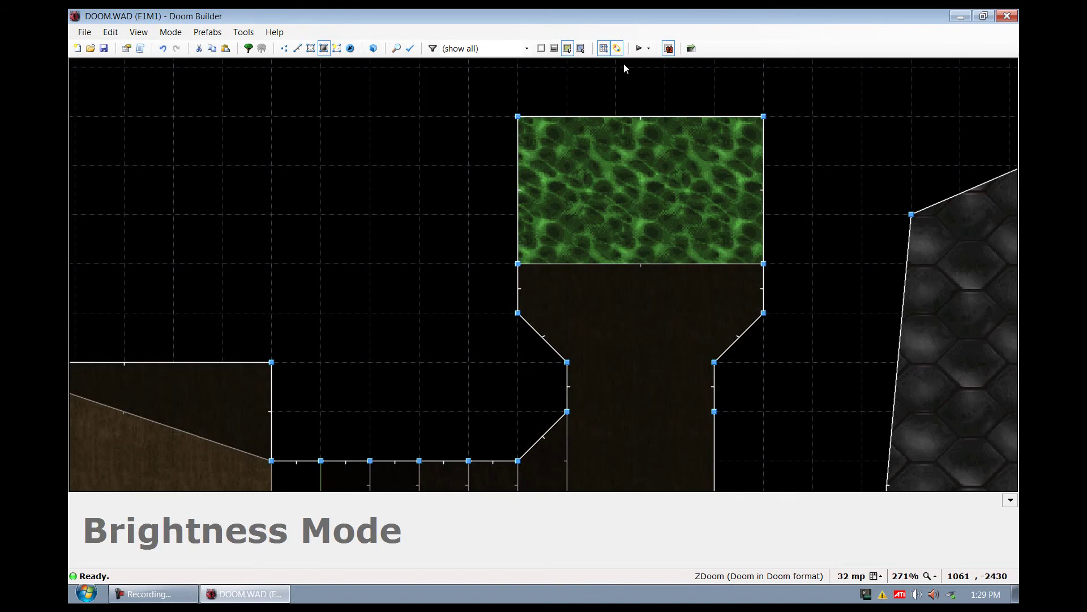
# Lower the nukage floor to -8 and texture the exposed edge of the adjoining floor with FLAT5_5.
pyautogui.press('w')
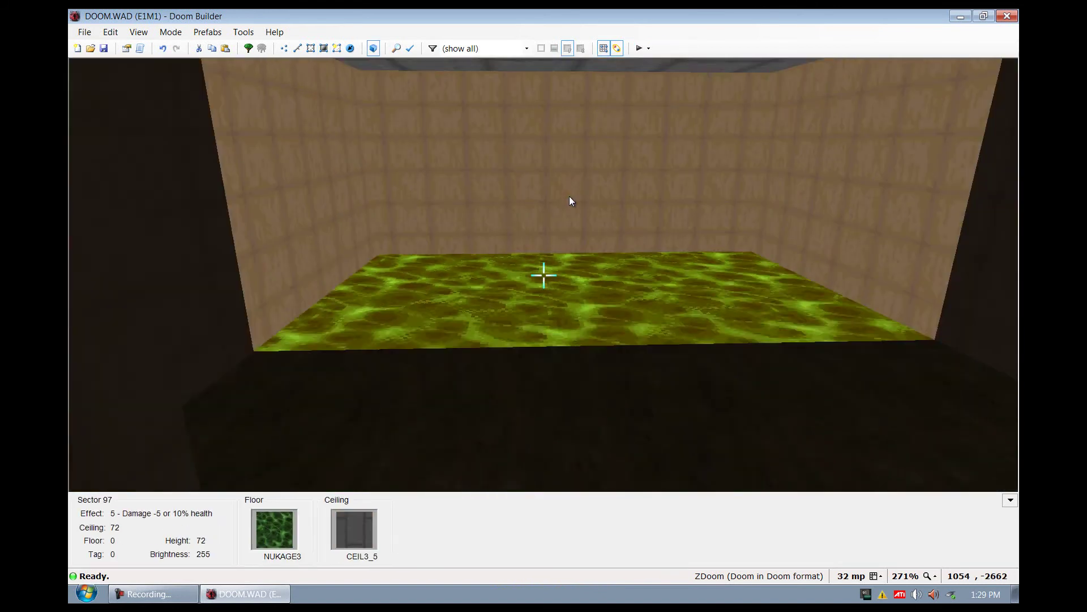
pyautogui.scroll(-1, 754, 226)
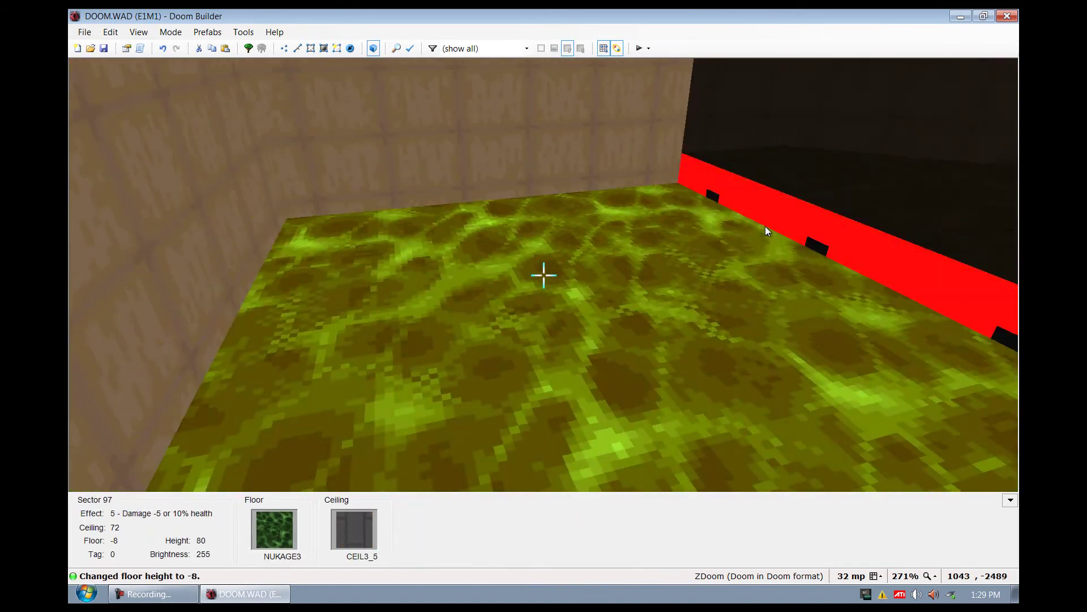
pyautogui.rightClick(846, 224)
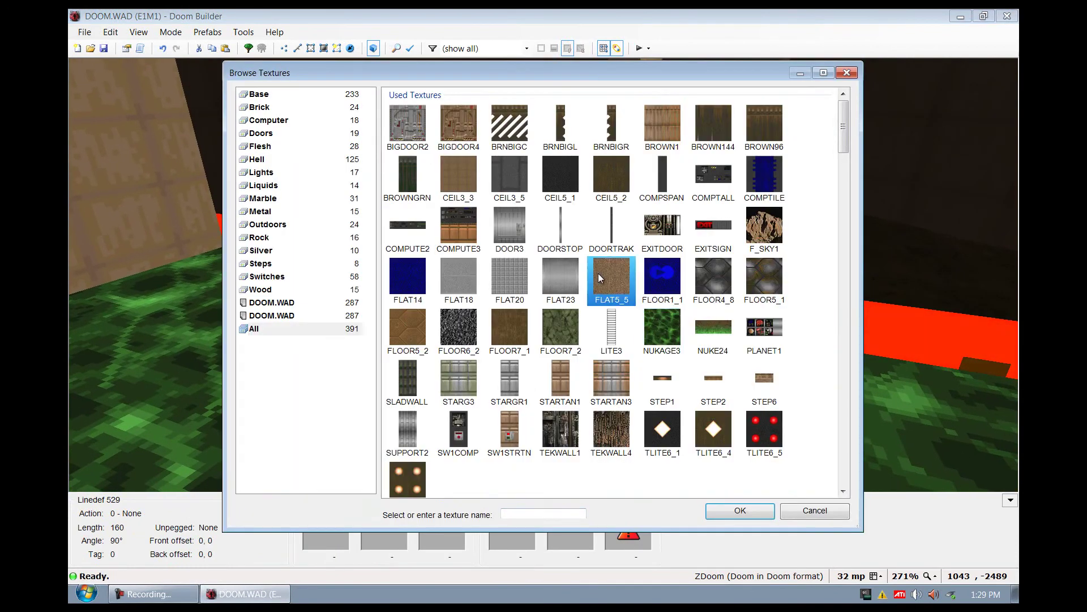
pyautogui.doubleClick(598, 273)
pyautogui.click(616, 444)
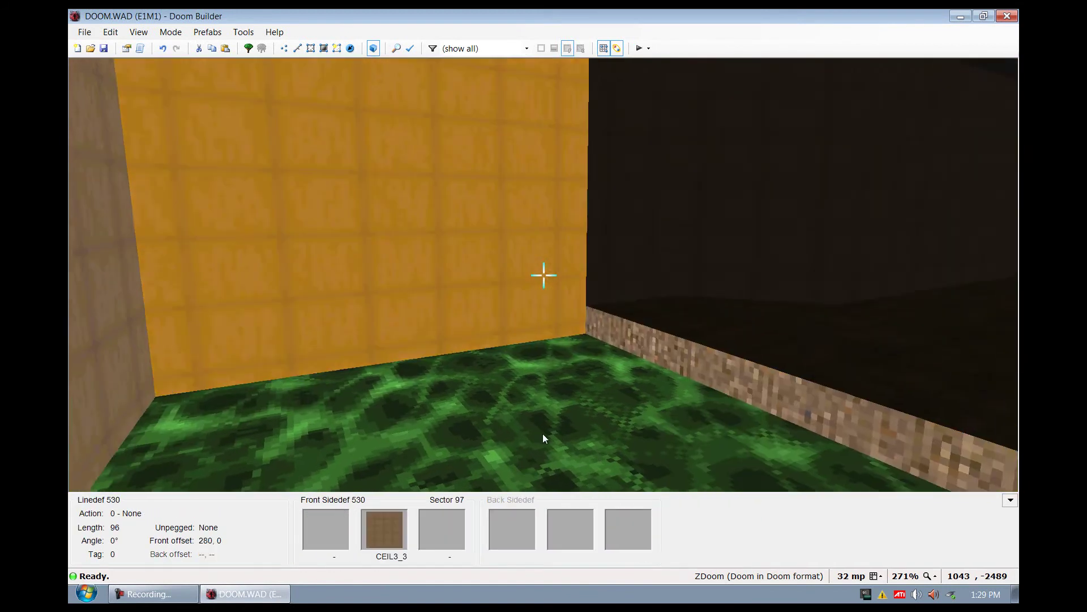
# Draw a rectangular sector of 96 by 64 units inside the nukage pool, against the edge facing the landing.
pyautogui.press('w')
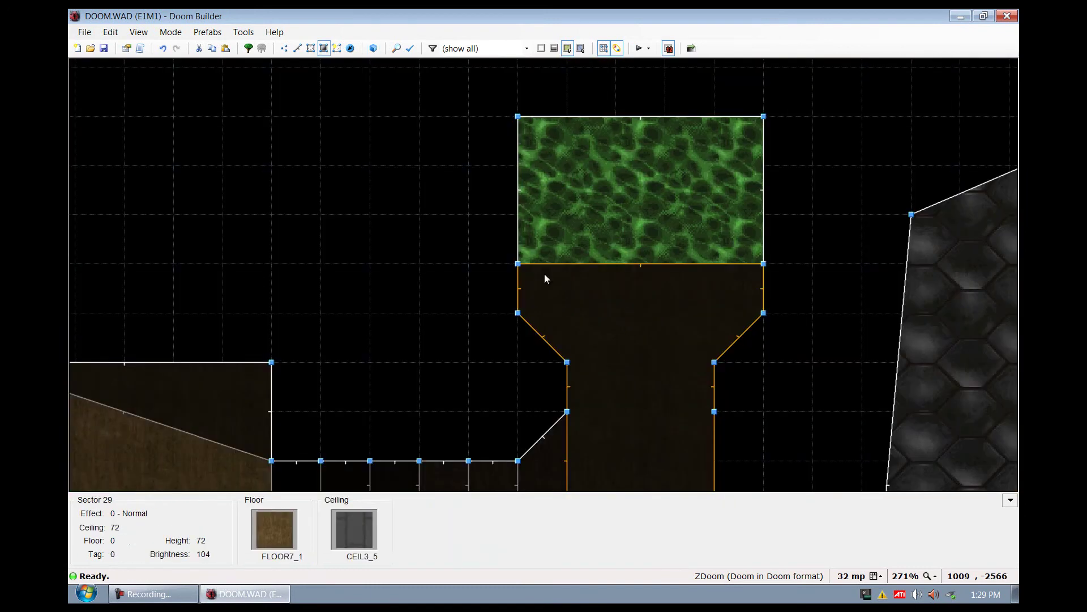
pyautogui.press('q')
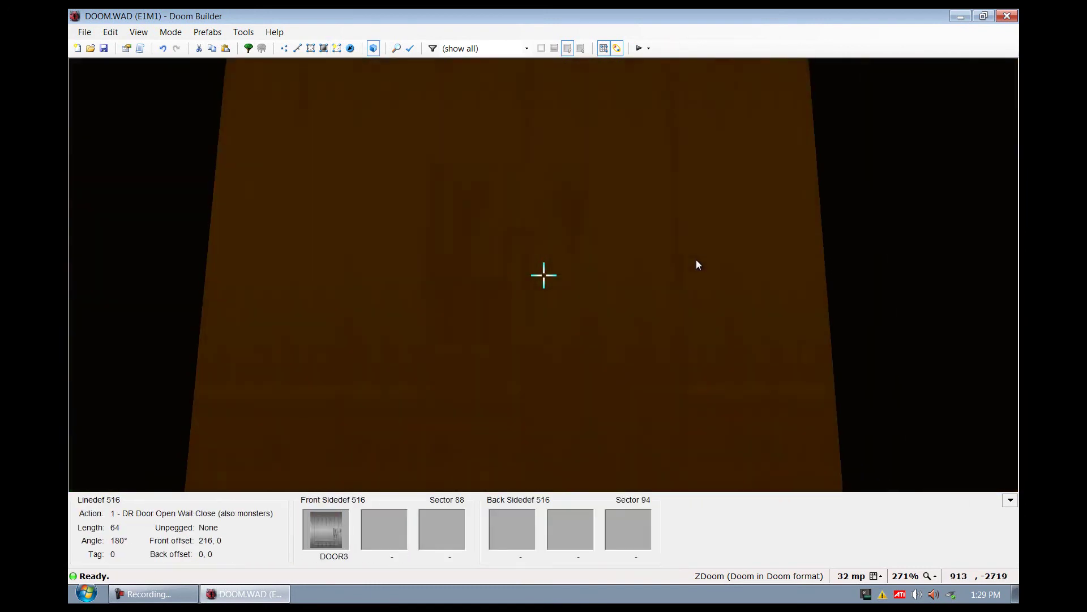
pyautogui.press('q')
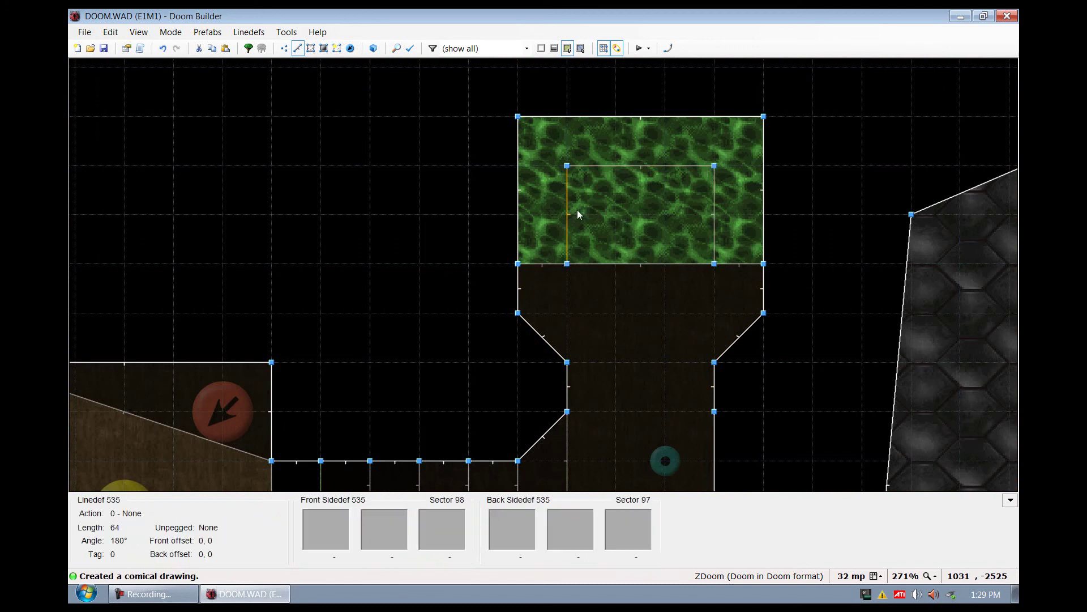
# Raise the ceiling of the inner rectangular sector above the nukage to 120 in 3D view.
pyautogui.press('q')
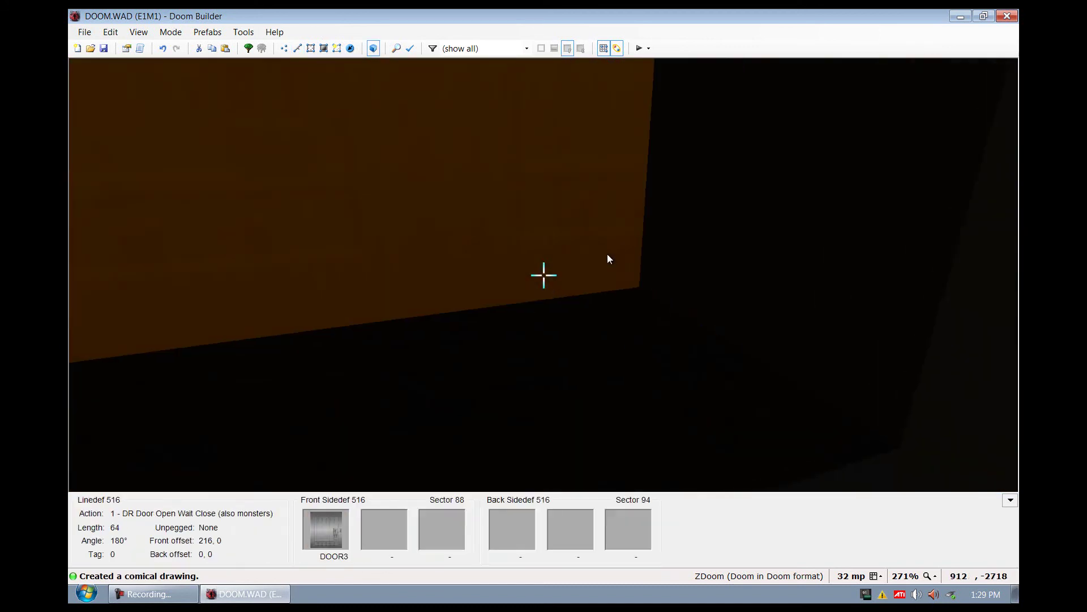
pyautogui.press('d')
pyautogui.press('e')
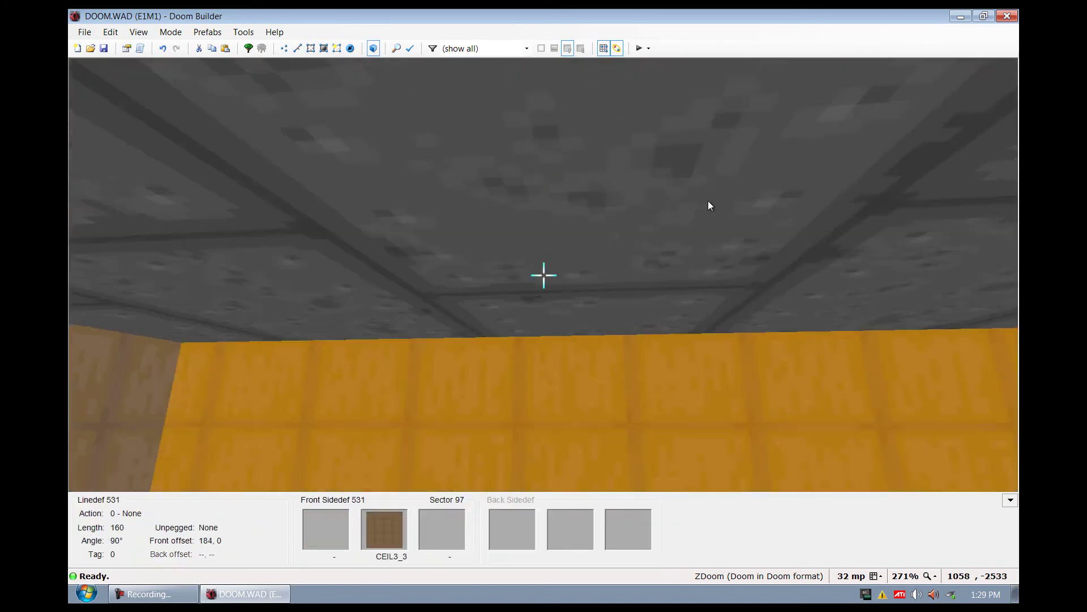
pyautogui.press('d')
pyautogui.press('f')
pyautogui.scroll(2, 599, 158)
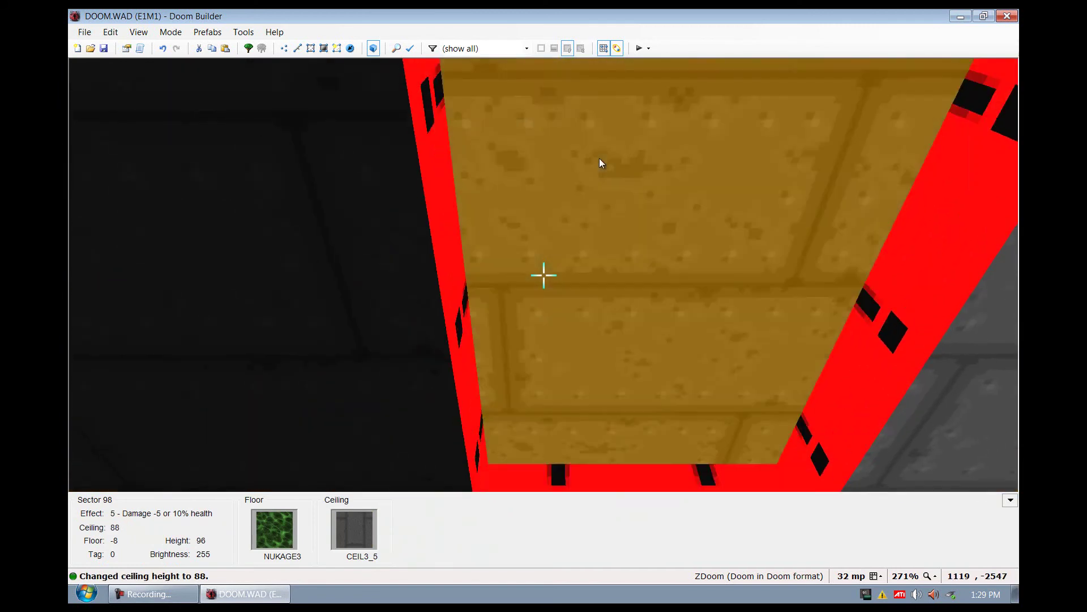
pyautogui.scroll(1, 600, 163)
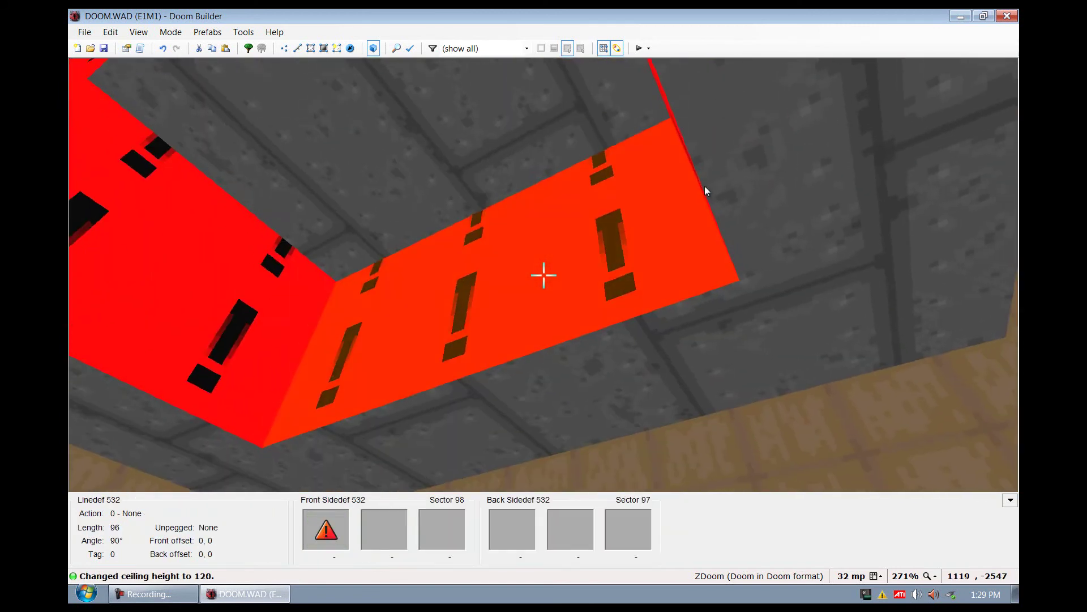
# Set the upper texture of one side of the raised ceiling recess to BROWN1 and paste it onto the other sides.
pyautogui.press('f')
pyautogui.rightClick(726, 206)
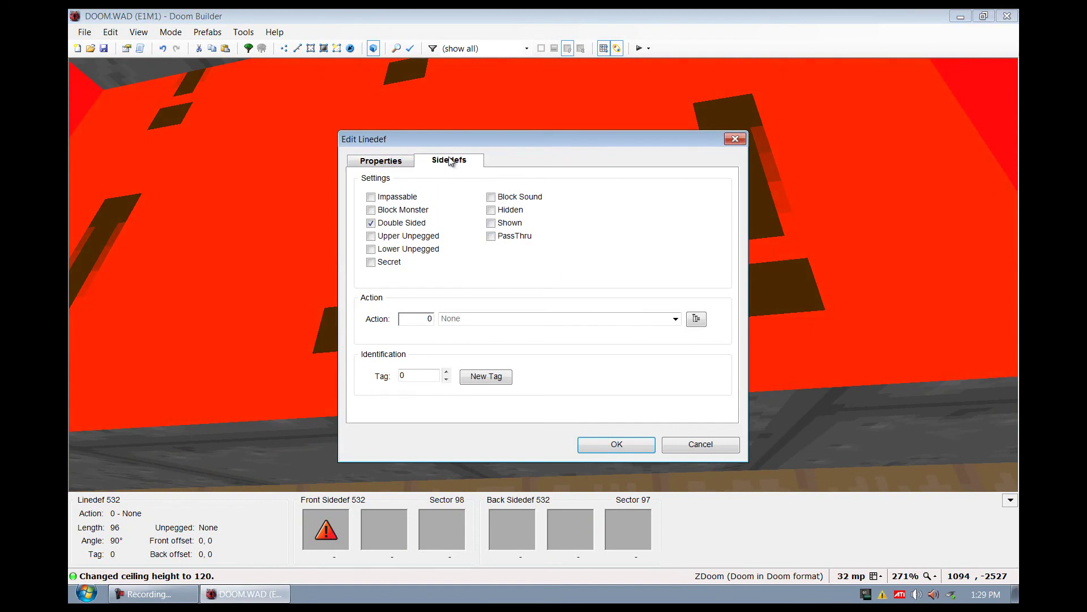
pyautogui.click(559, 229)
pyautogui.doubleClick(674, 117)
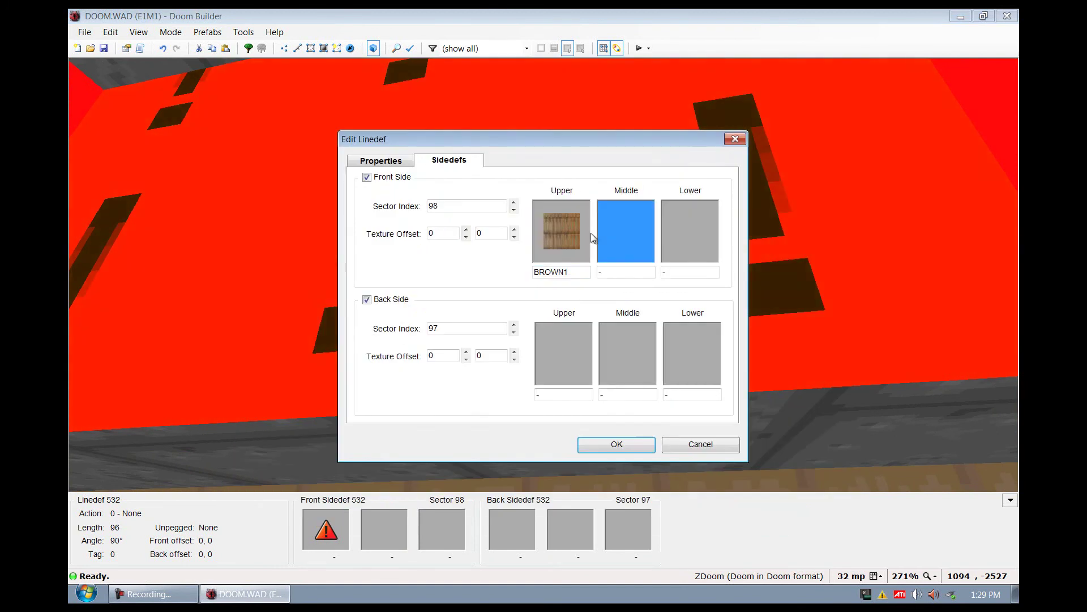
pyautogui.click(634, 444)
pyautogui.hotkey('ctrl', 'v')
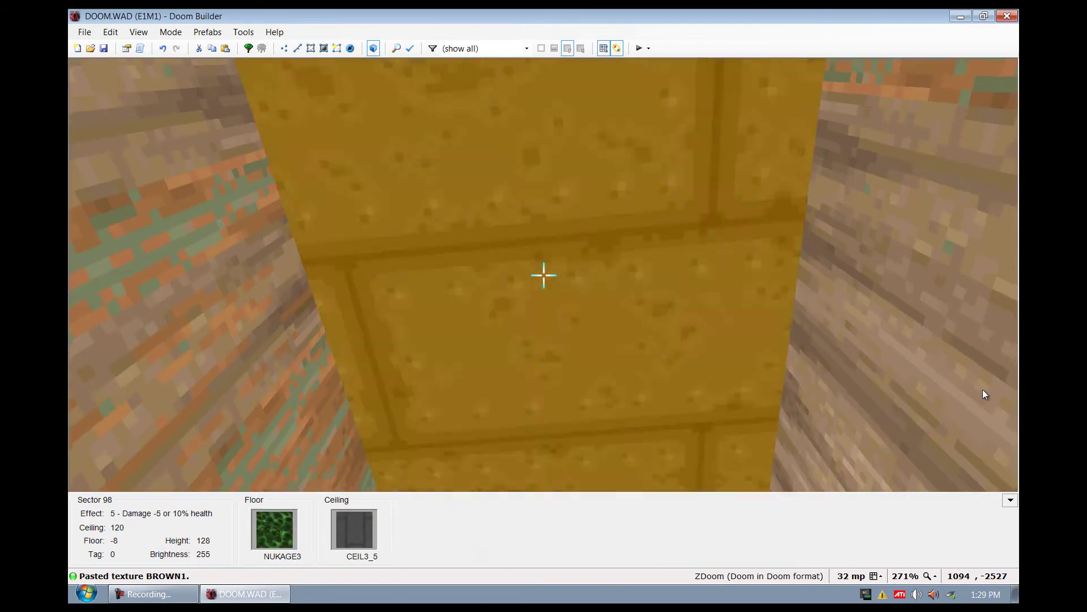
# Set the ceiling flat of the raised recess sector above the nukage to F_SKY1.
pyautogui.rightClick(544, 275)
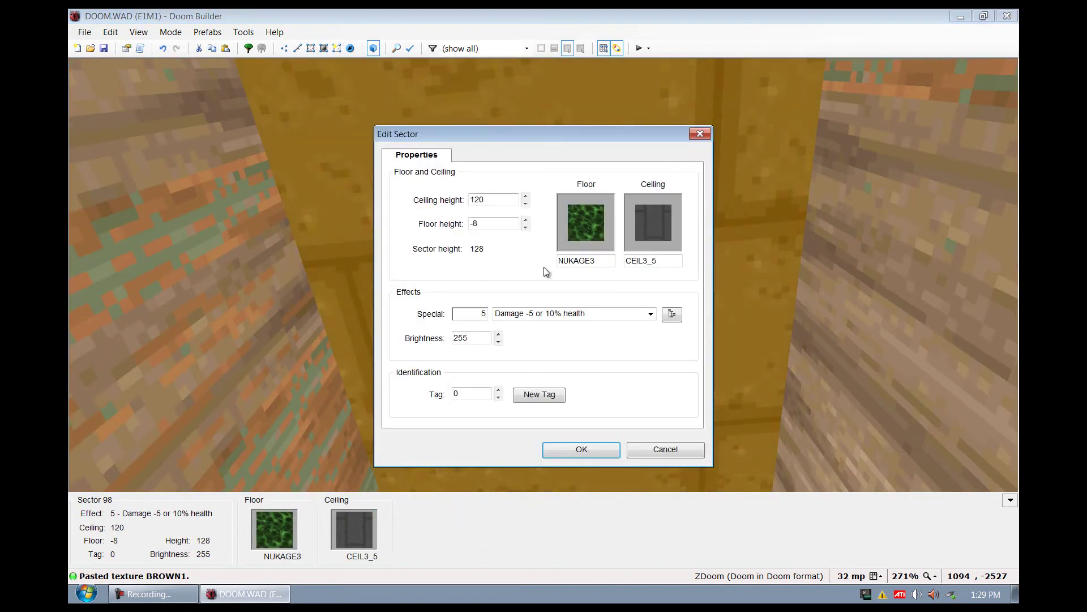
pyautogui.click(650, 229)
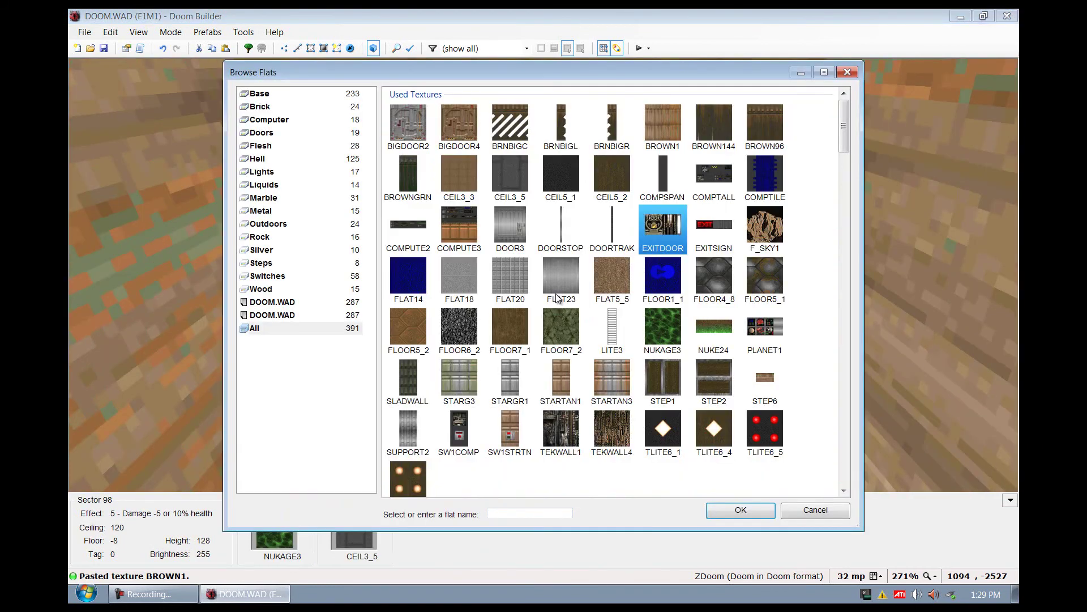
pyautogui.scroll(-1, 669, 362)
pyautogui.scroll(1, 666, 358)
pyautogui.doubleClick(777, 234)
pyautogui.click(582, 447)
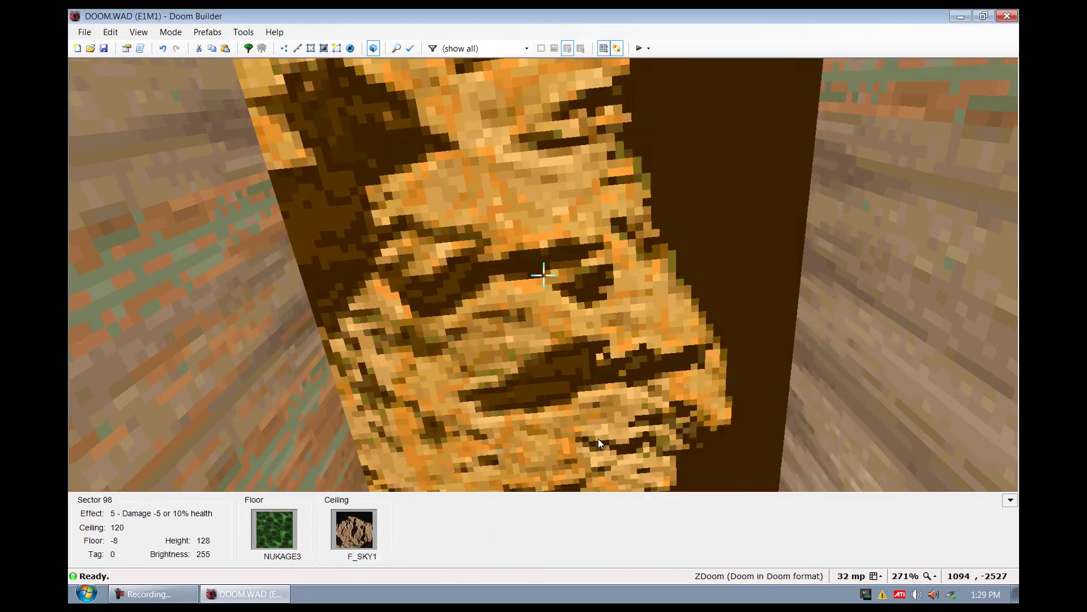
# Launch the map in ZDoom, walk to the nukage room, and examine the sky opening from several angles, firing at its wall.
pyautogui.press('w')
pyautogui.click(643, 53)
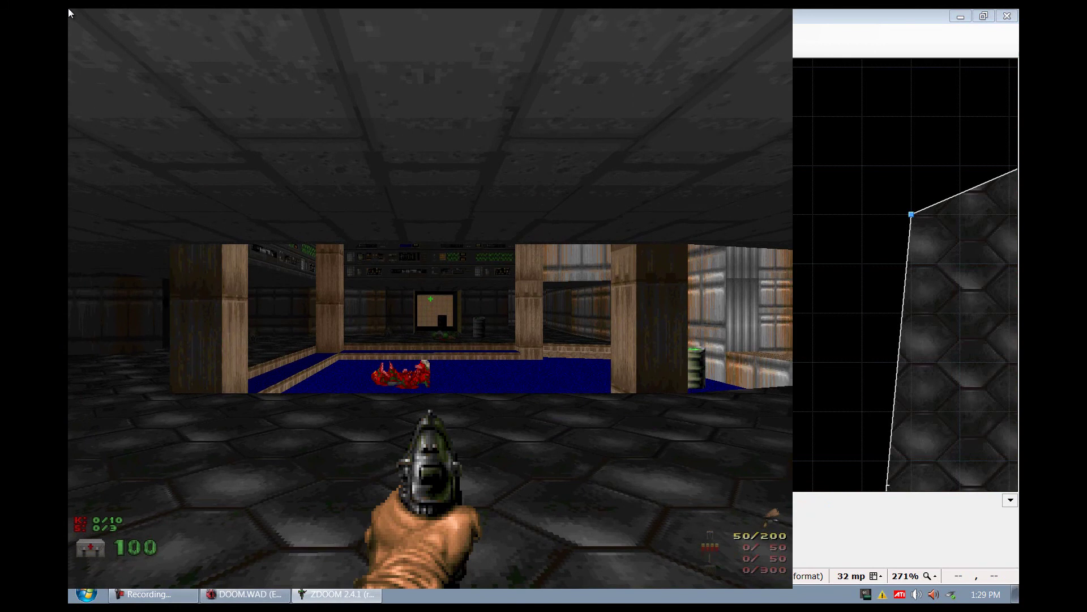
pyautogui.press('w')
pyautogui.press('w')
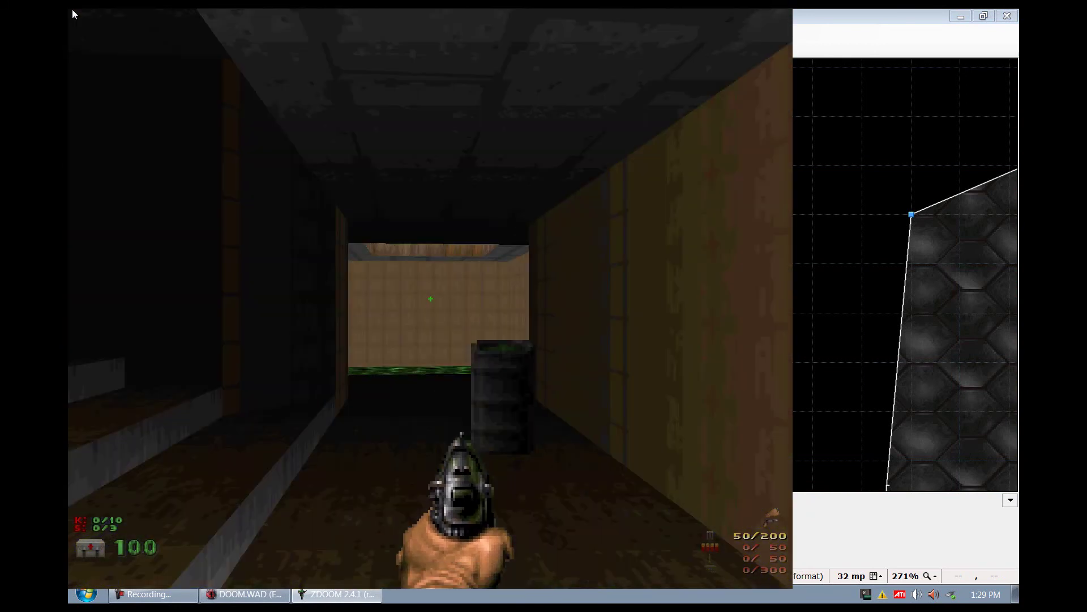
pyautogui.press('Left')
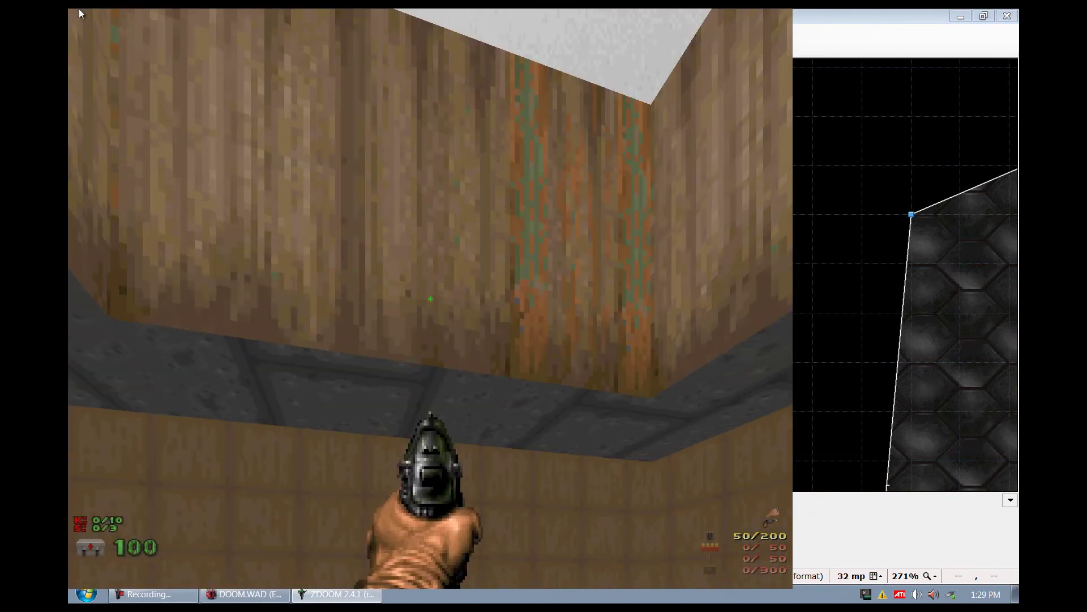
pyautogui.press('d')
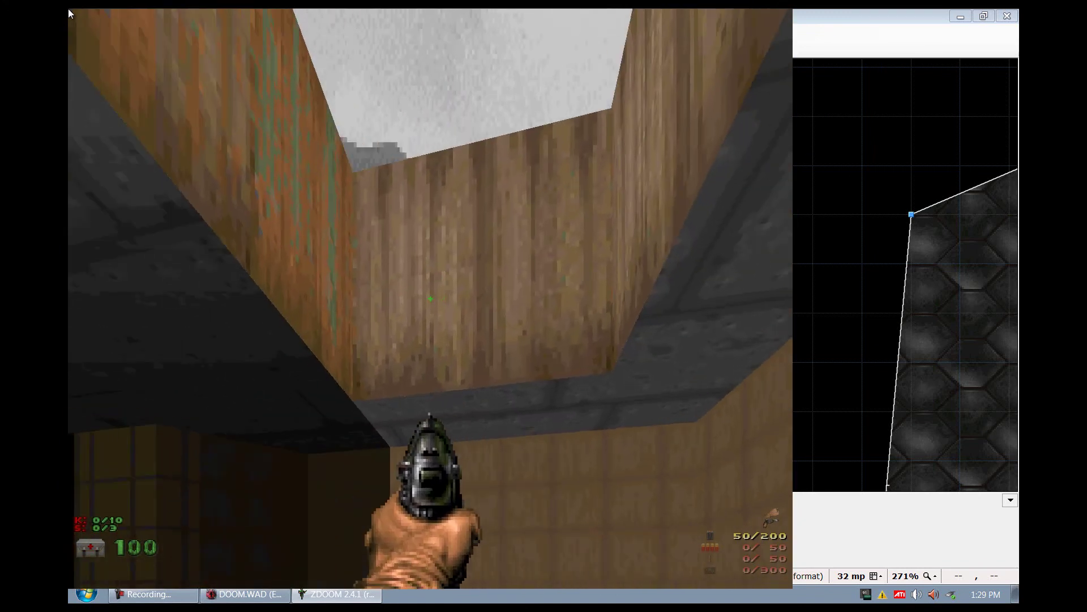
pyautogui.press('s')
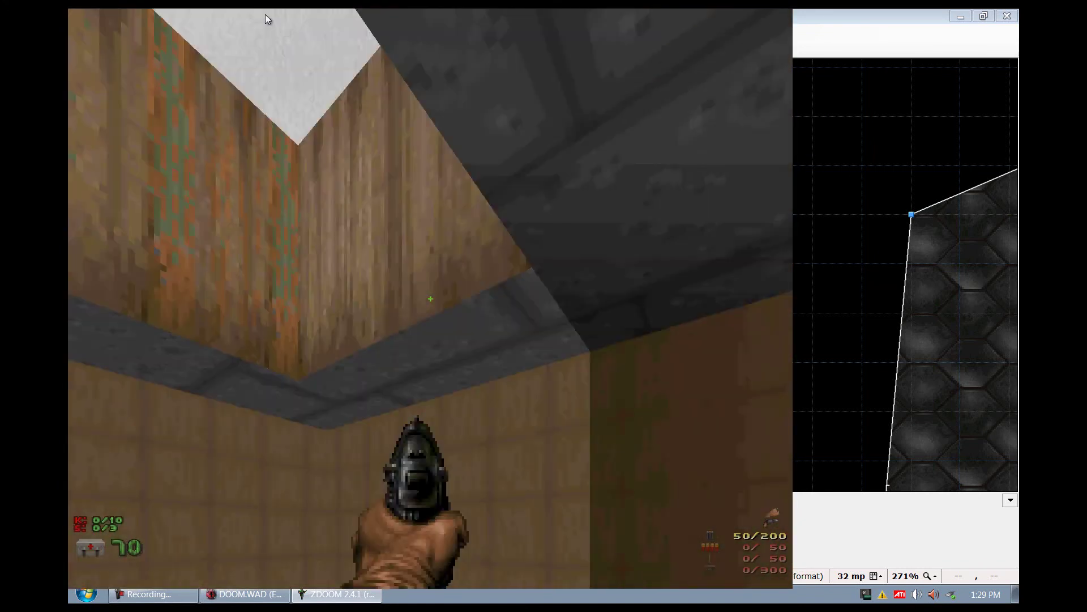
pyautogui.press('s')
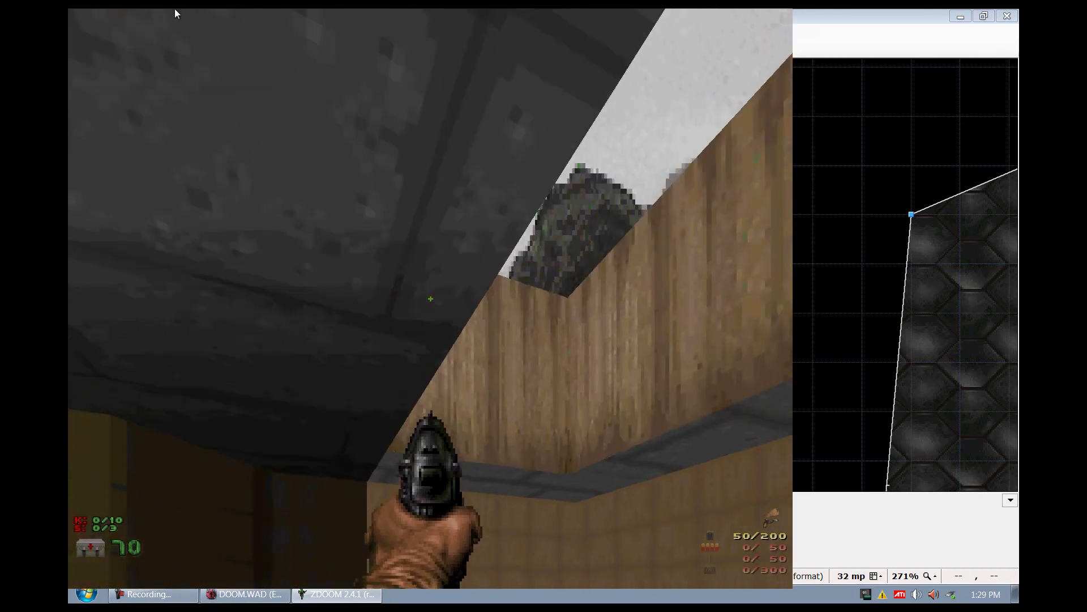
pyautogui.click(187, 11)
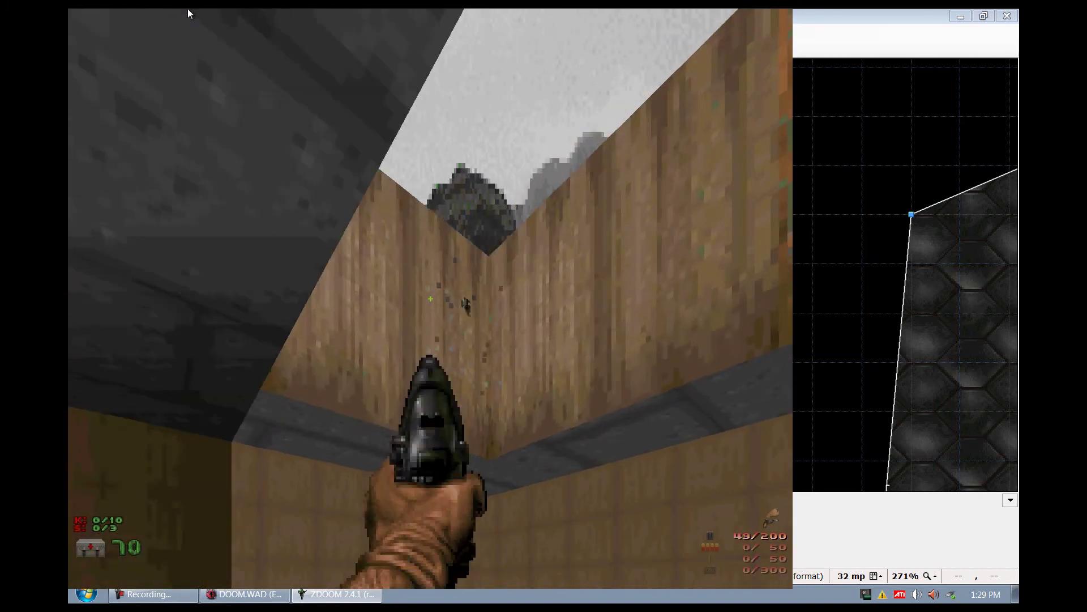
pyautogui.click(199, 13)
# Walk out of the nukage room through the blue-floored hall and collect the armor up the stairs.
pyautogui.press('d')
pyautogui.press('w')
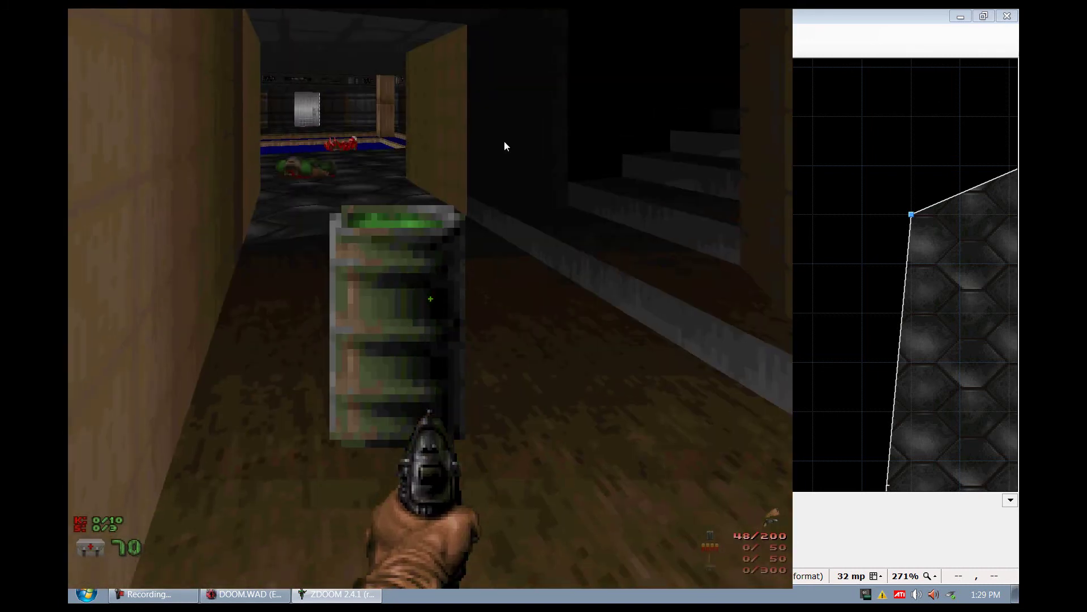
pyautogui.press('Up')
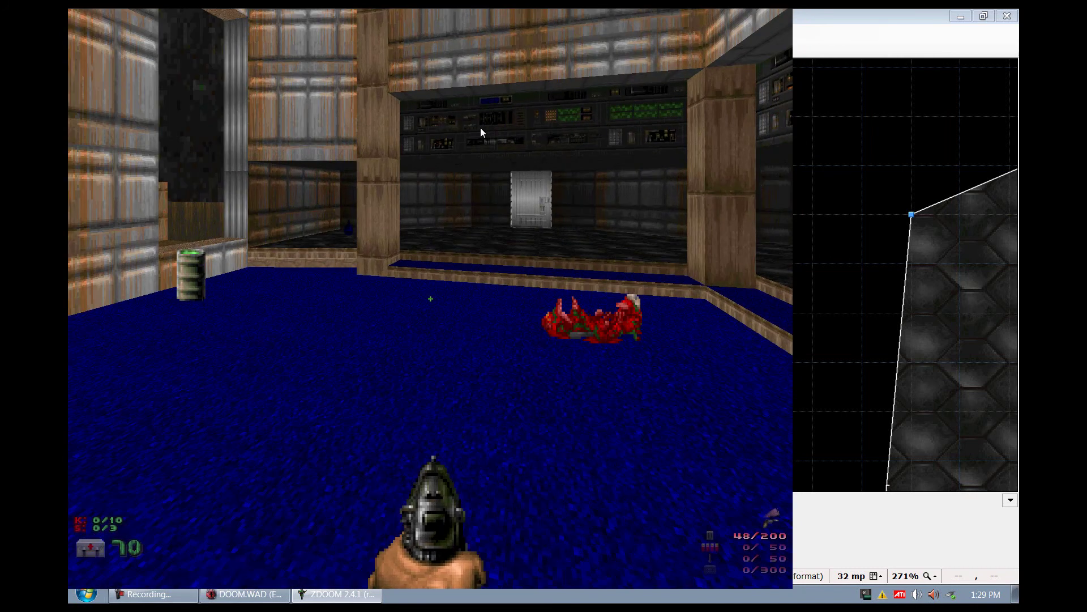
pyautogui.press('Right')
pyautogui.press('Right')
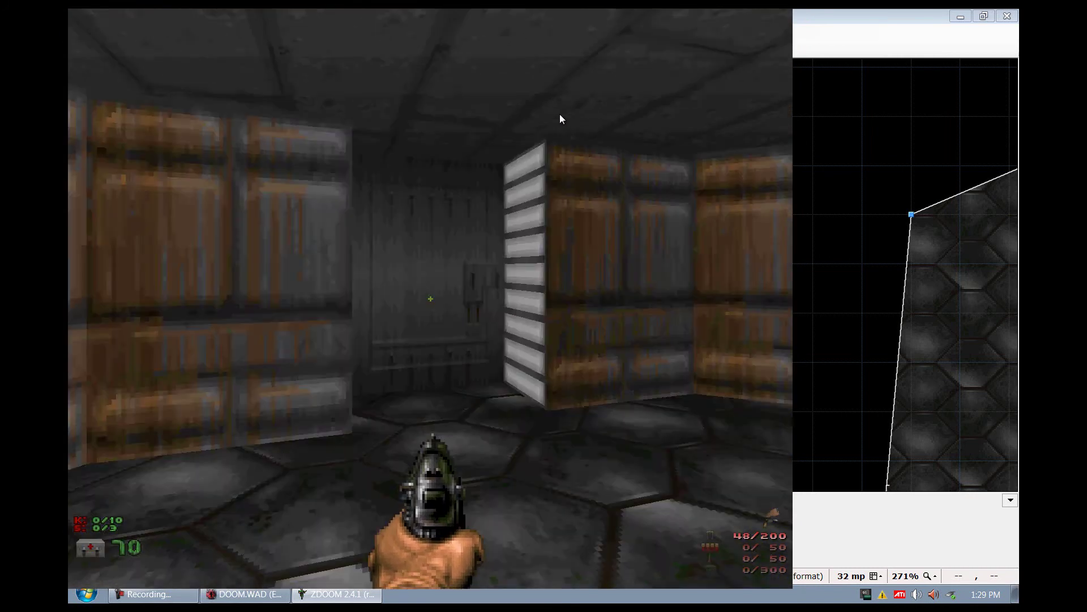
pyautogui.press('Left')
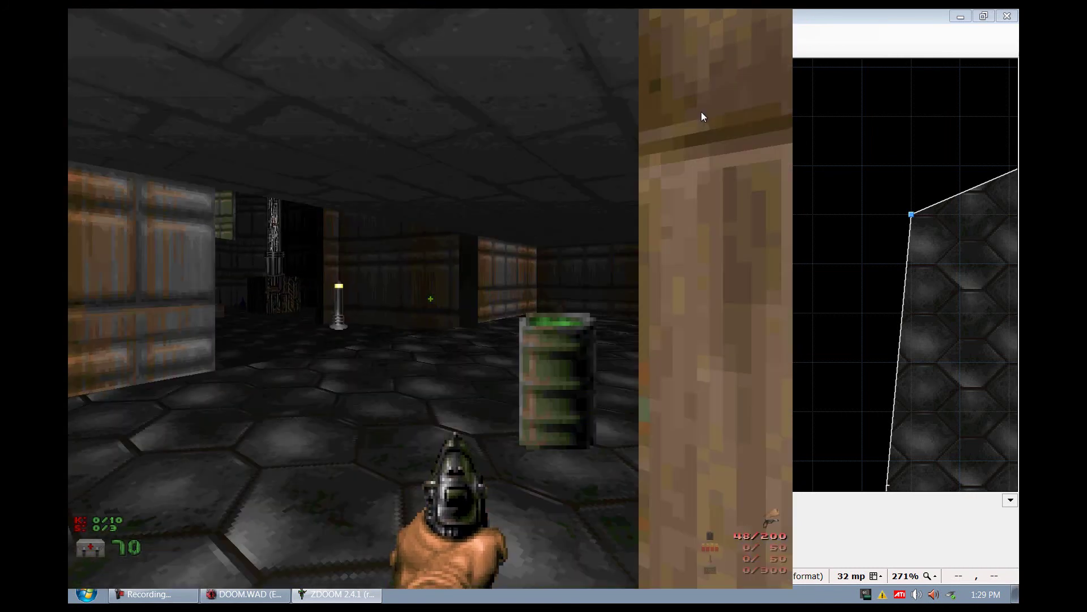
pyautogui.press('Up')
pyautogui.press('Left')
pyautogui.press('Up')
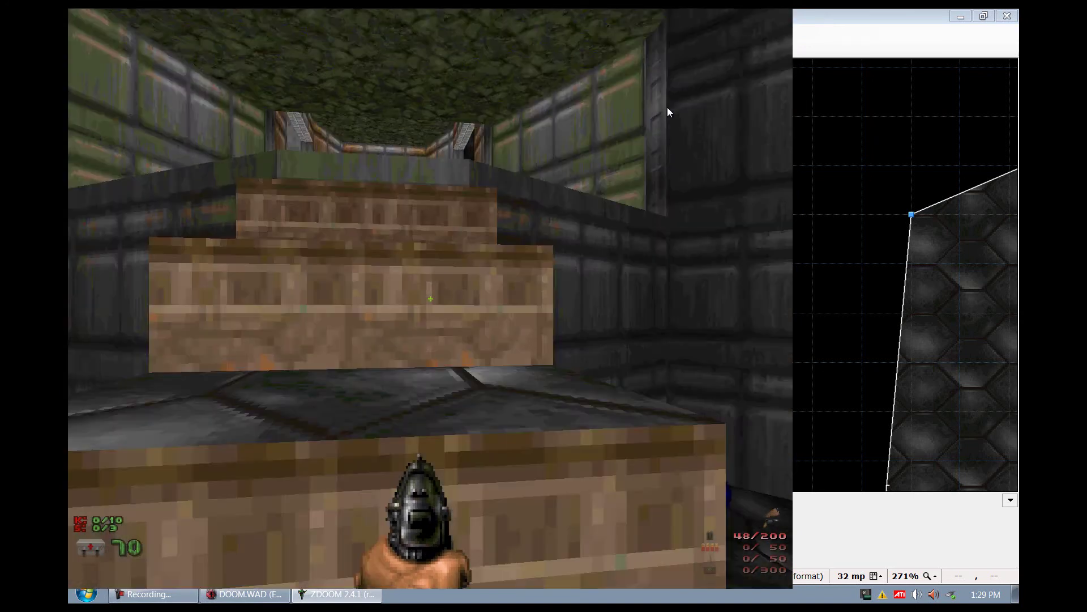
pyautogui.press('Left')
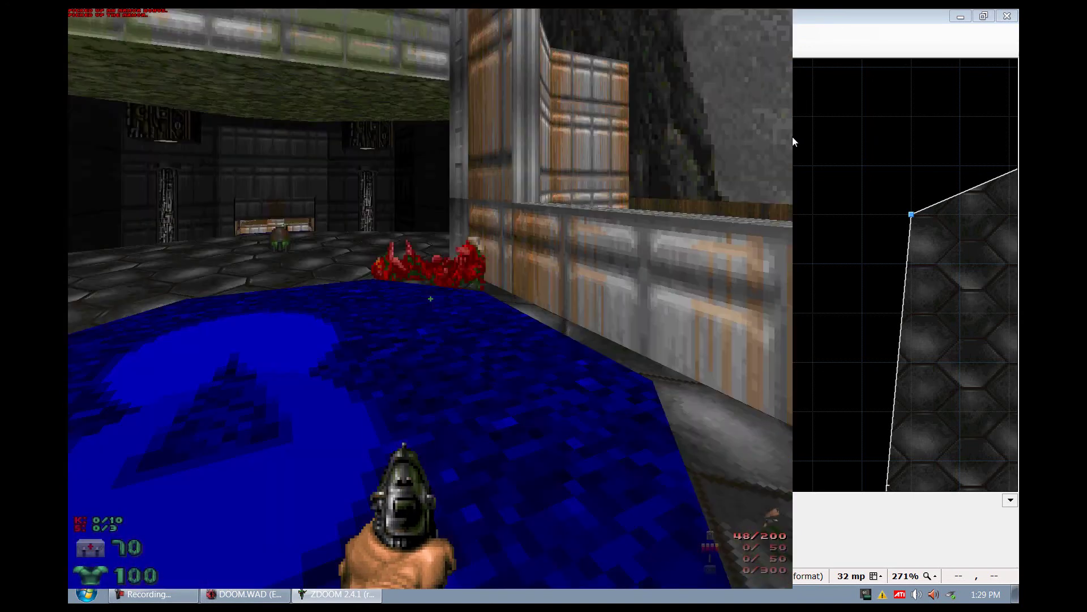
pyautogui.press('Up')
pyautogui.press('Up')
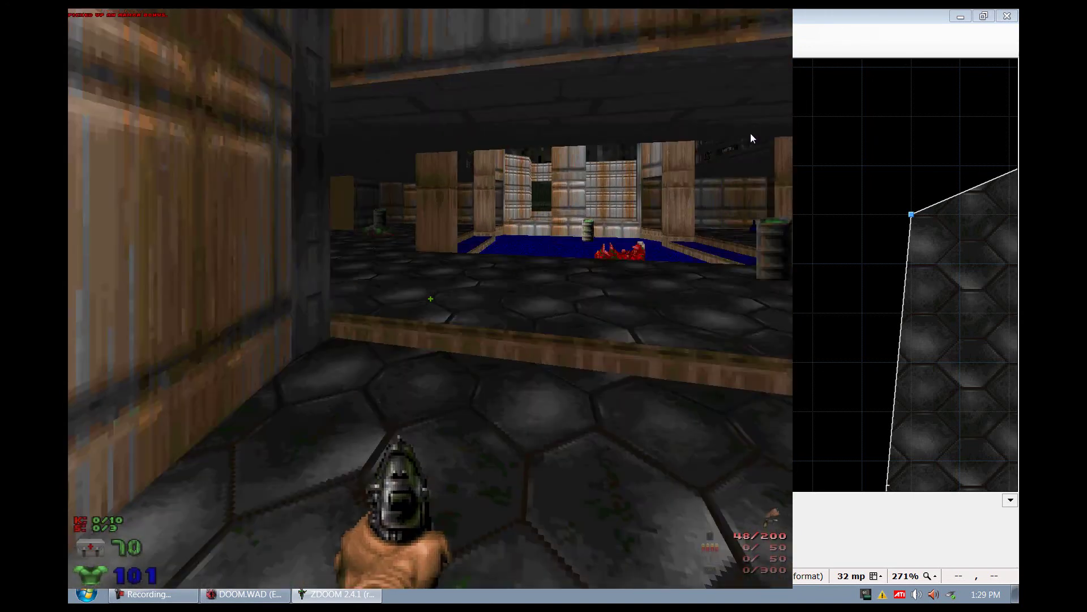
# Return to the new passage and view the nukage room from its entrance, then face the main hall.
pyautogui.press('Right')
pyautogui.press('Up')
pyautogui.press('Right')
pyautogui.press('Left')
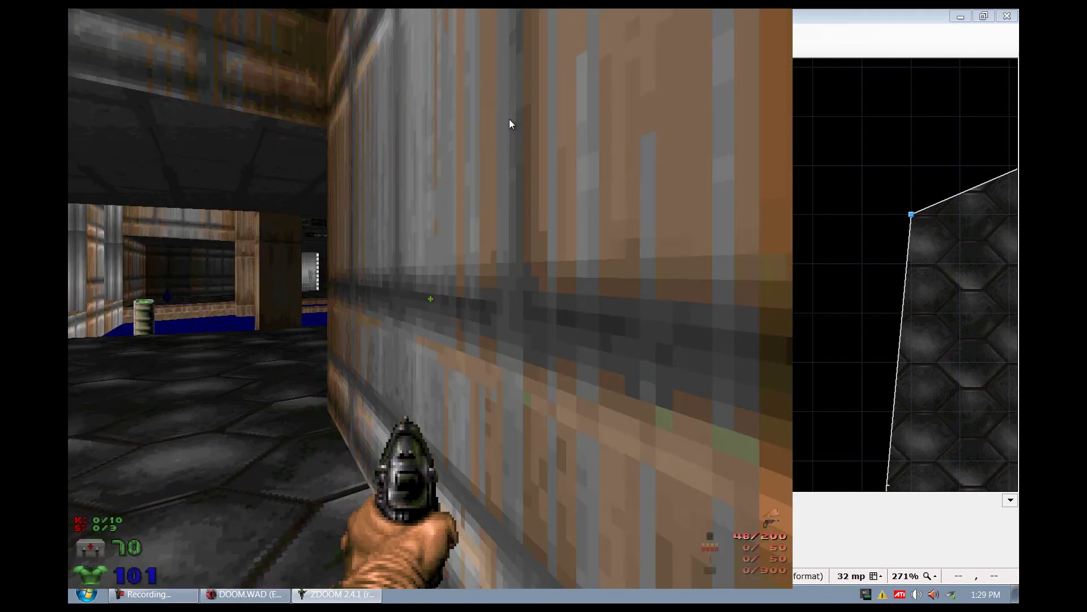
pyautogui.press('Left')
pyautogui.press('Right')
pyautogui.press('Up')
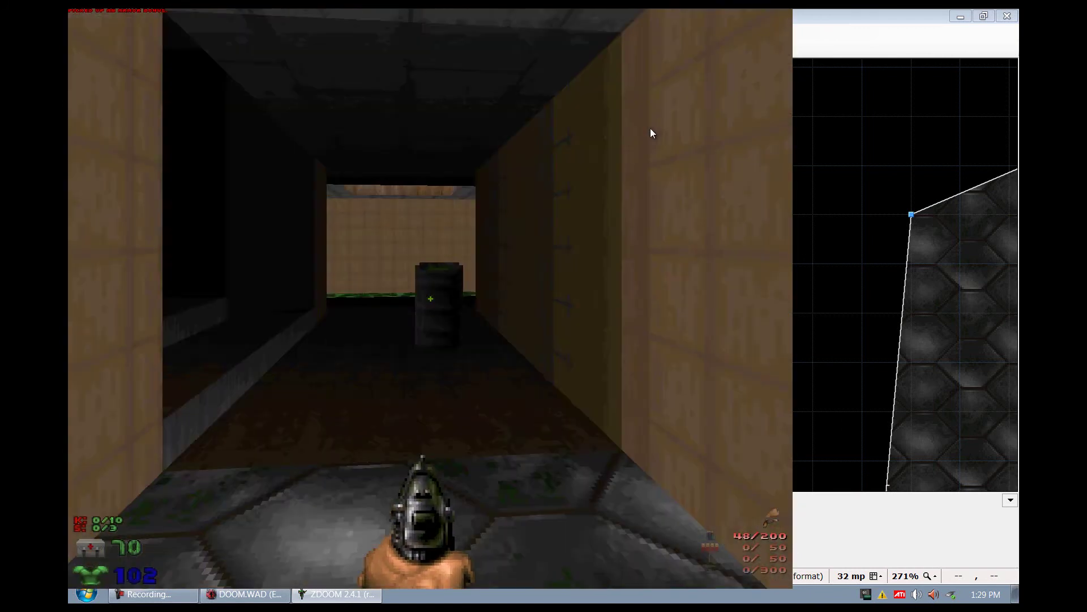
pyautogui.press('Left')
pyautogui.press('Up')
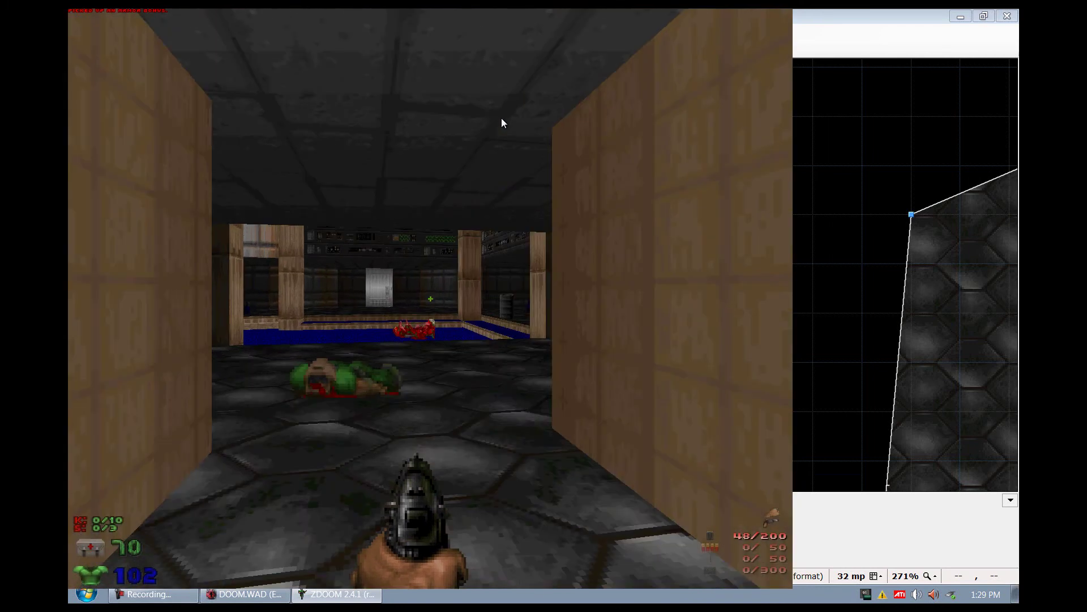
# Revisit the staircase room and the outdoor window, and examine how the new passage fits into the existing hall.
pyautogui.press('Right')
pyautogui.press('Right')
pyautogui.press('Up')
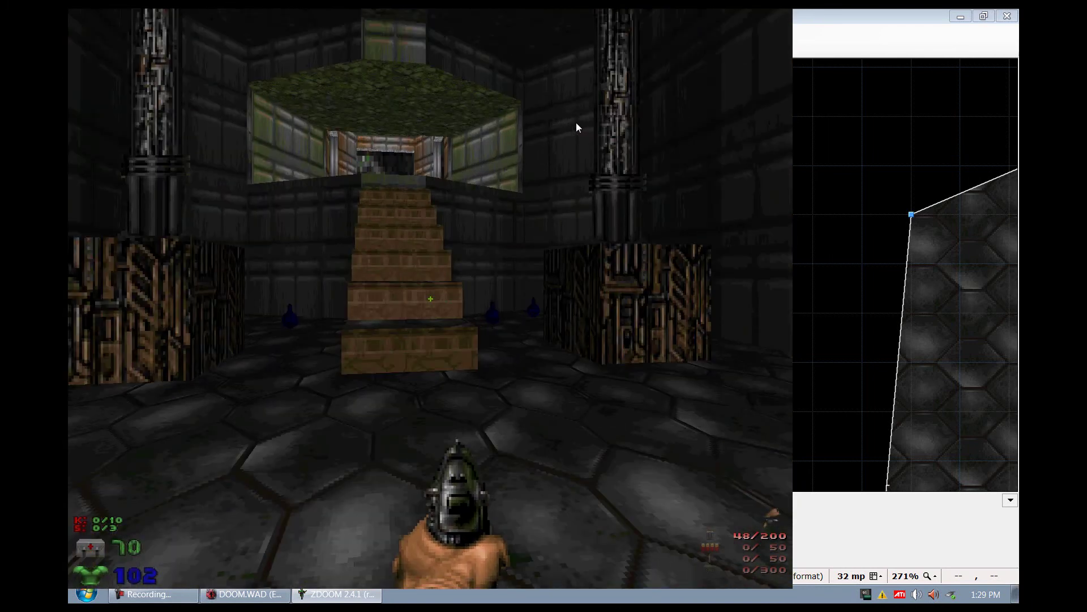
pyautogui.press('w')
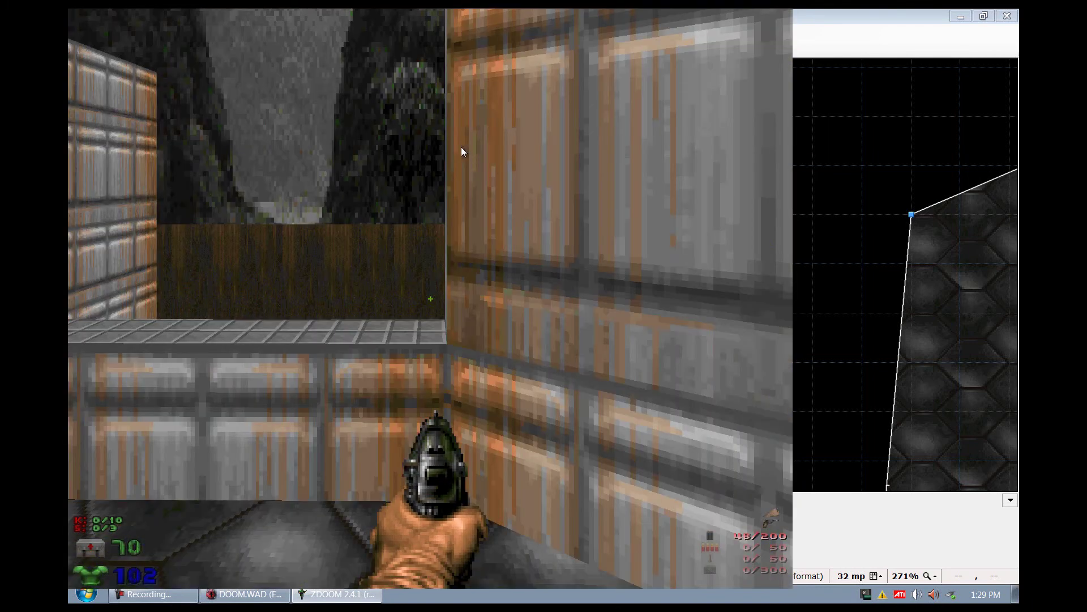
pyautogui.press('Up')
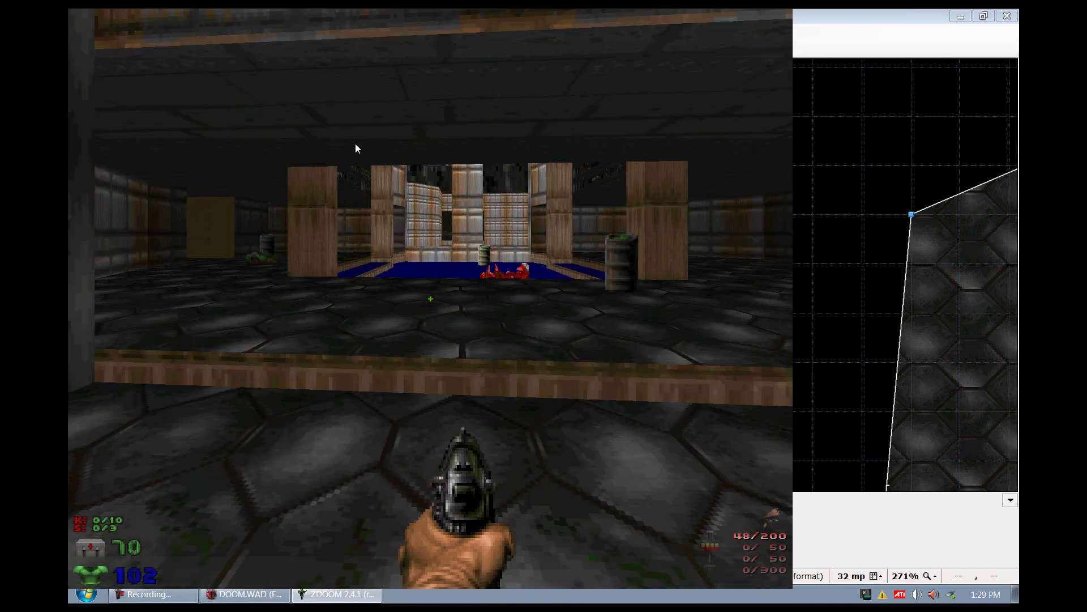
pyautogui.press('Left')
pyautogui.press('s')
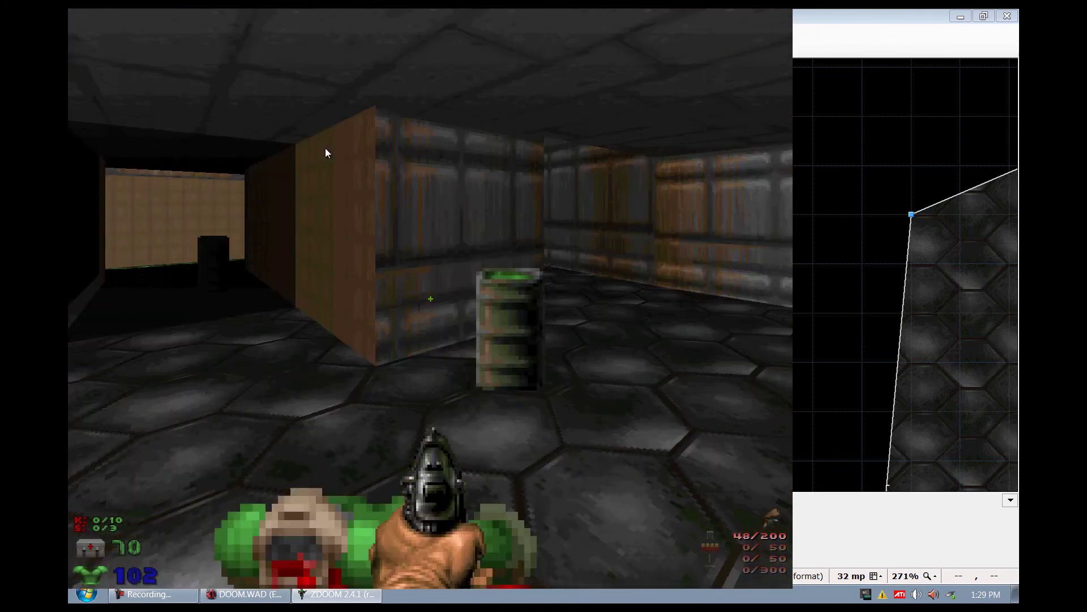
pyautogui.press('w')
pyautogui.press('Down')
pyautogui.press('Left')
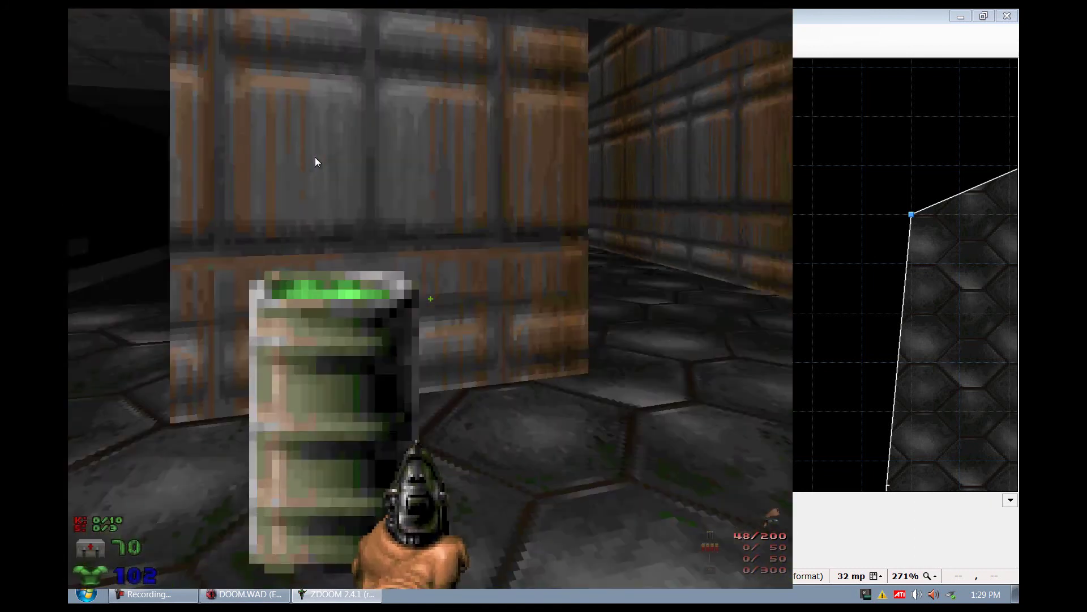